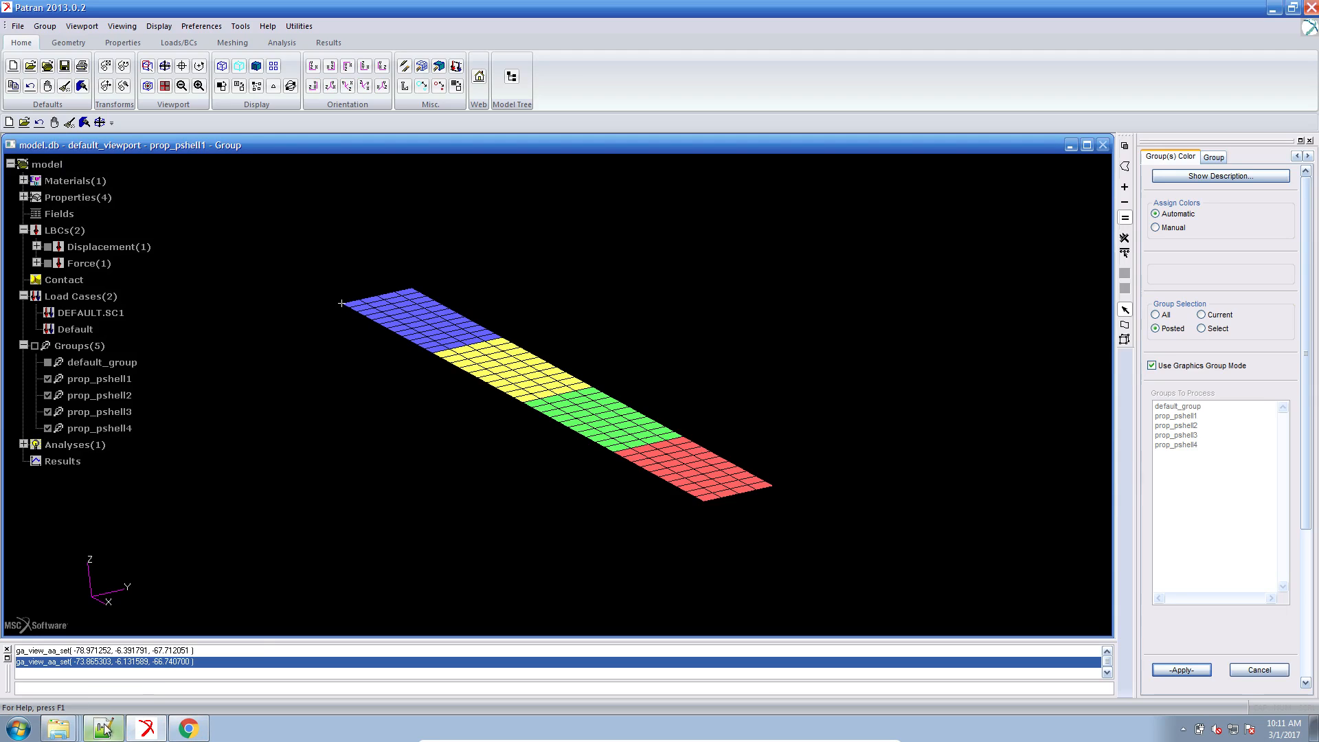
Review the optimization problem statement in README.txt in Notepad++, covering its objective, constraints and design variables
{"action": "scroll", "coordinate": [305, 504], "scroll_direction": "up", "scroll_amount": 3}
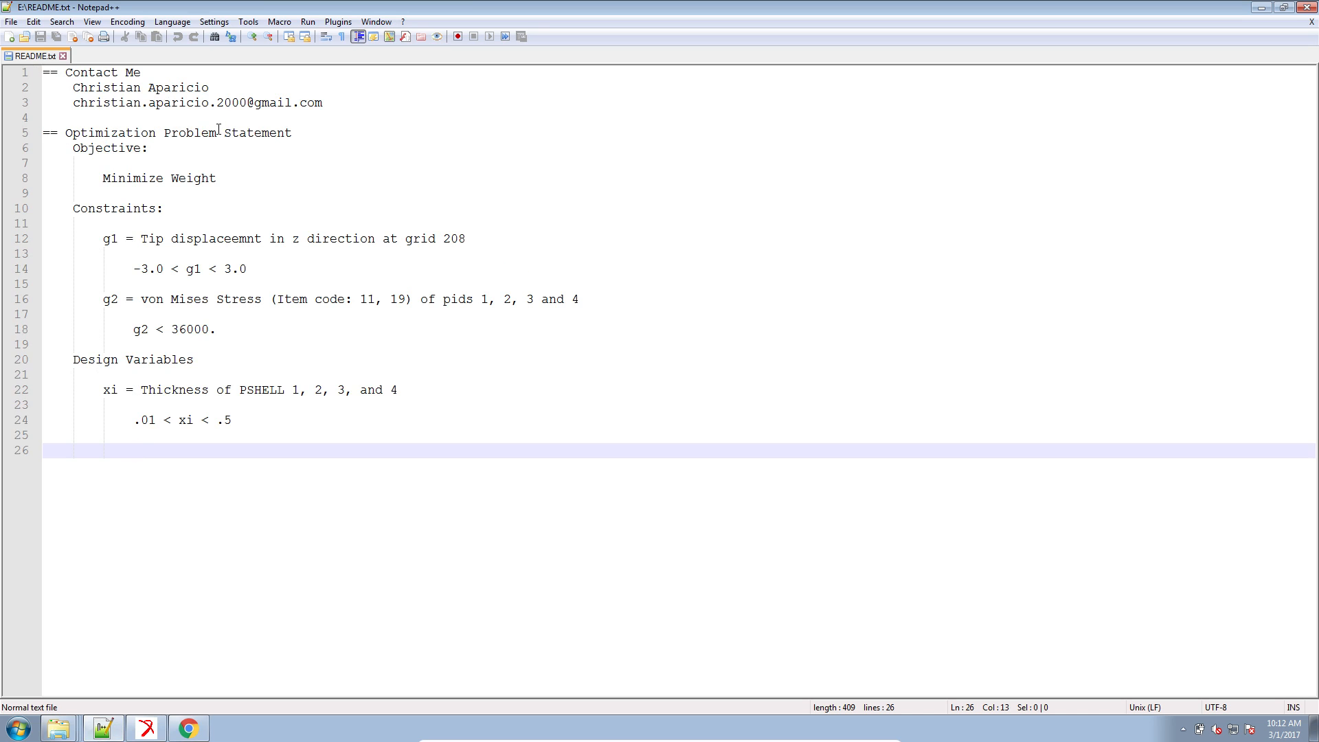
{"action": "left_click_drag", "start_coordinate": [221, 121], "coordinate": [58, 105]}
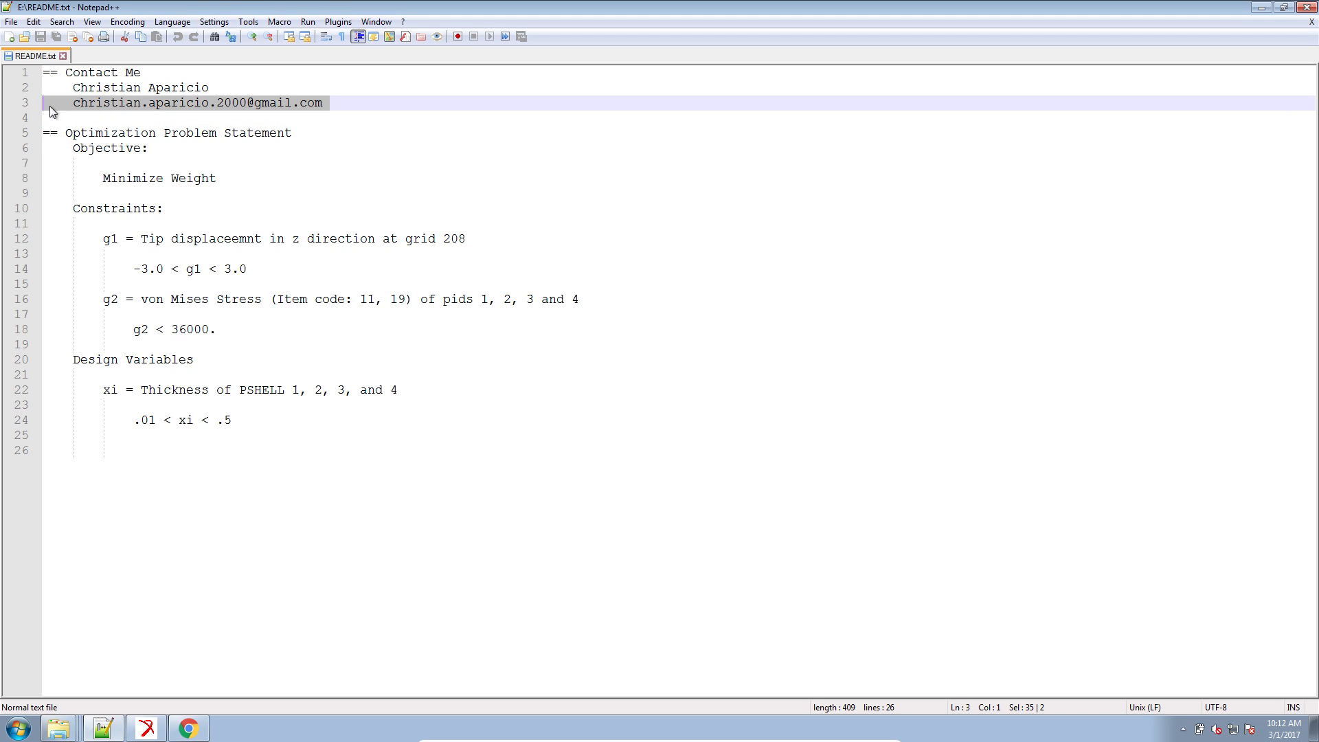
{"action": "left_click", "coordinate": [96, 150]}
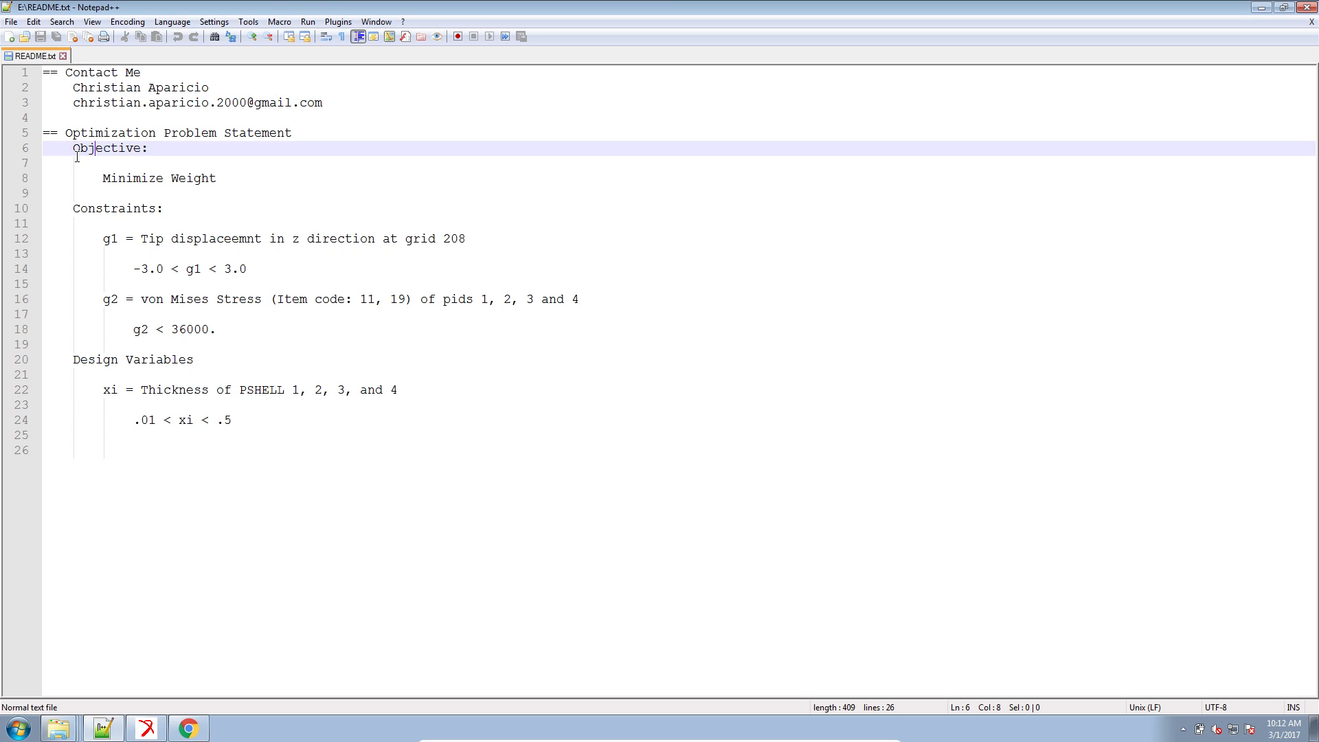
{"action": "left_click_drag", "start_coordinate": [75, 208], "coordinate": [174, 207]}
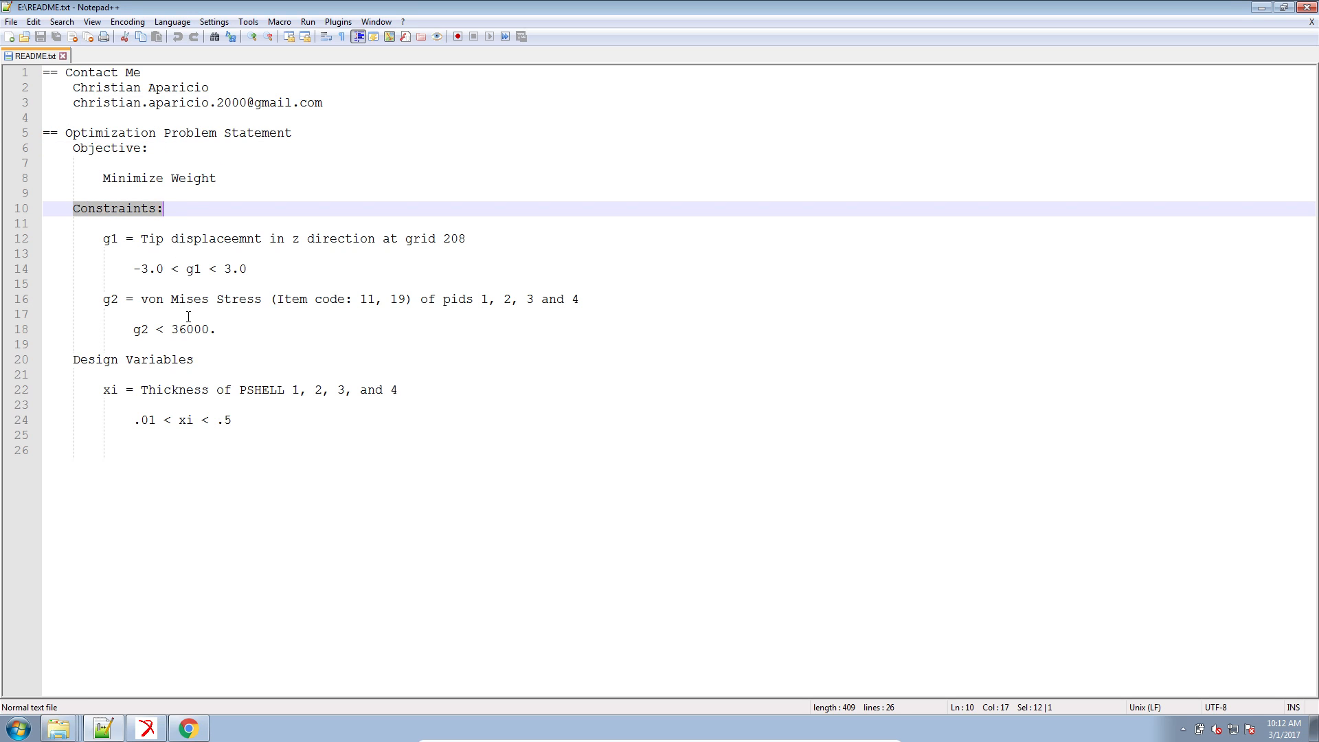
{"action": "left_click_drag", "start_coordinate": [194, 360], "coordinate": [96, 360]}
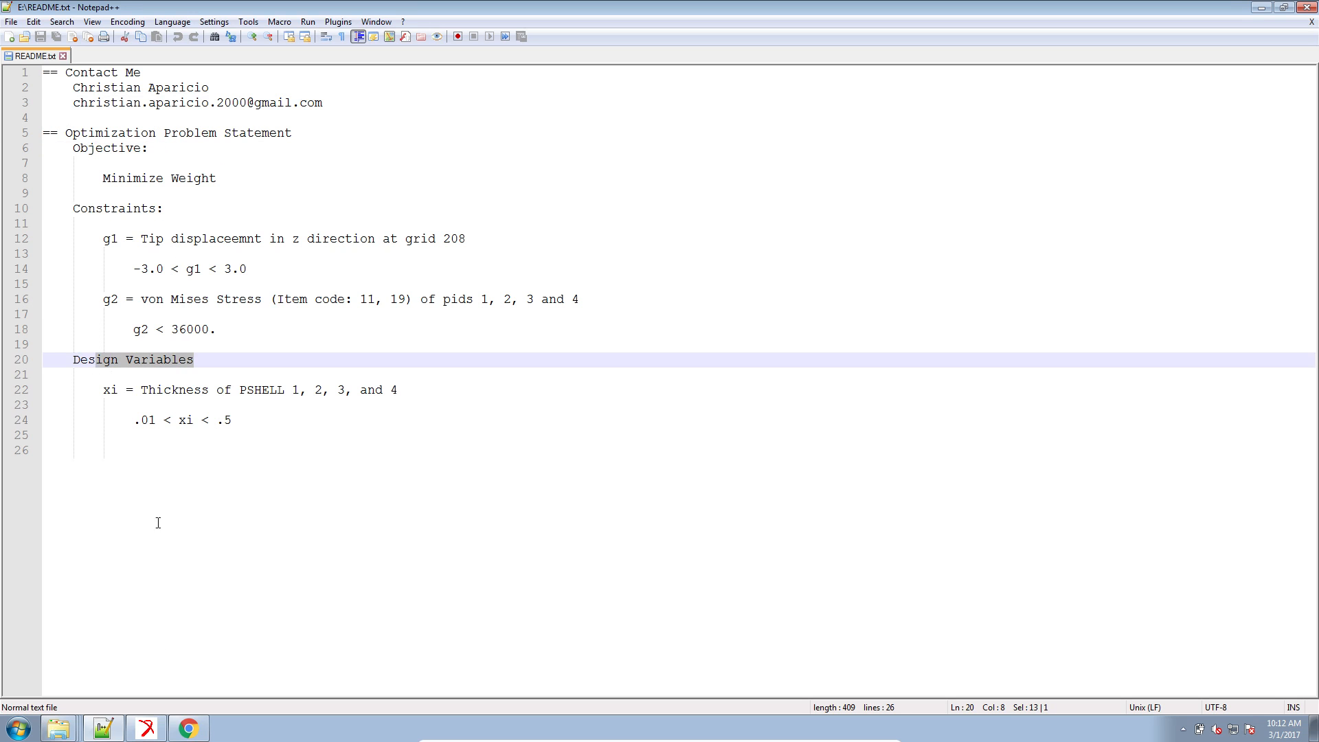
Minimize Patran, close the spare Explorer window, and open model.bdf from the desktop's model folder in Notepad++
{"action": "left_click", "coordinate": [140, 730]}
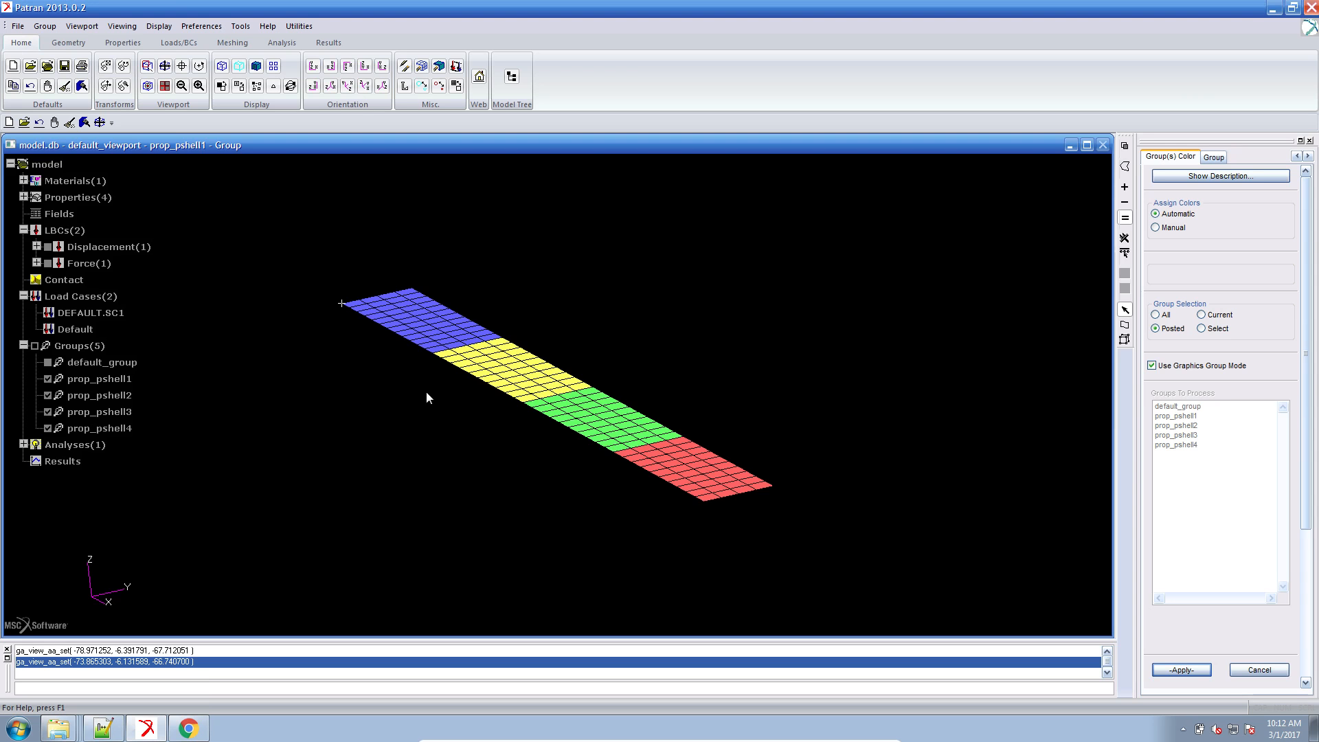
{"action": "left_click", "coordinate": [1274, 9]}
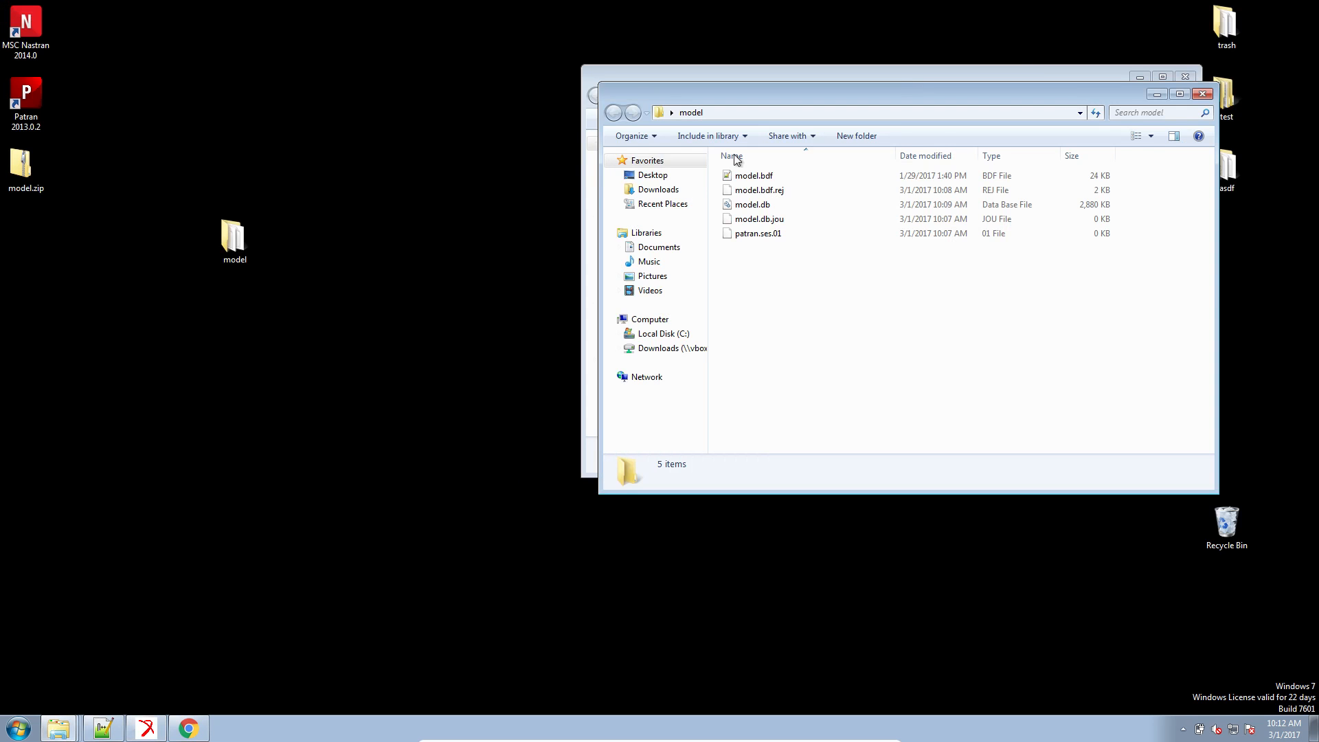
{"action": "left_click", "coordinate": [1184, 77]}
{"action": "left_click_drag", "start_coordinate": [234, 237], "coordinate": [287, 242]}
{"action": "double_click", "coordinate": [788, 178]}
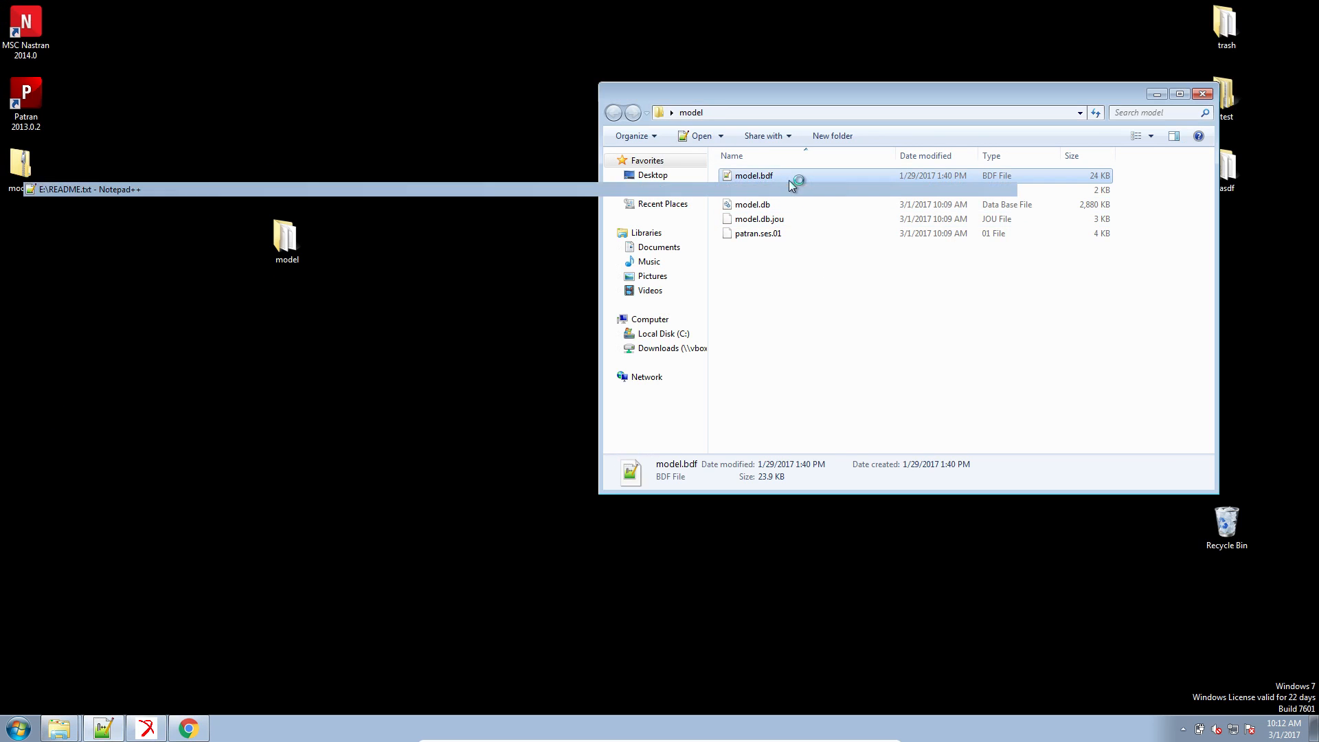
Look through the Nastran deck in model.bdf and copy its entire text
{"action": "left_click", "coordinate": [643, 329]}
{"action": "scroll", "coordinate": [562, 334], "scroll_direction": "down", "scroll_amount": 4}
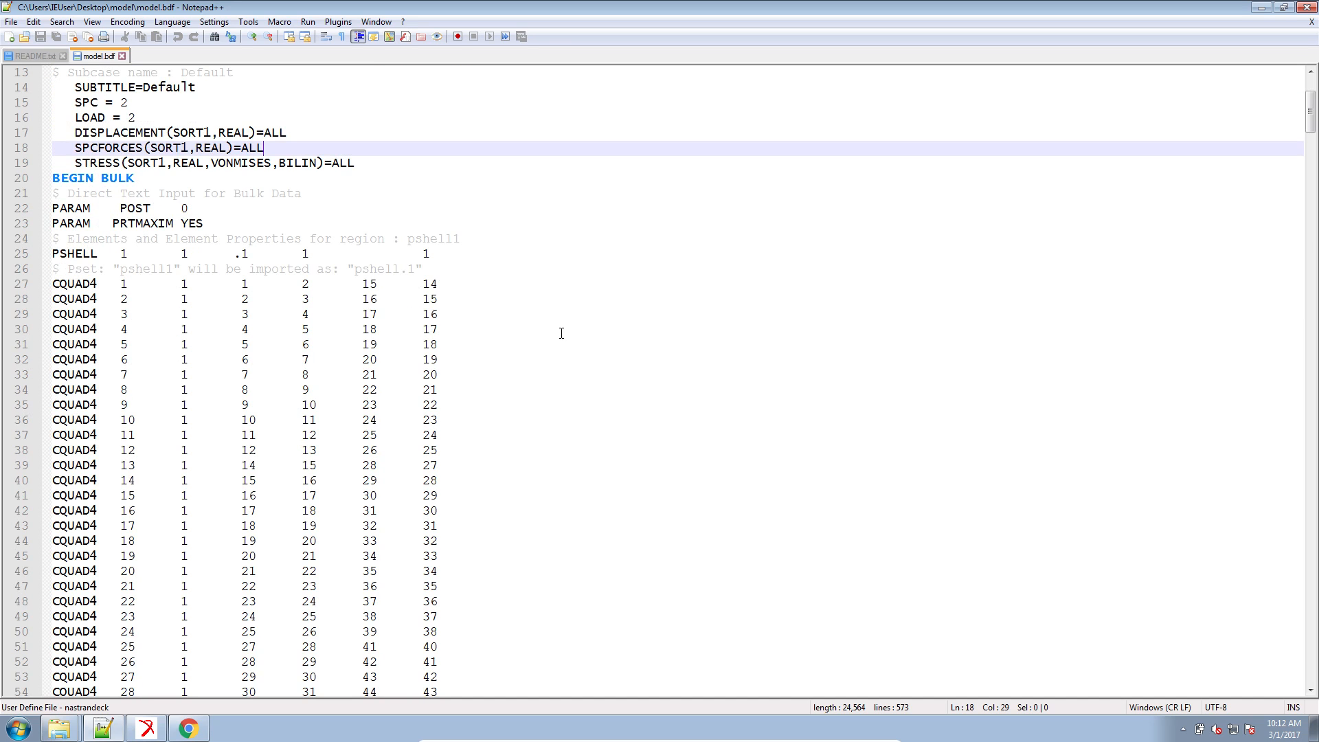
{"action": "scroll", "coordinate": [560, 336], "scroll_direction": "down", "scroll_amount": 10}
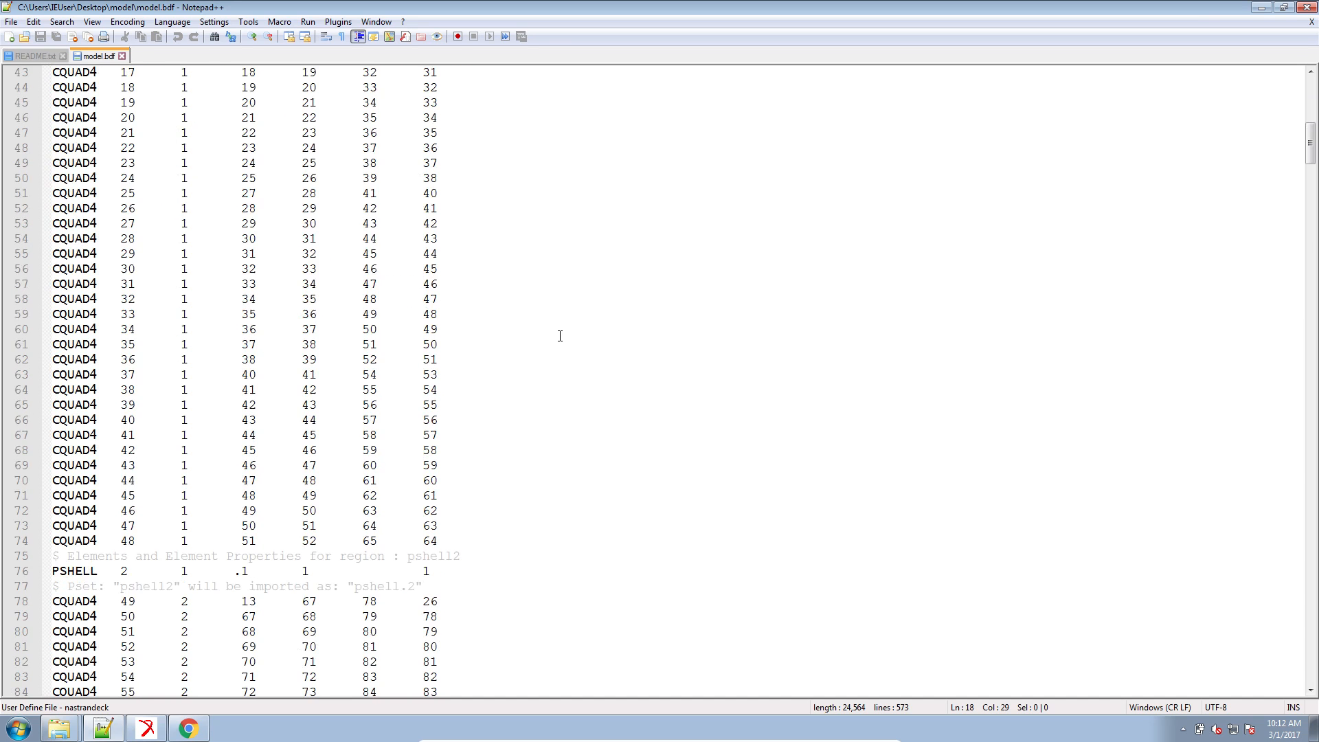
{"action": "scroll", "coordinate": [560, 336], "scroll_direction": "up", "scroll_amount": 8}
{"action": "scroll", "coordinate": [560, 336], "scroll_direction": "up", "scroll_amount": 6}
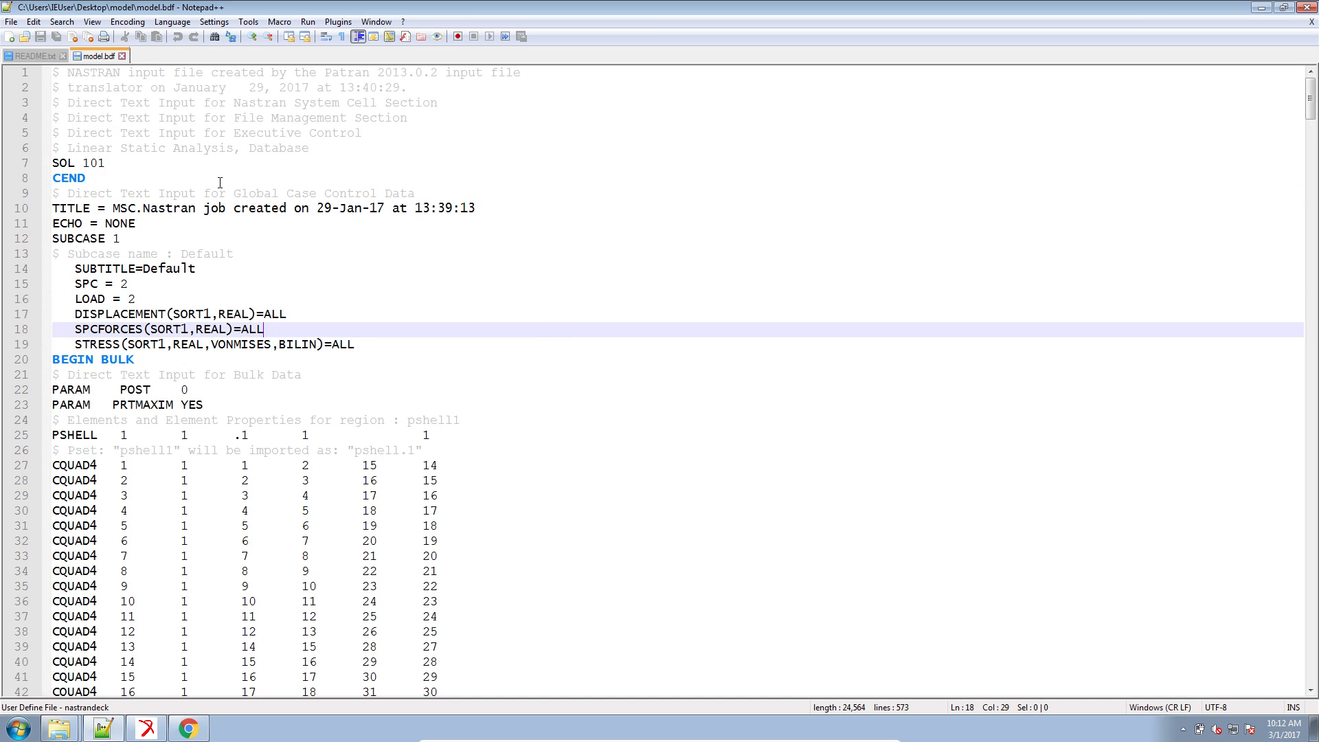
{"action": "left_click", "coordinate": [193, 184]}
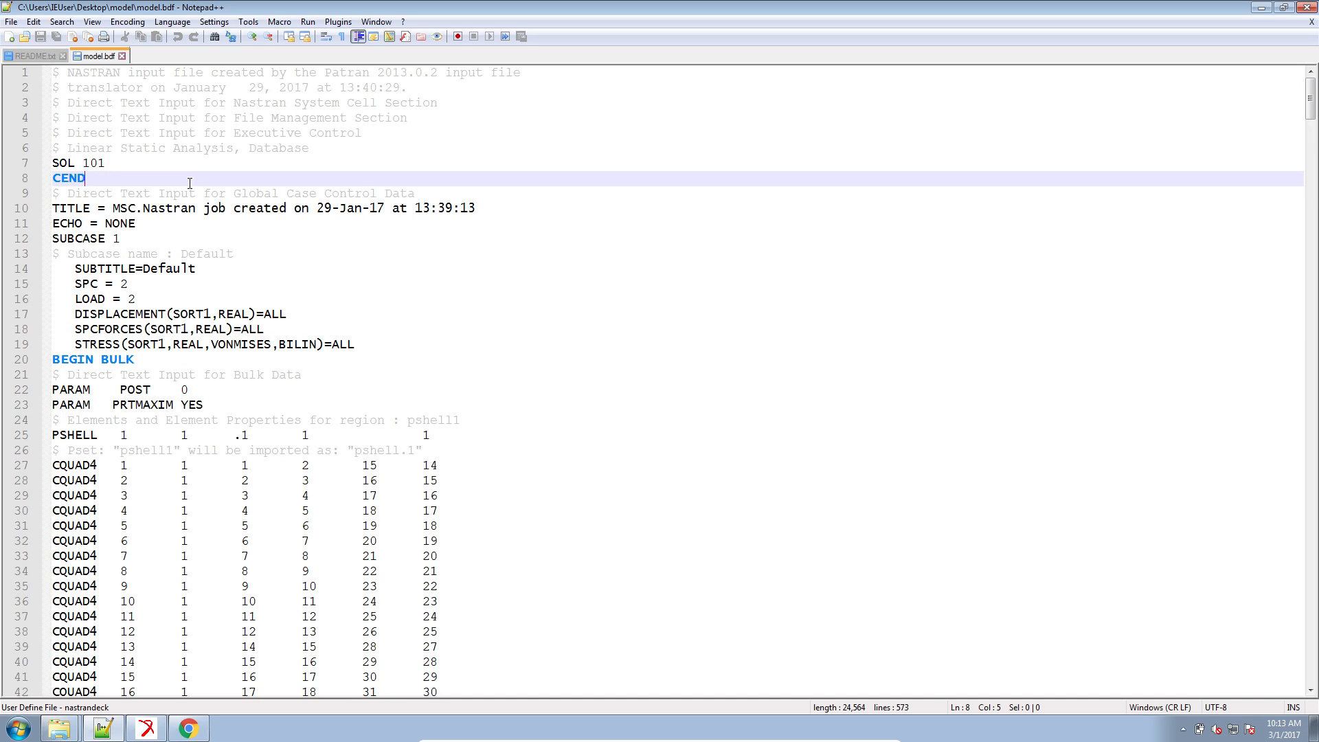
{"action": "key", "text": "ctrl+a"}
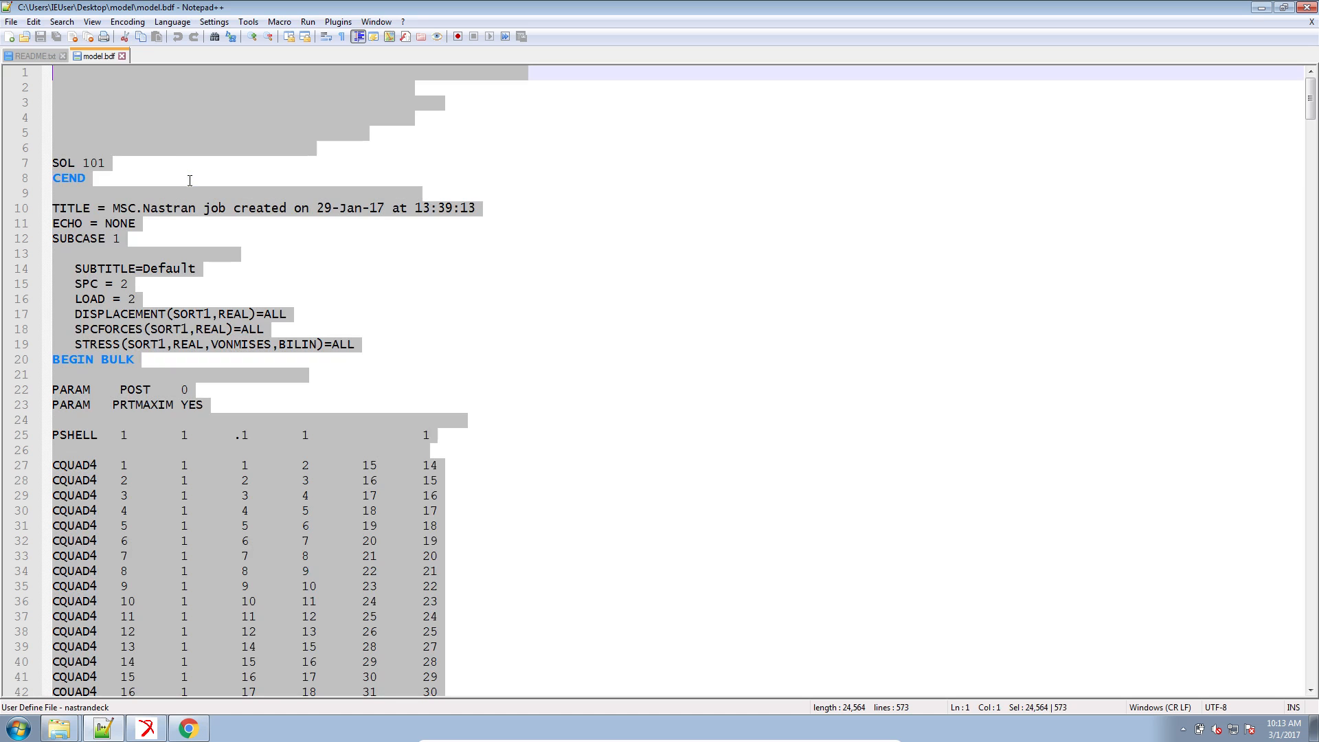
{"action": "right_click", "coordinate": [190, 142]}
{"action": "left_click", "coordinate": [217, 167]}
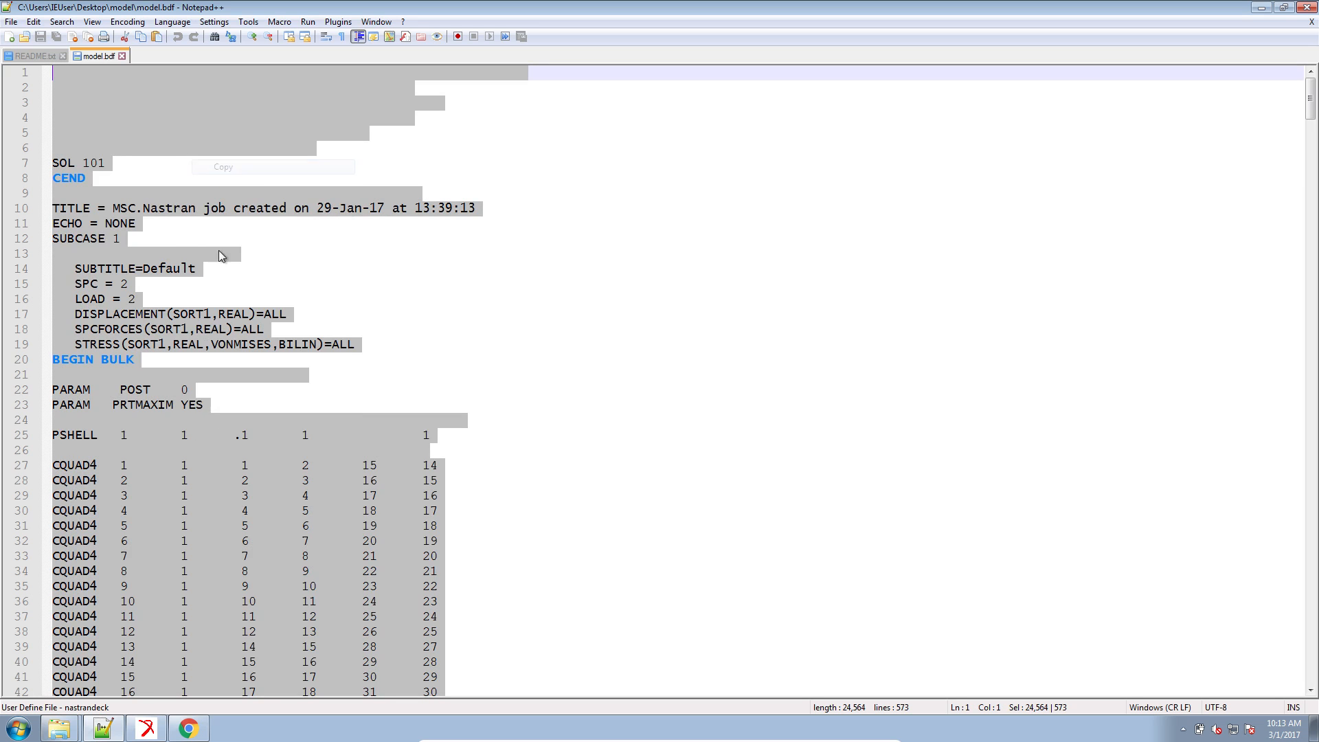
Switch to the MSC Nastran Optimization Web App in Chrome and paste the copied deck as the Step 1 BDF text
{"action": "left_click", "coordinate": [189, 727]}
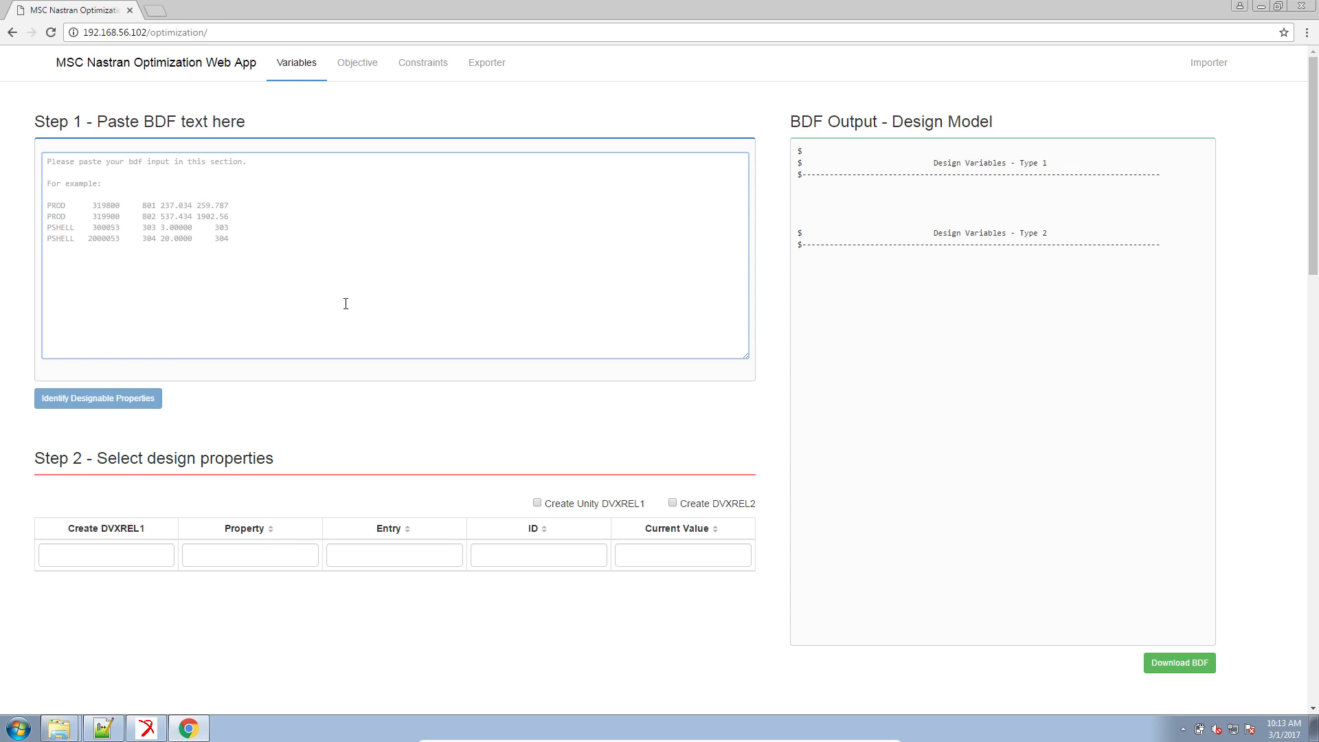
{"action": "right_click", "coordinate": [321, 244]}
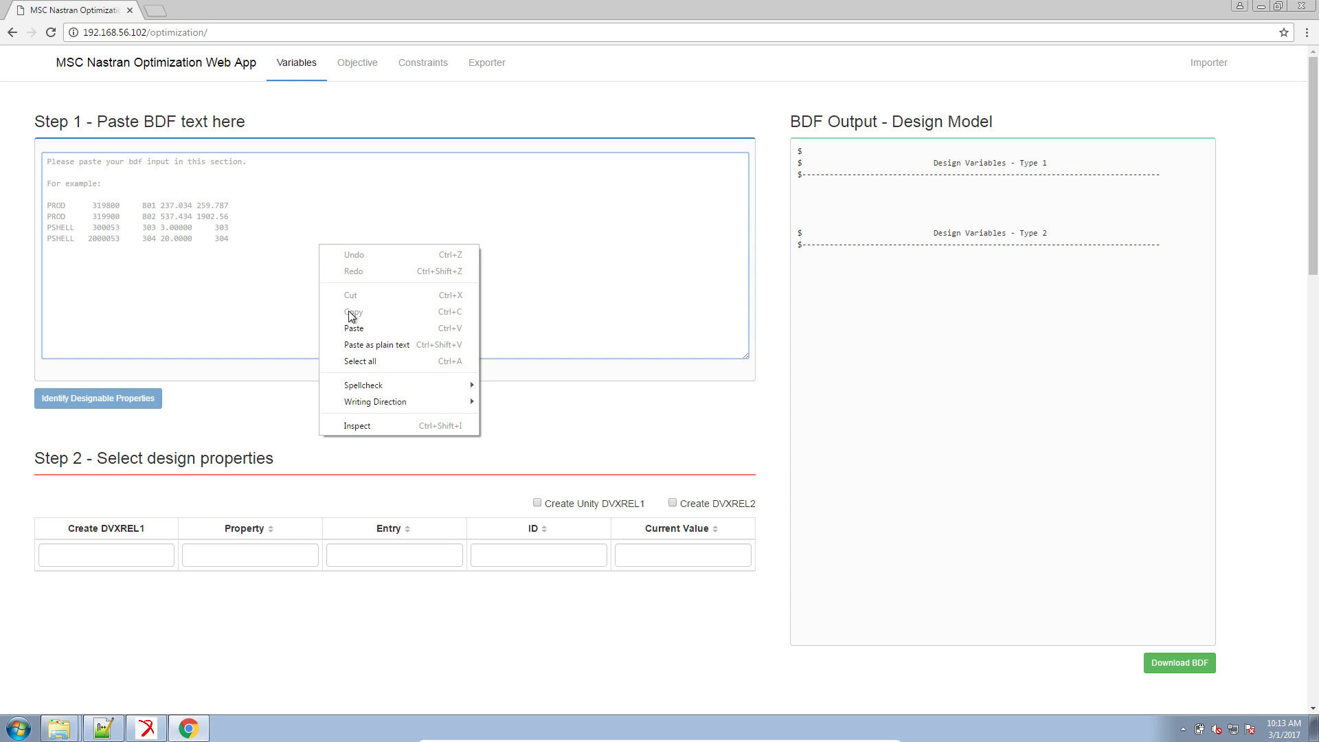
{"action": "left_click", "coordinate": [354, 328]}
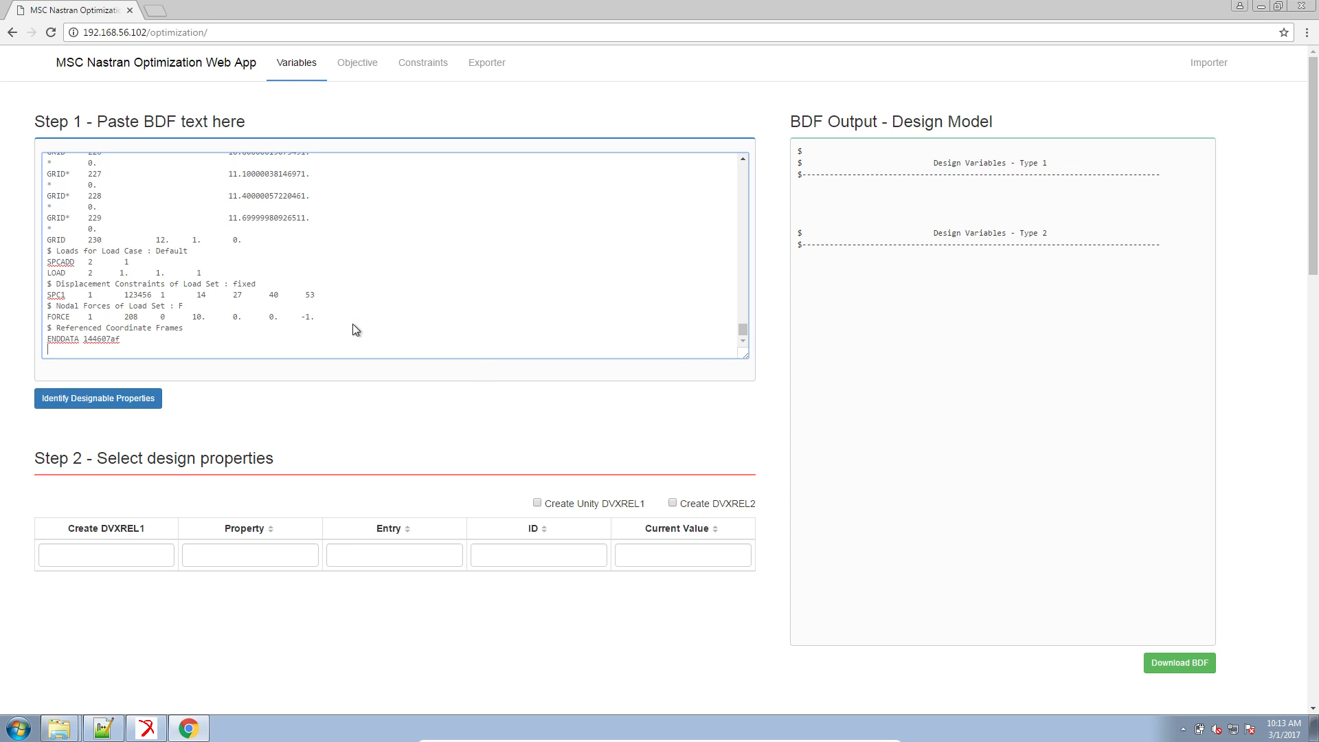
Check the SOL 101 line of model.bdf in Notepad++, and return to the start of the pasted text in Chrome
{"action": "left_click", "coordinate": [110, 727]}
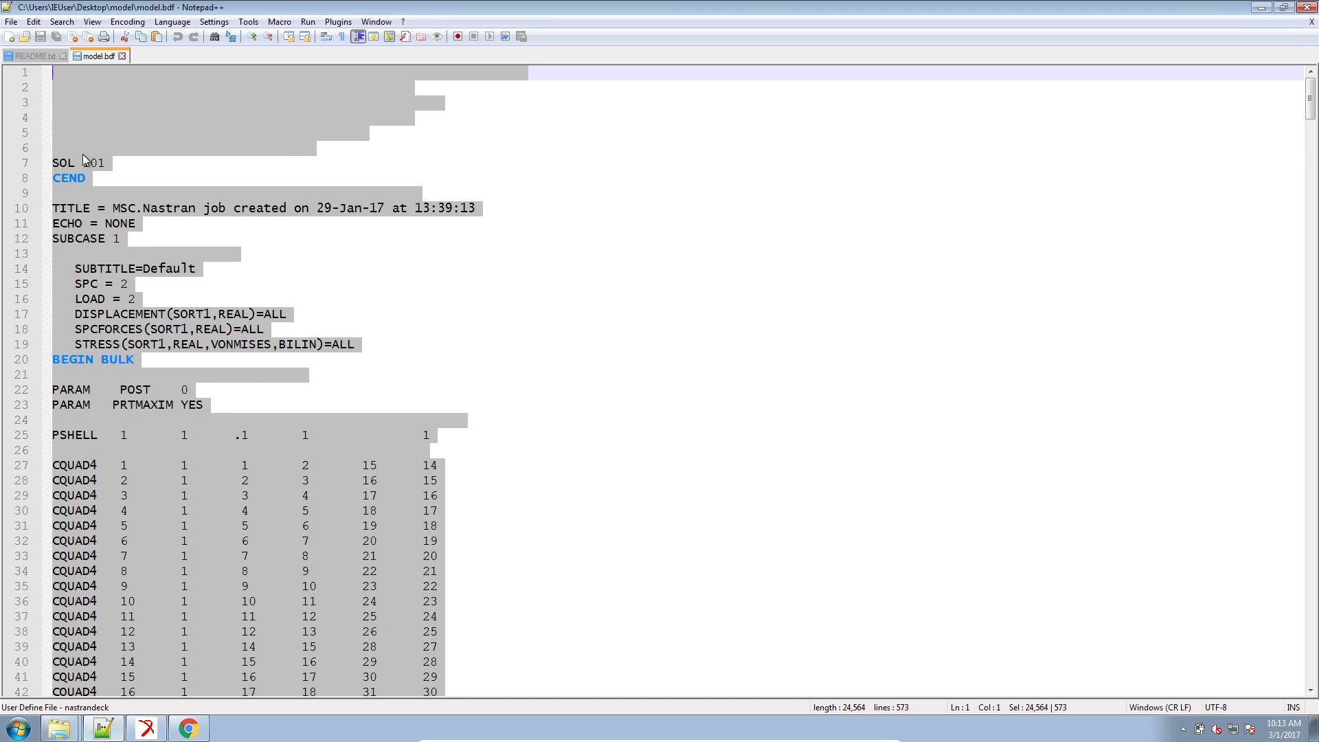
{"action": "left_click_drag", "start_coordinate": [110, 165], "coordinate": [44, 172]}
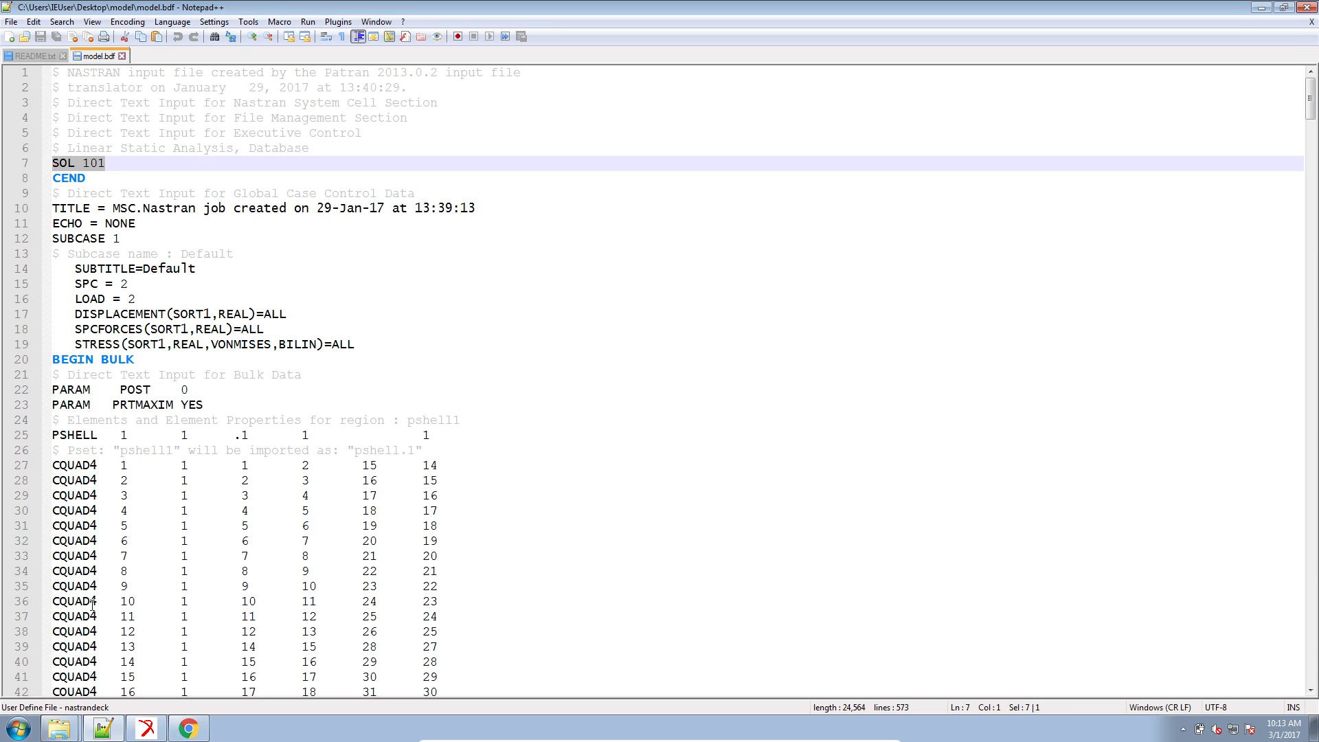
{"action": "left_click", "coordinate": [110, 726]}
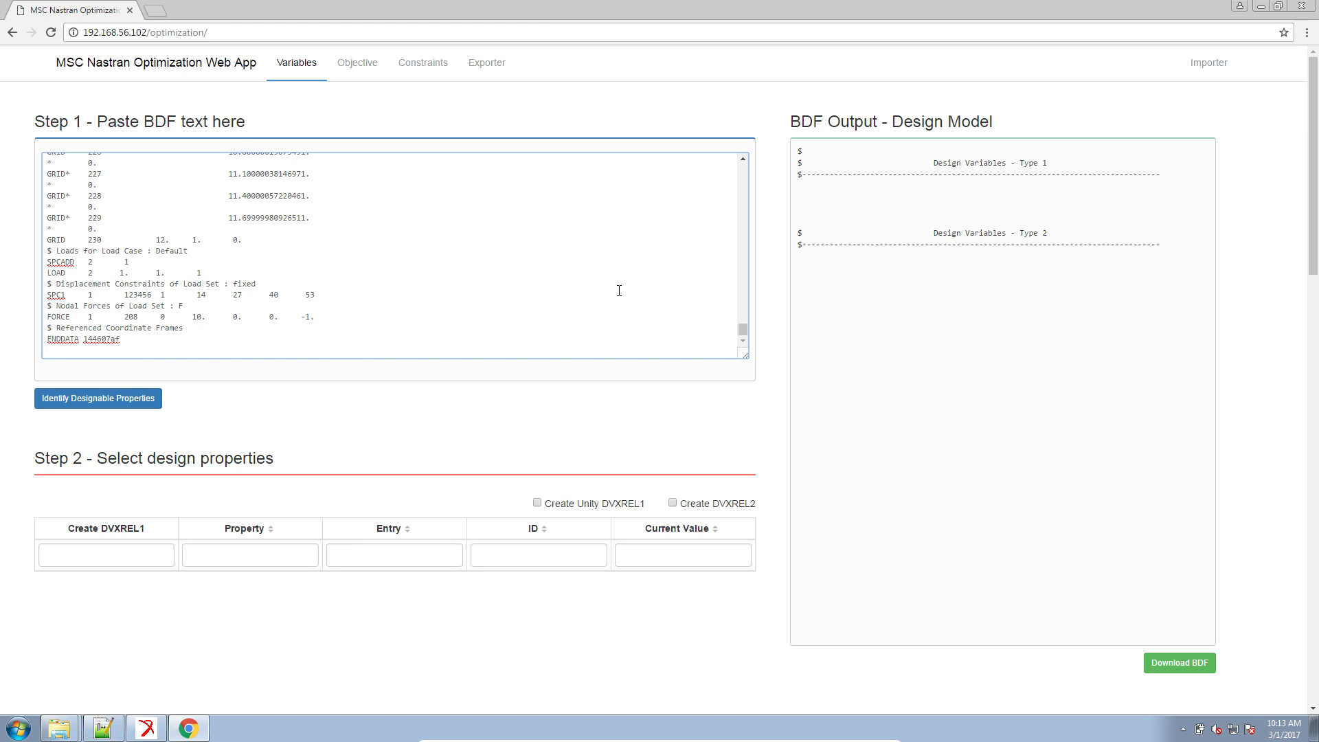
{"action": "left_click_drag", "start_coordinate": [742, 330], "coordinate": [743, 165]}
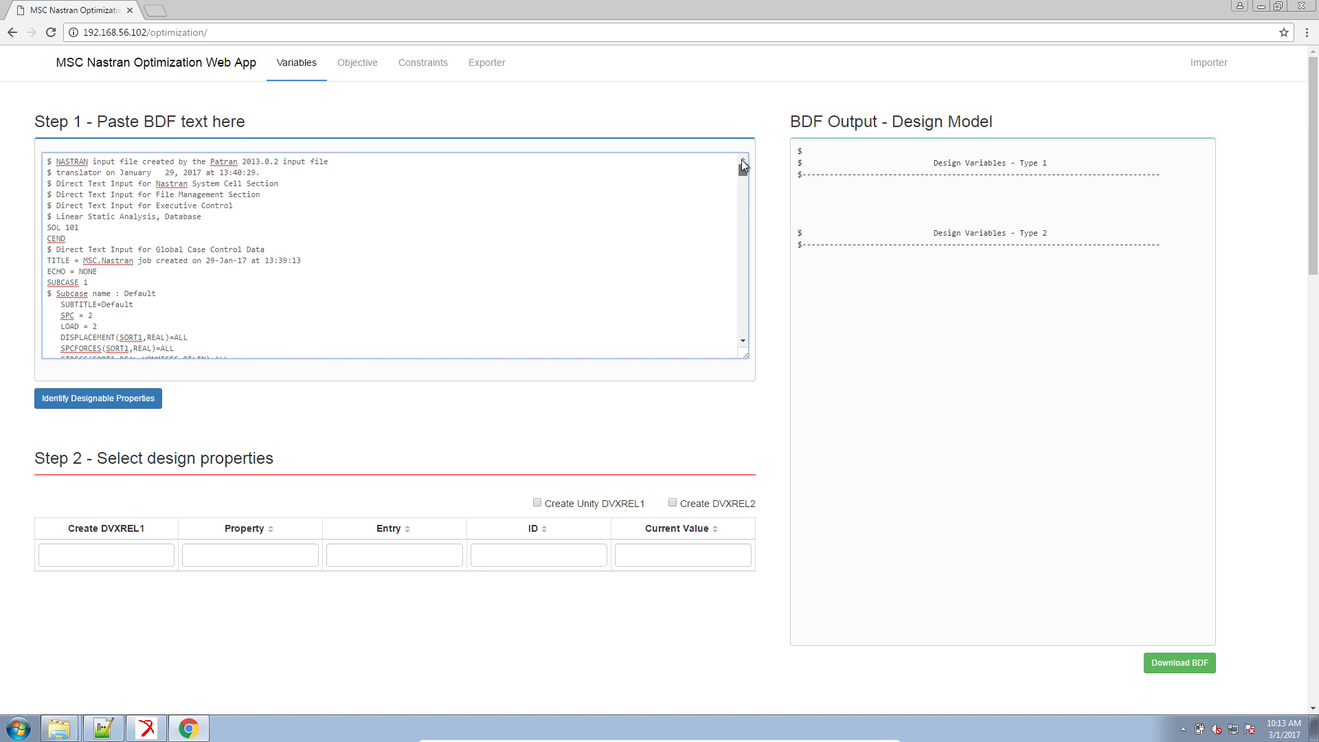
Identify the designable properties in the pasted BDF text and list 10 properties per page
{"action": "left_click", "coordinate": [80, 404]}
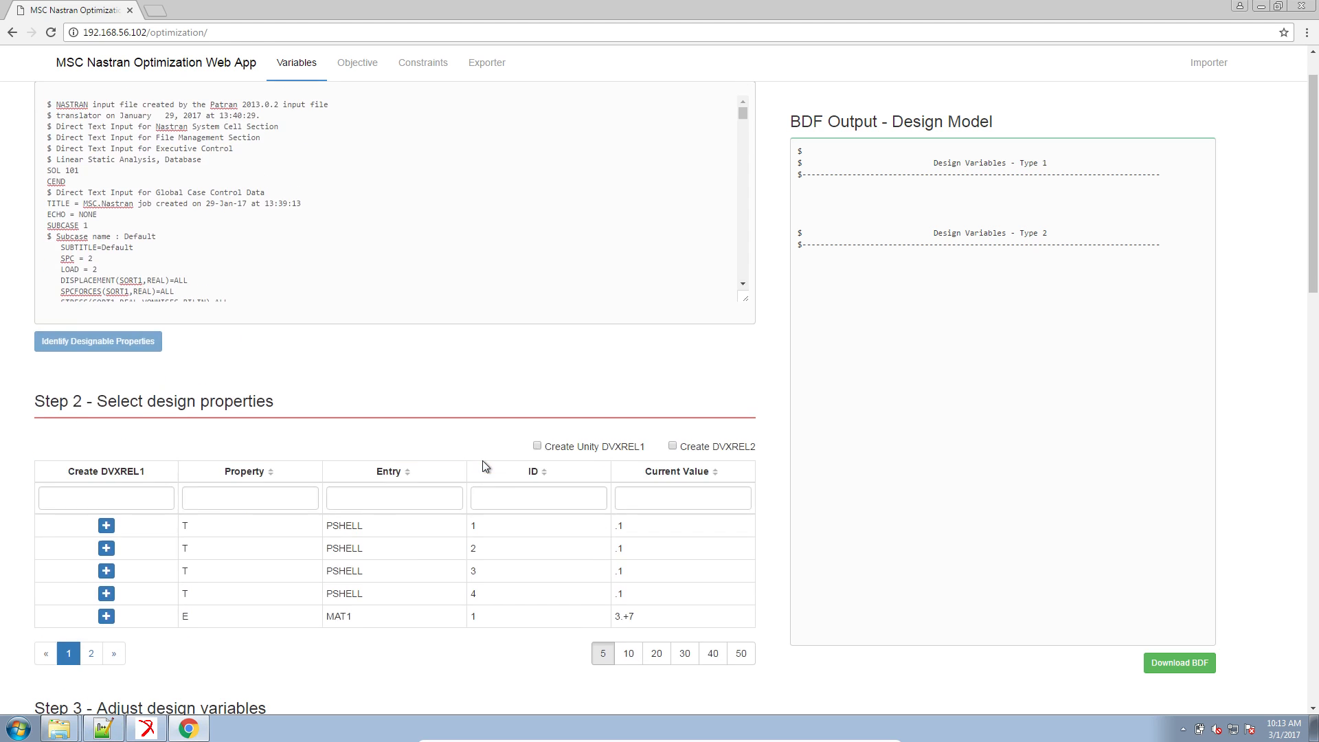
{"action": "scroll", "coordinate": [486, 462], "scroll_direction": "down", "scroll_amount": 3}
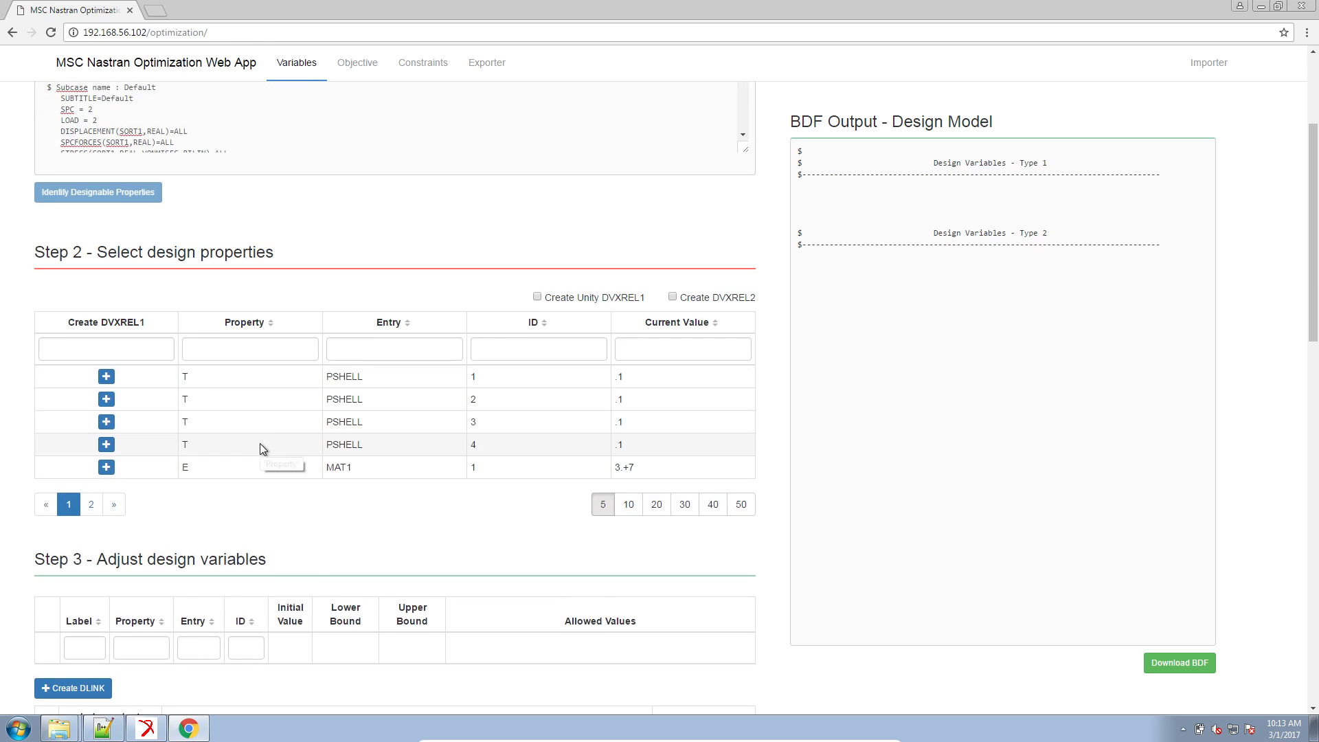
{"action": "left_click", "coordinate": [628, 504]}
{"action": "scroll", "coordinate": [266, 439], "scroll_direction": "down", "scroll_amount": 1}
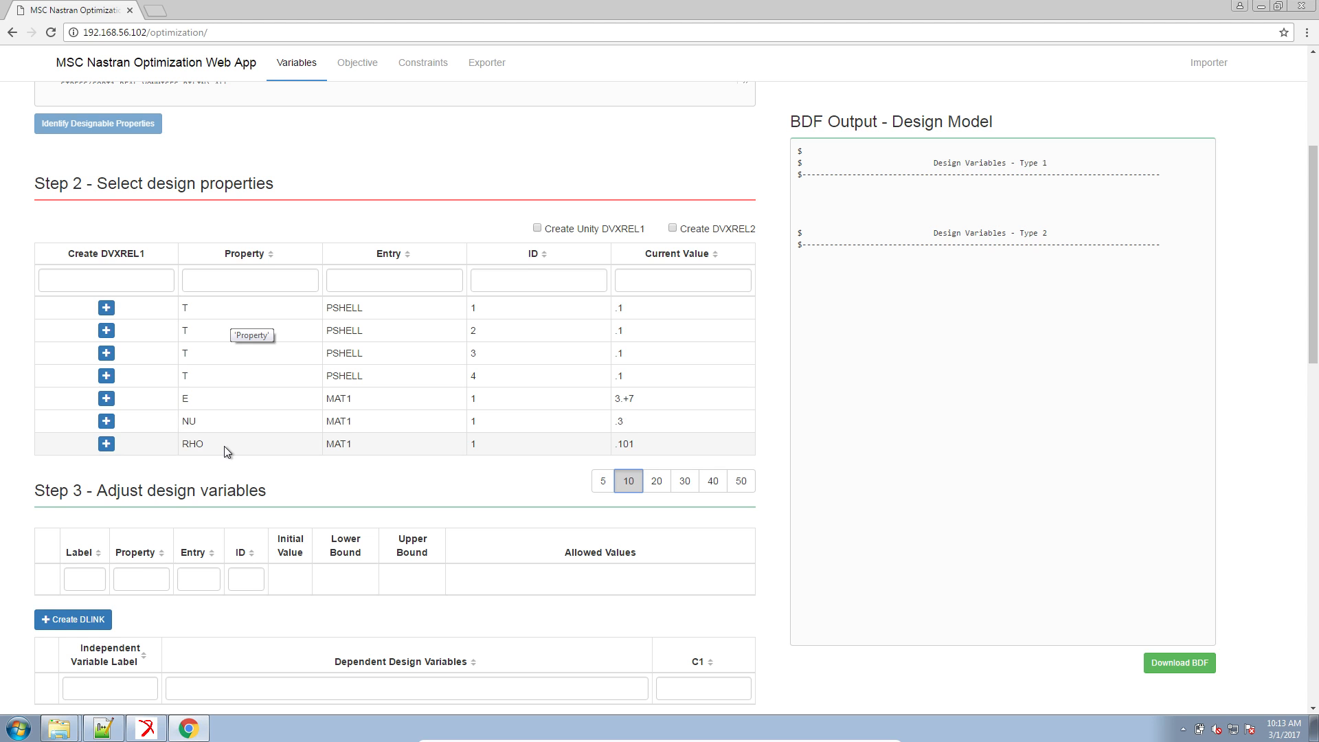
Create DVXREL1 design variables for the thickness T of PSHELL 1, 2, 3 and 4
{"action": "scroll", "coordinate": [224, 447], "scroll_direction": "down", "scroll_amount": 2}
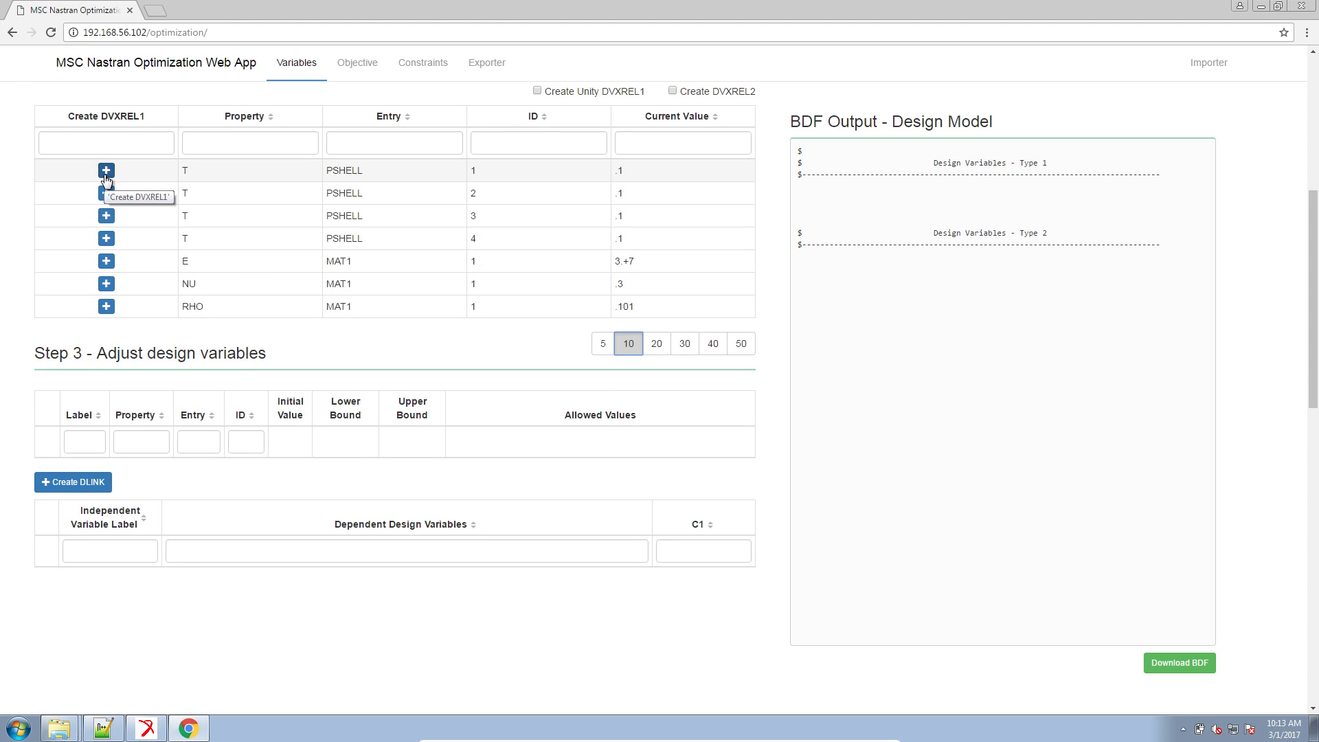
{"action": "left_click", "coordinate": [106, 172]}
{"action": "left_click", "coordinate": [106, 194]}
{"action": "left_click", "coordinate": [106, 216]}
{"action": "left_click", "coordinate": [107, 238]}
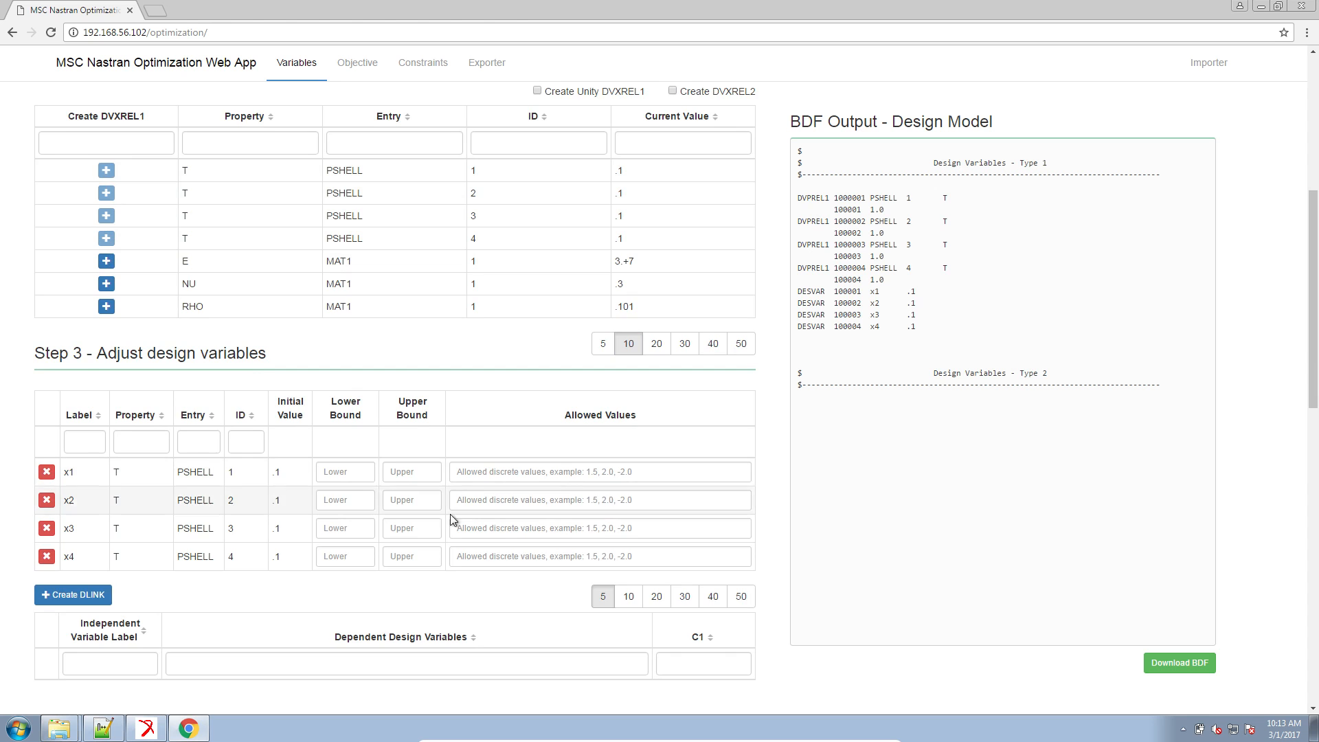
Copy the lower thickness bound .01 from the design variables section of README.txt in Notepad++
{"action": "scroll", "coordinate": [443, 519], "scroll_direction": "down", "scroll_amount": 2}
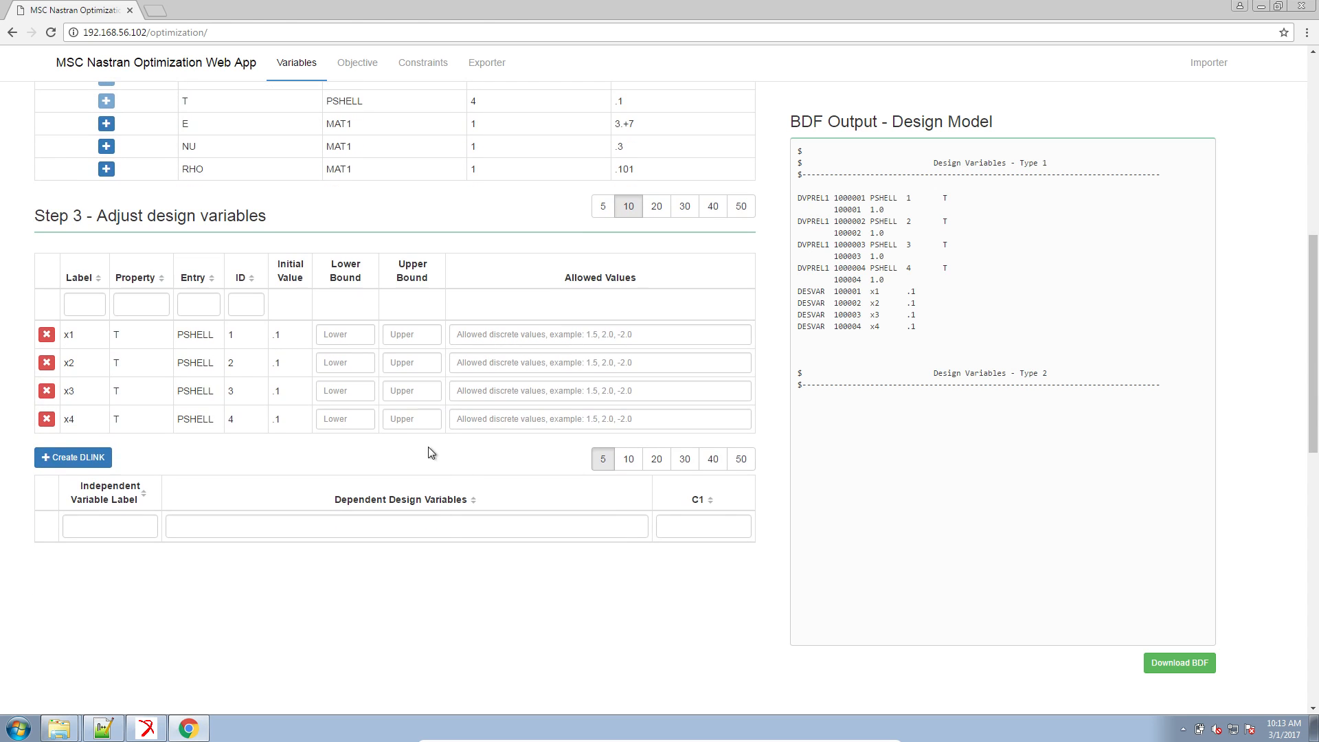
{"action": "left_click", "coordinate": [357, 335]}
{"action": "left_click", "coordinate": [103, 729]}
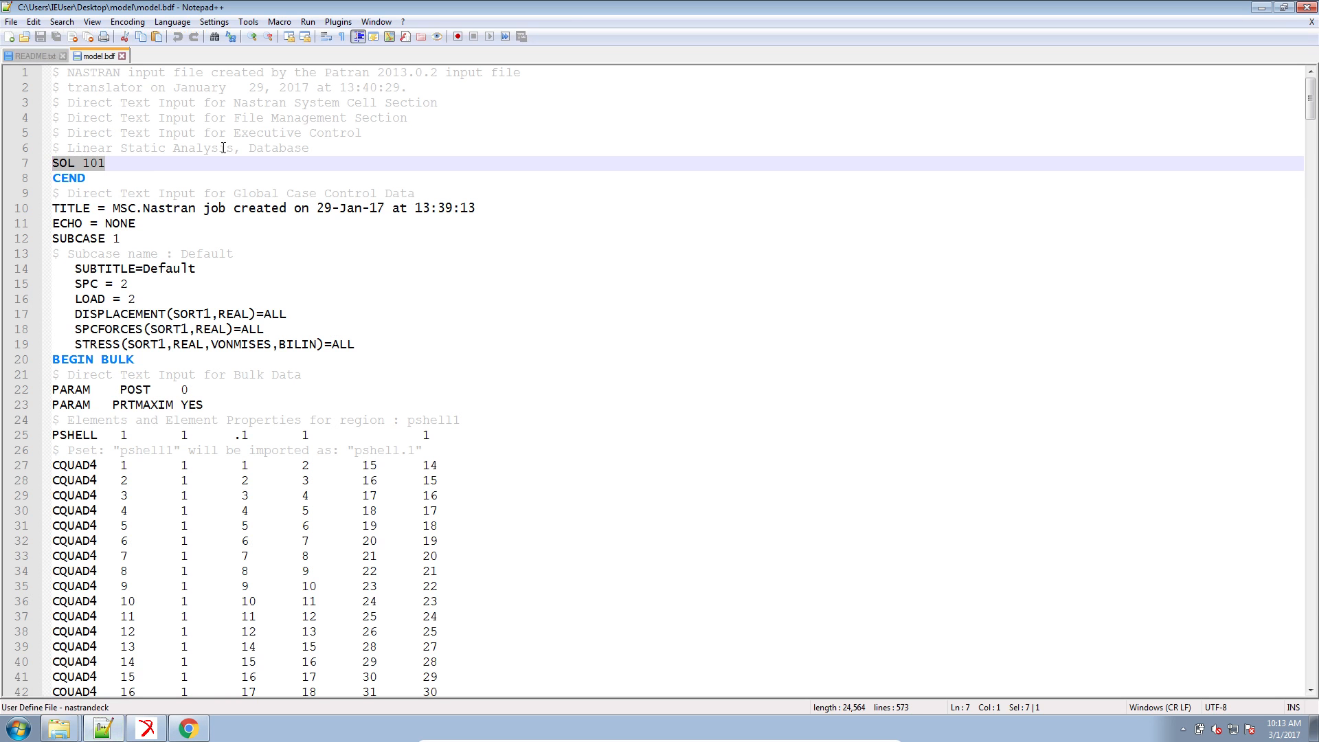
{"action": "left_click", "coordinate": [31, 56]}
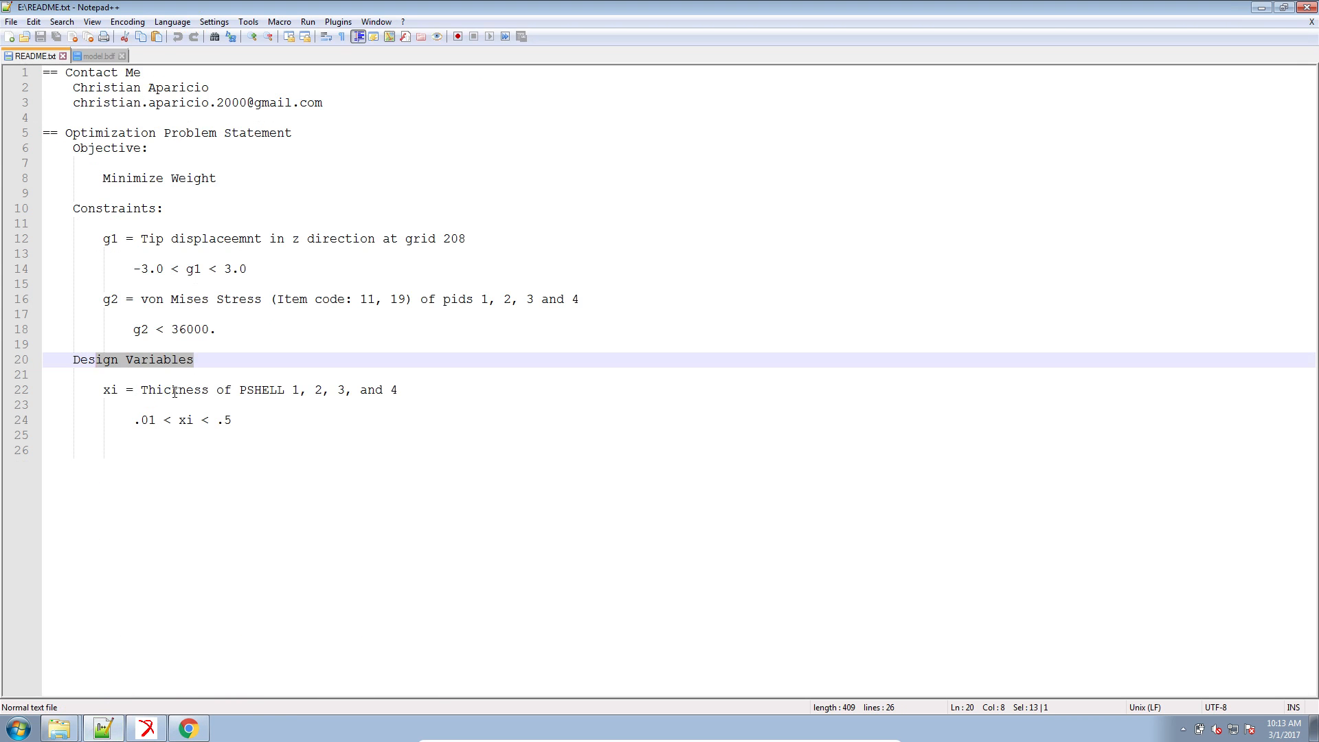
{"action": "left_click_drag", "start_coordinate": [157, 419], "coordinate": [134, 421]}
{"action": "key", "text": "ctrl+c"}
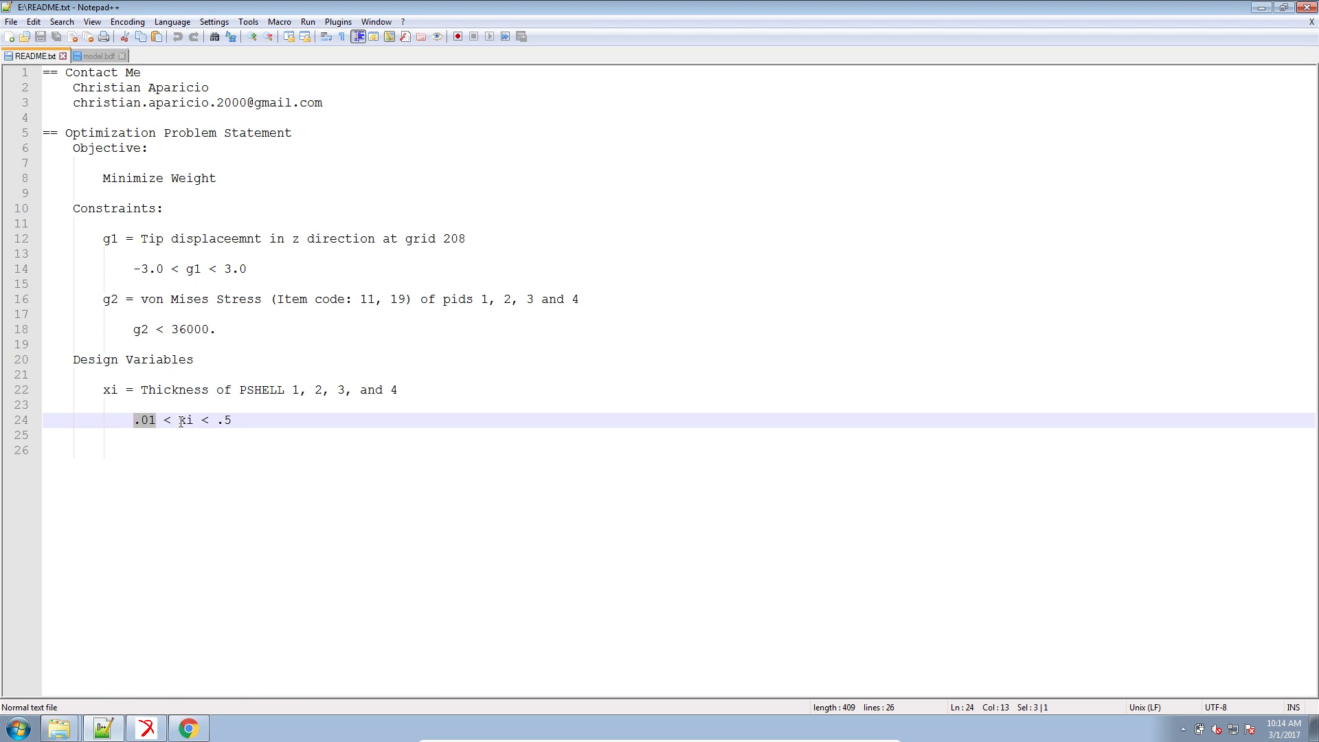
Return to the web app in Chrome and set the lower bound of design variables x1 to x4 to .01
{"action": "left_click", "coordinate": [188, 729]}
{"action": "left_click", "coordinate": [342, 335]}
{"action": "left_click", "coordinate": [341, 362]}
{"action": "key", "text": "ctrl+v"}
{"action": "left_click", "coordinate": [342, 391]}
{"action": "key", "text": "ctrl+v"}
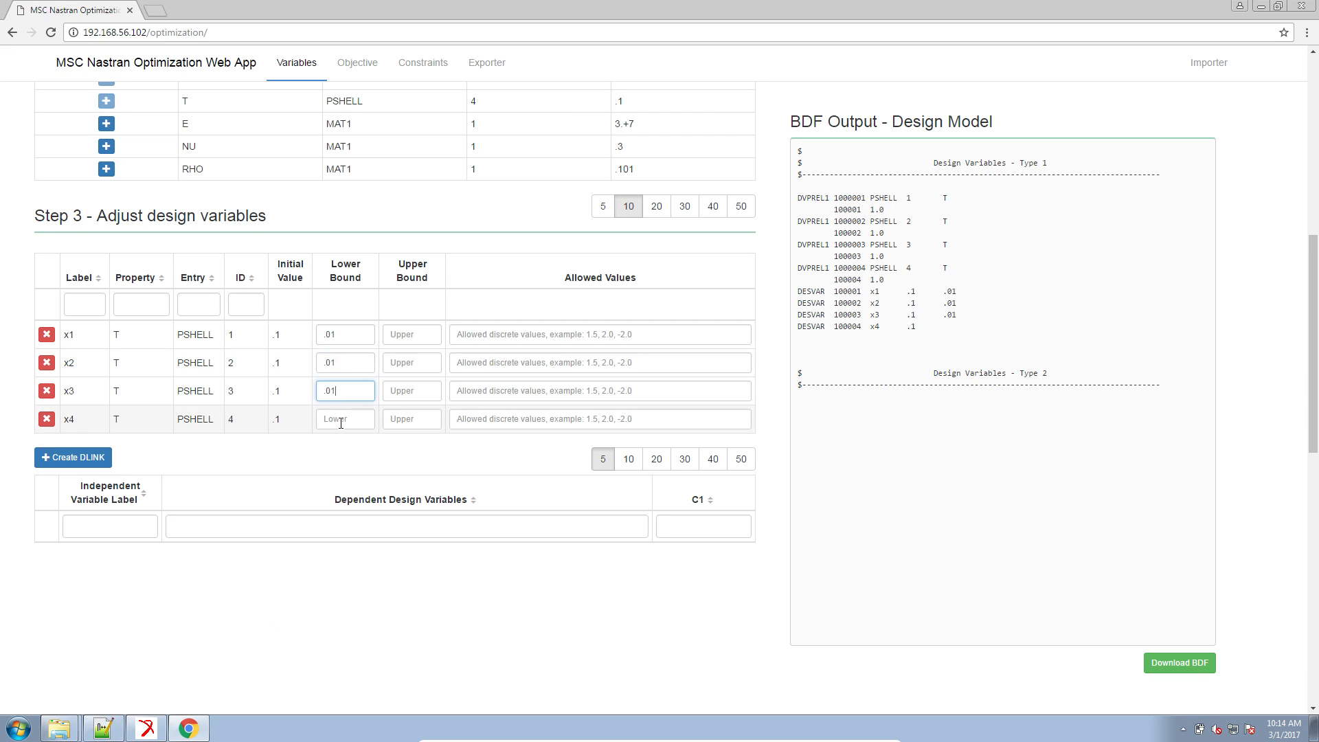
Set the upper bound of design variables x1, x2, x3 and x4 to .5
{"action": "left_click", "coordinate": [400, 336]}
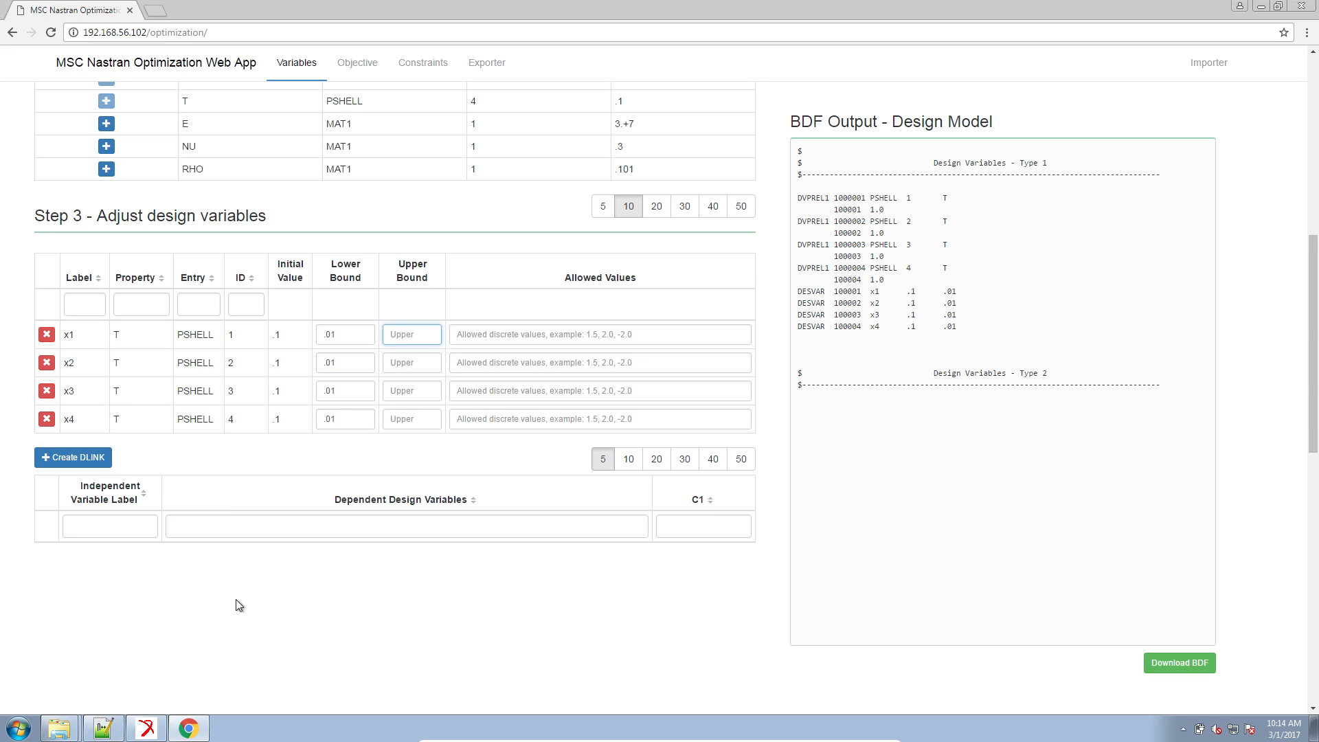
{"action": "type", "text": ".5"}
{"action": "left_click", "coordinate": [417, 387]}
{"action": "left_click", "coordinate": [418, 363]}
{"action": "type", "text": ".5"}
{"action": "left_click", "coordinate": [418, 388]}
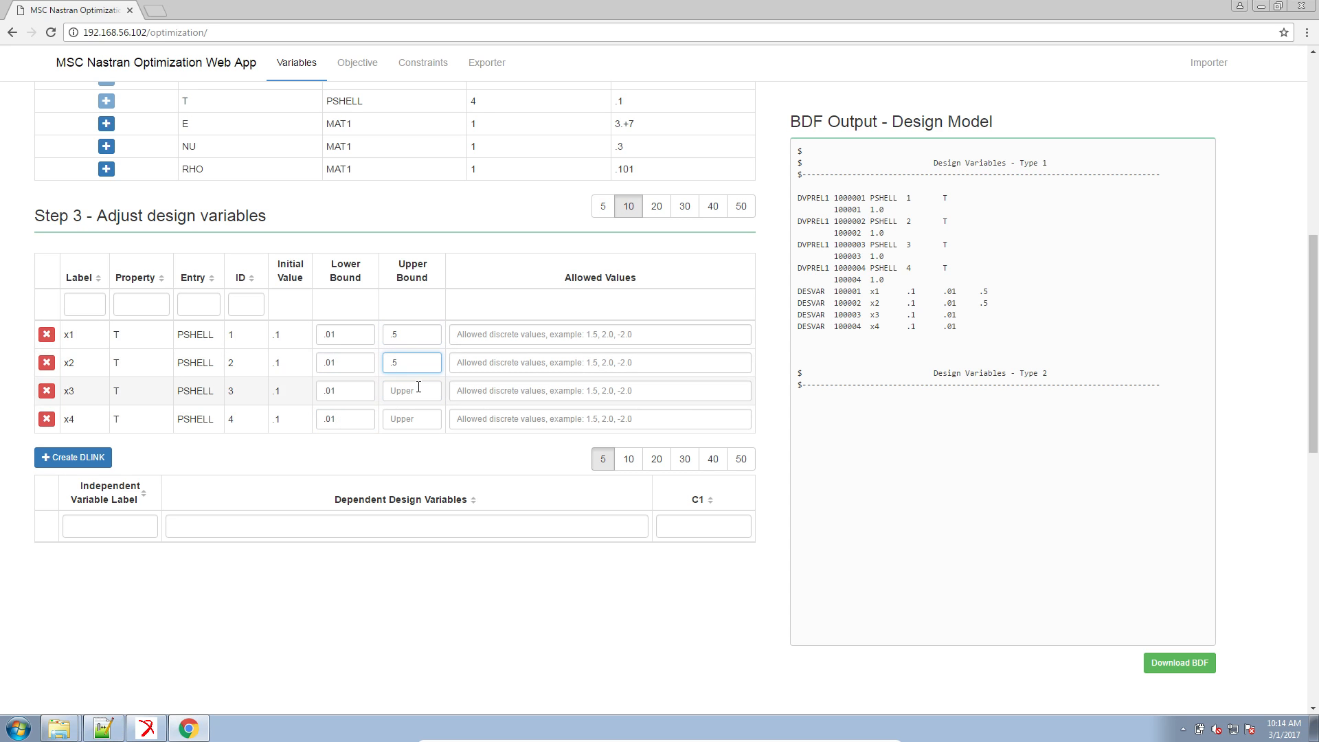
{"action": "type", "text": ".5"}
{"action": "left_click", "coordinate": [408, 421]}
{"action": "type", "text": "."}
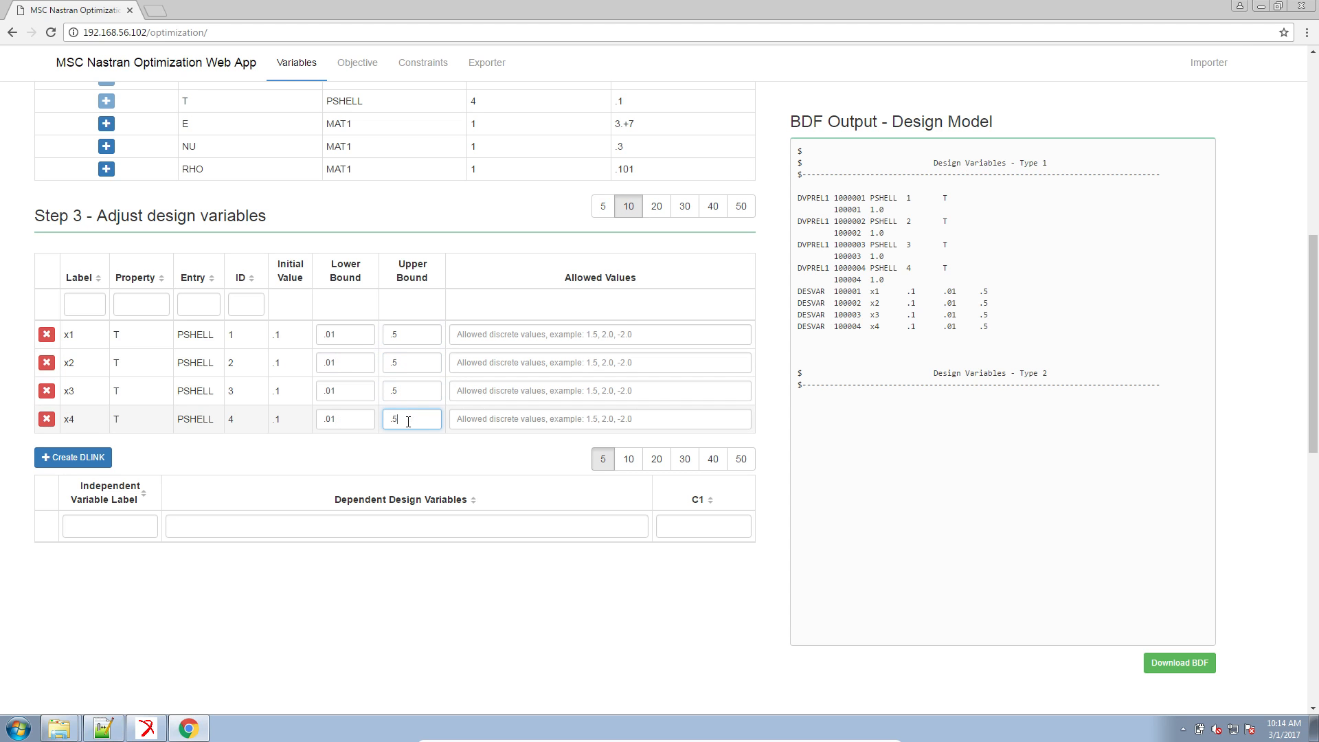
{"action": "scroll", "coordinate": [504, 125], "scroll_direction": "up", "scroll_amount": 4}
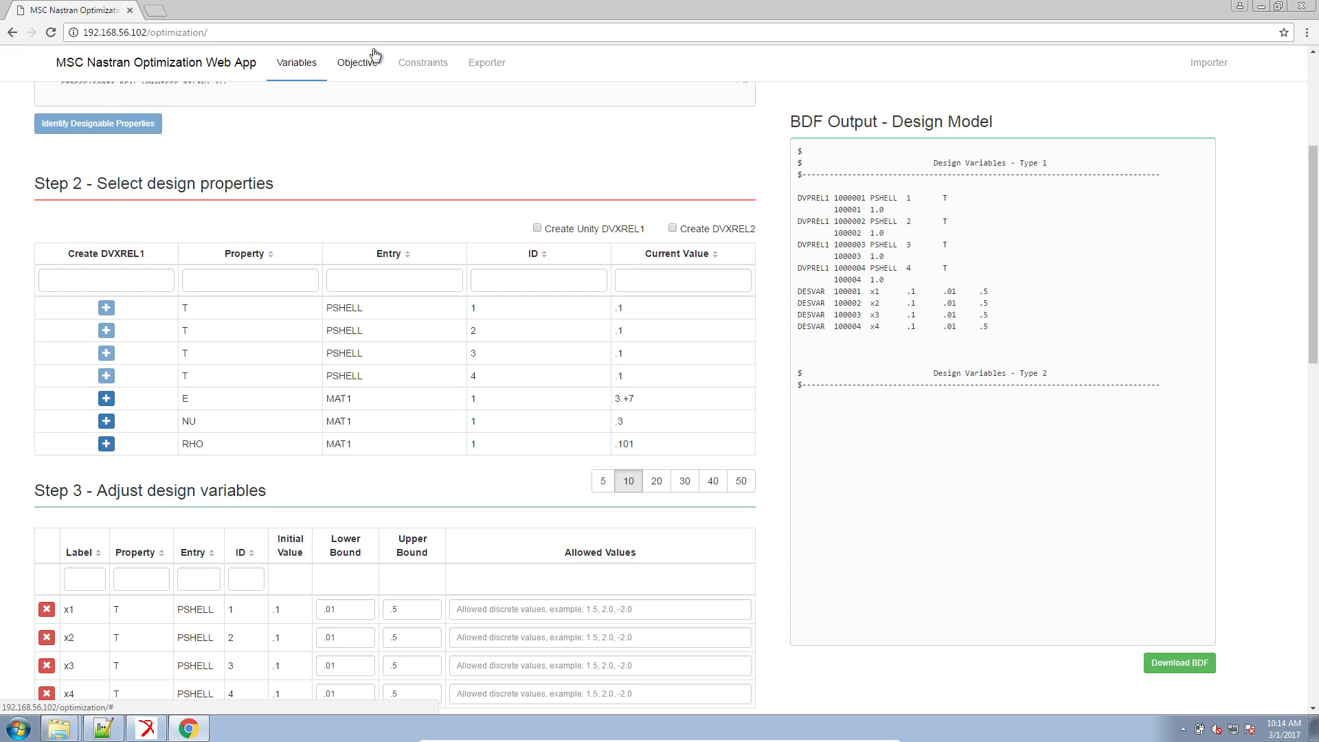
Open the objective setup and review the objective statement in README.txt in Notepad++, returning to the web app in Chrome
{"action": "left_click", "coordinate": [345, 77]}
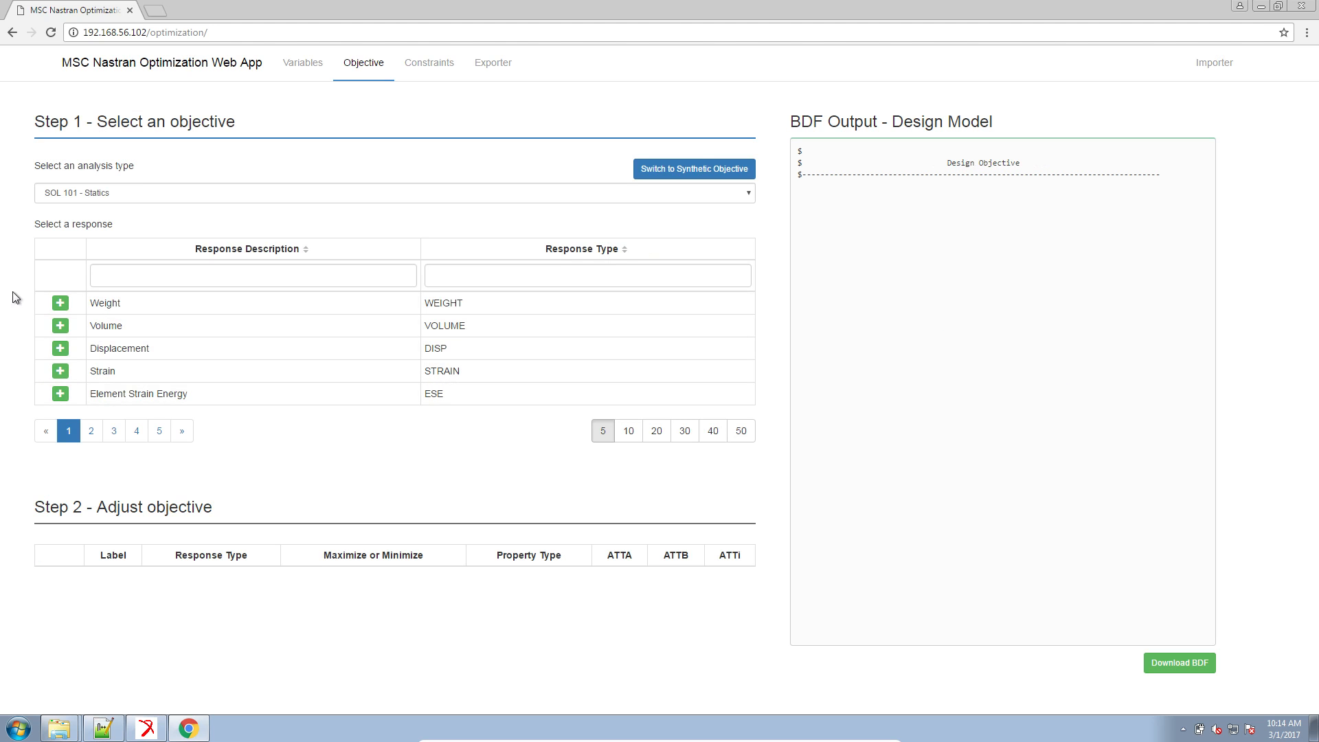
{"action": "left_click", "coordinate": [110, 725]}
{"action": "left_click_drag", "start_coordinate": [224, 187], "coordinate": [88, 148]}
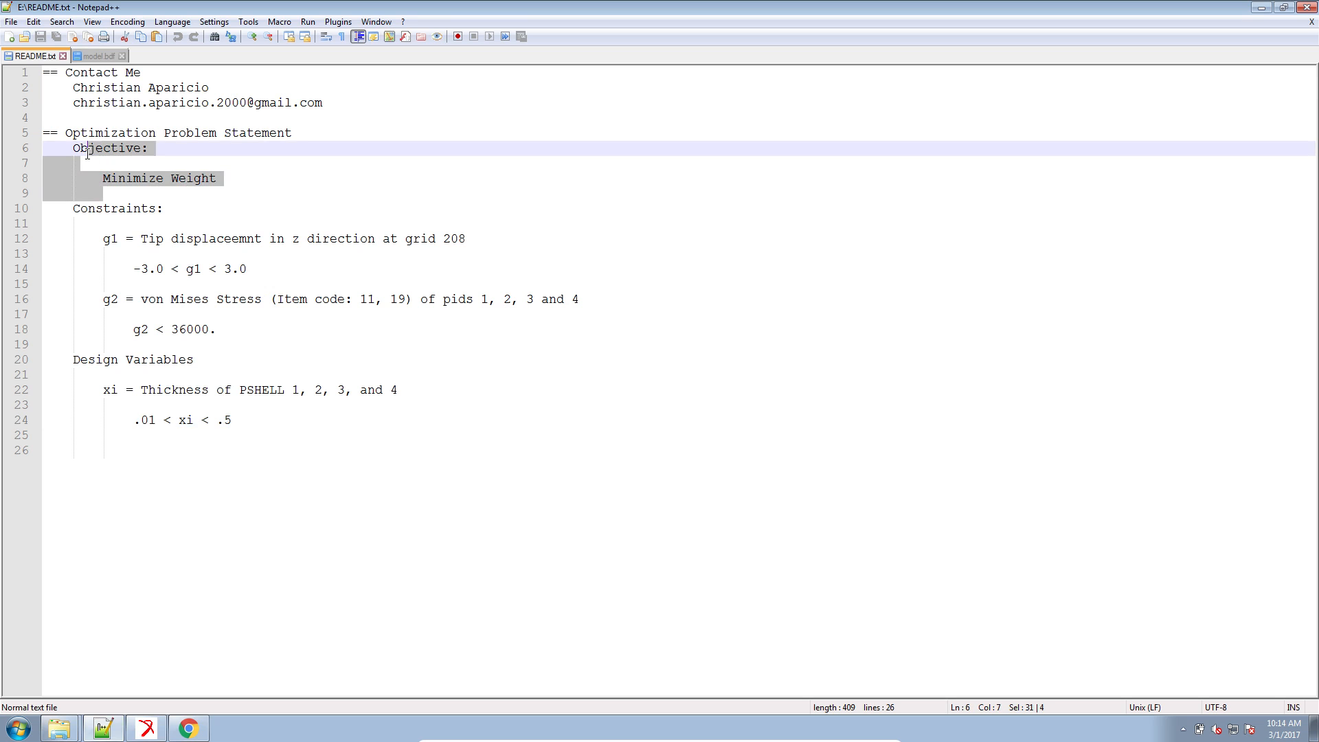
{"action": "left_click", "coordinate": [83, 730]}
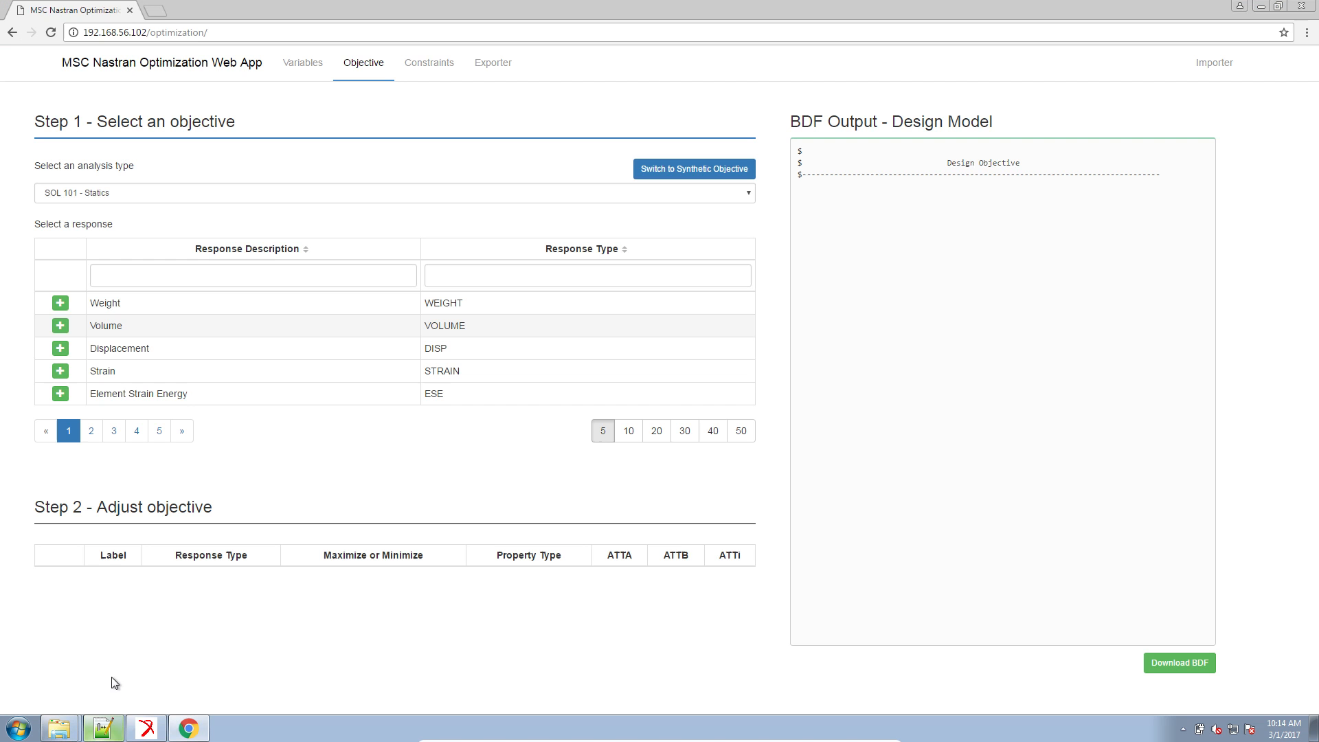
Add the Weight response as the design objective and set it to MIN
{"action": "left_click", "coordinate": [61, 304]}
{"action": "left_click", "coordinate": [240, 595]}
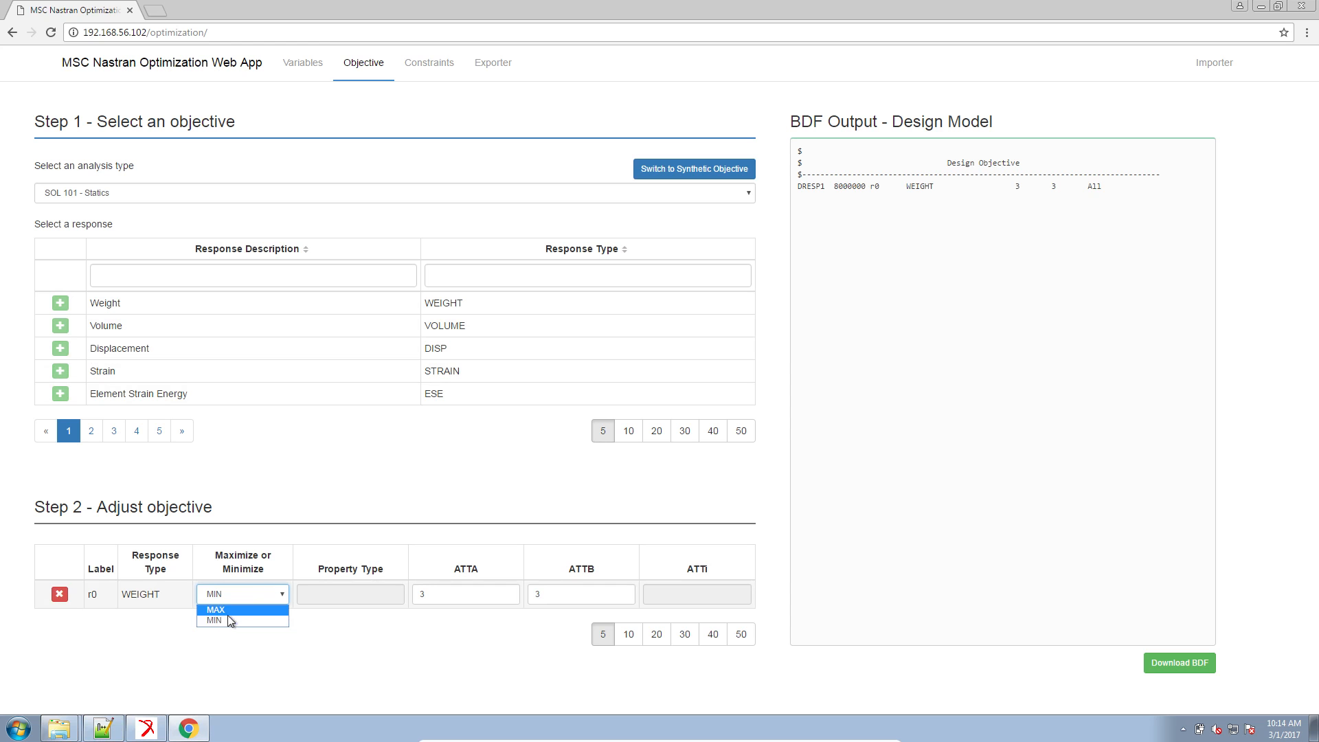
{"action": "left_click", "coordinate": [225, 619]}
Open the constraints setup and review the g1 and g2 constraint definitions in README.txt in Notepad++, returning to Chrome
{"action": "left_click", "coordinate": [428, 66]}
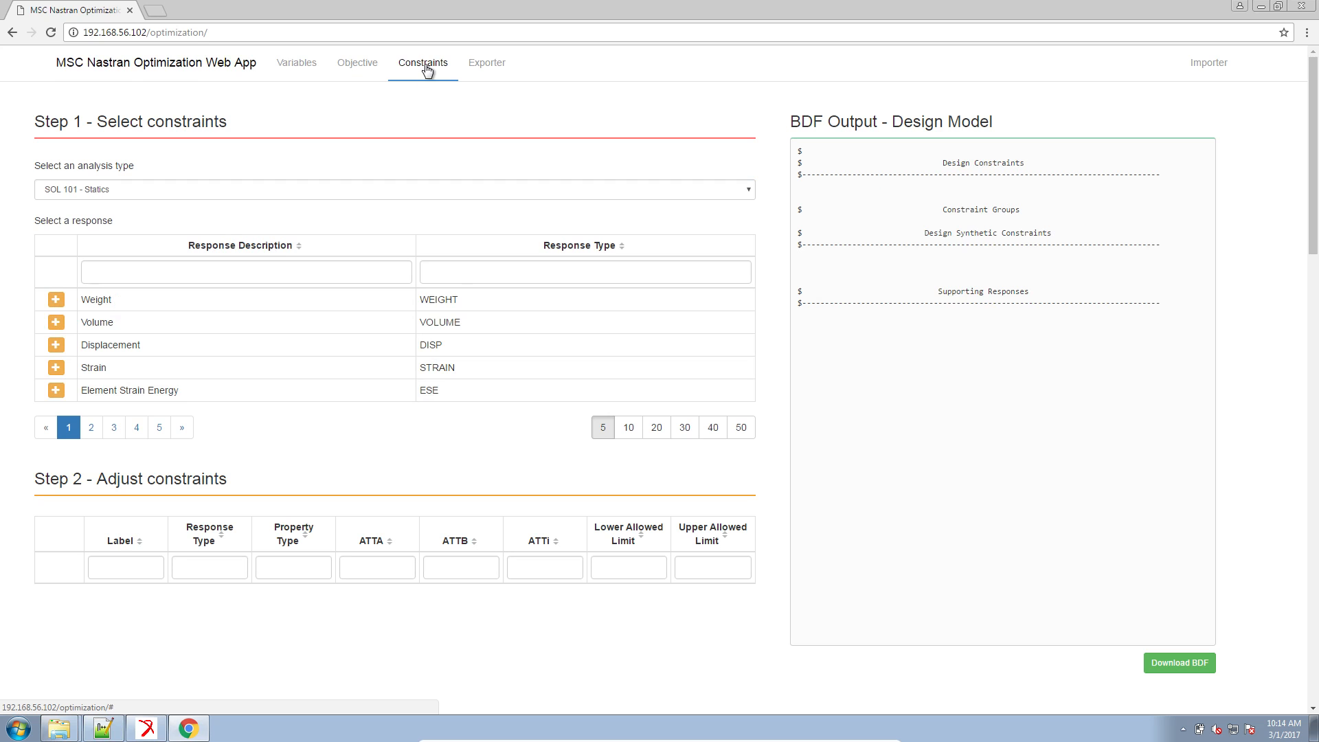
{"action": "left_click", "coordinate": [114, 733]}
{"action": "left_click", "coordinate": [191, 257]}
{"action": "left_click_drag", "start_coordinate": [249, 268], "coordinate": [35, 238]}
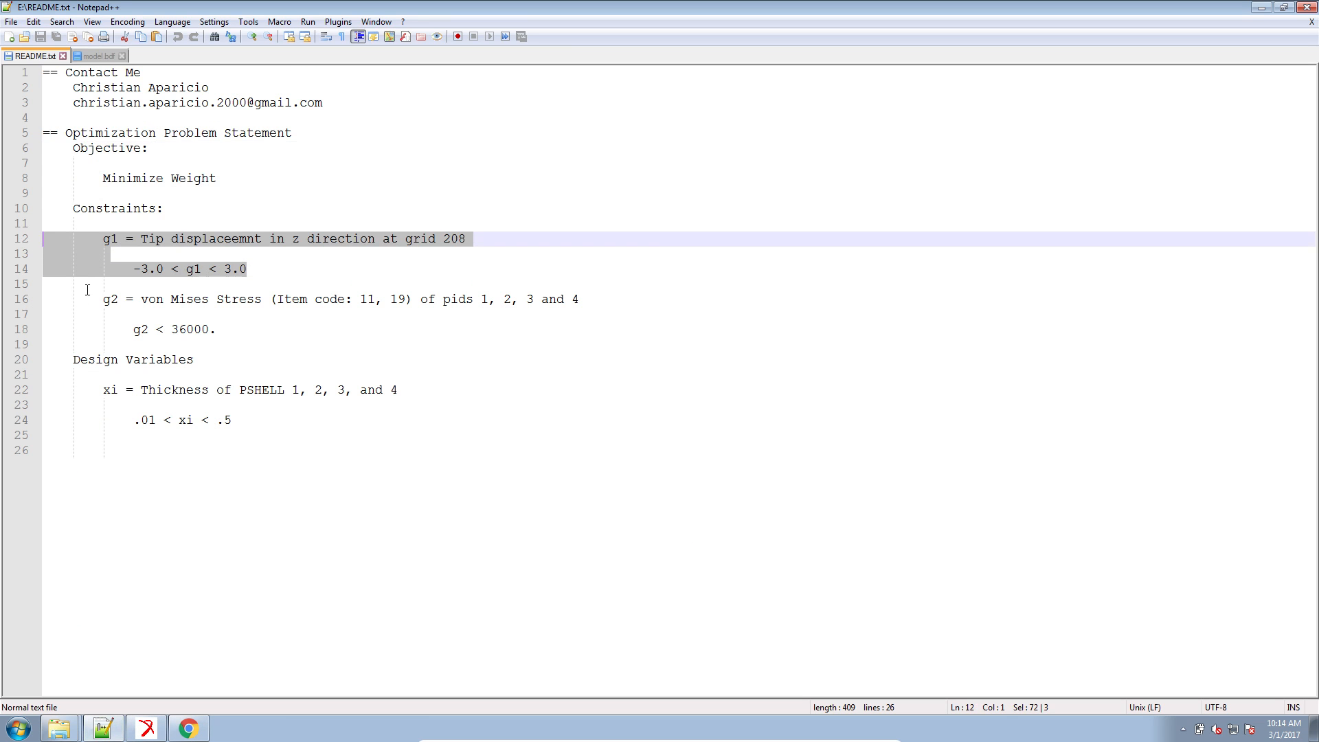
{"action": "left_click", "coordinate": [216, 330]}
{"action": "left_click_drag", "start_coordinate": [215, 329], "coordinate": [30, 301]}
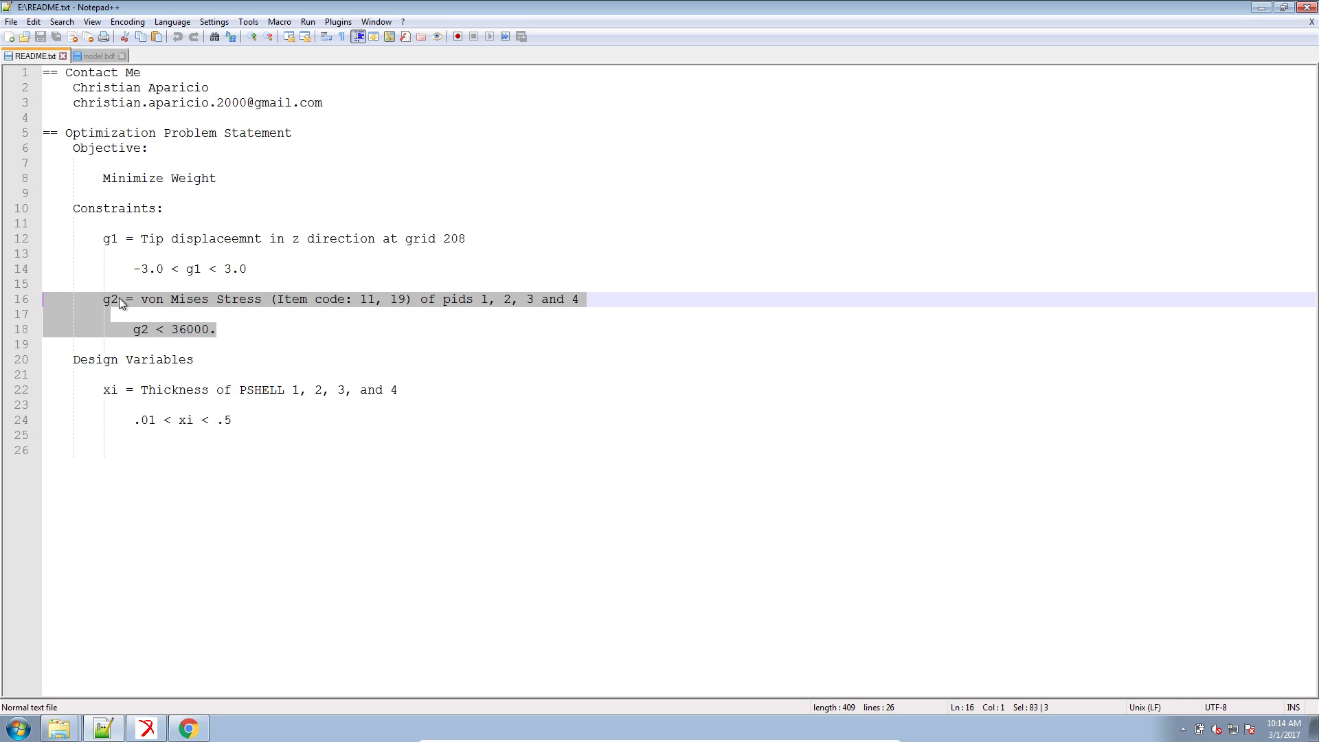
{"action": "left_click", "coordinate": [116, 727]}
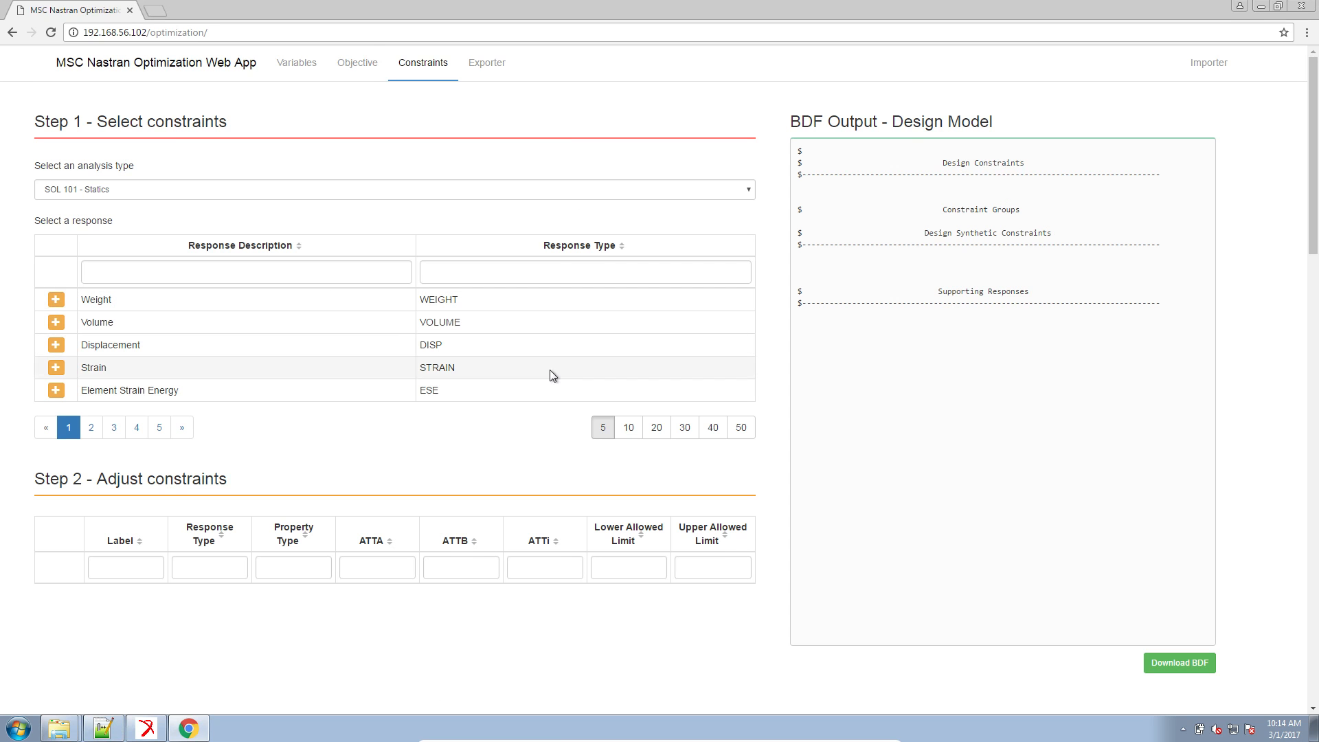
Show 10 responses per page and add a Displacement response as a design constraint
{"action": "left_click", "coordinate": [628, 428]}
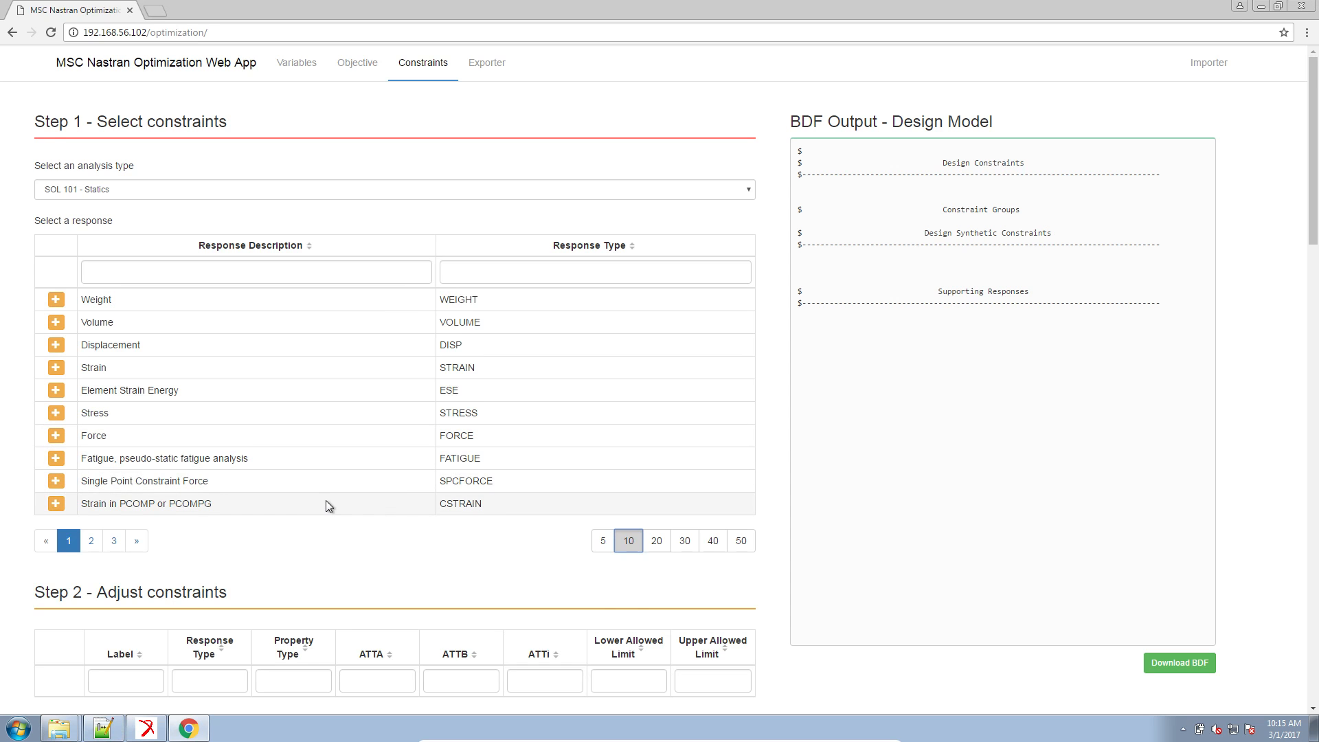
{"action": "scroll", "coordinate": [320, 504], "scroll_direction": "down", "scroll_amount": 1}
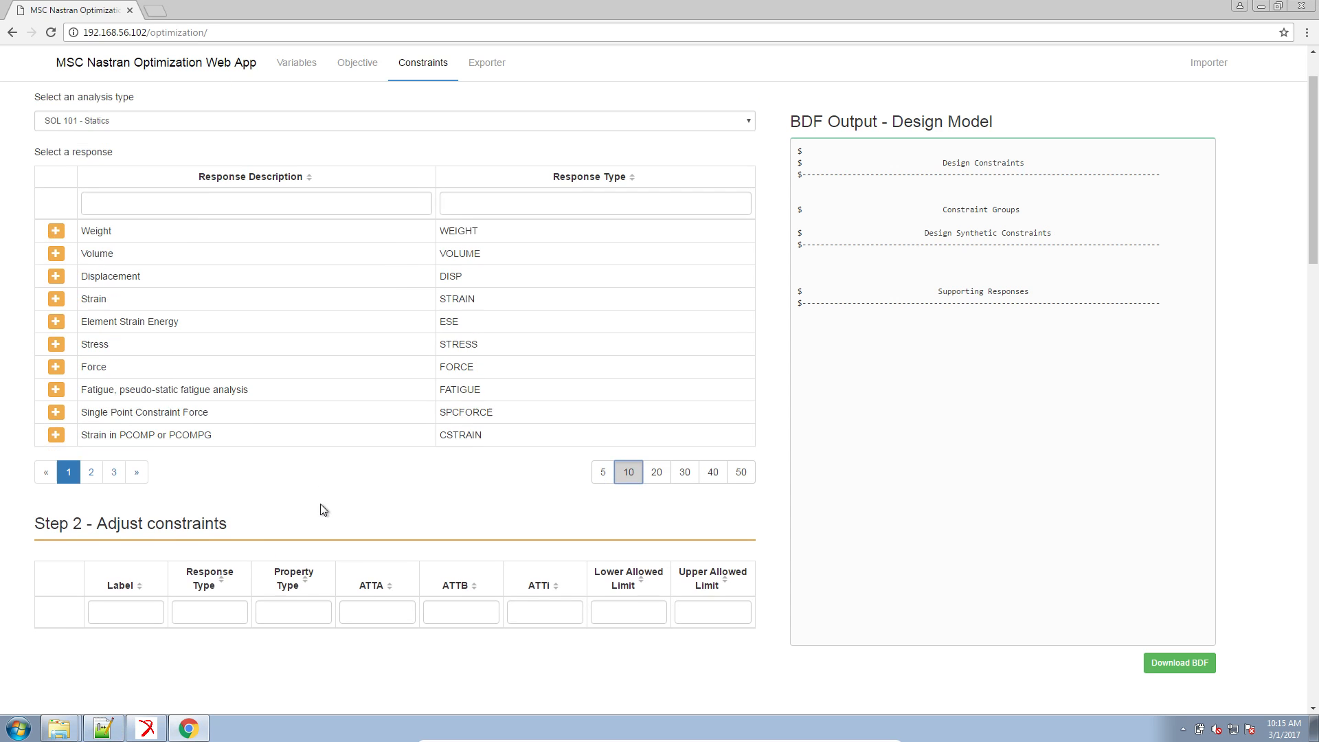
{"action": "left_click", "coordinate": [56, 277]}
{"action": "scroll", "coordinate": [271, 511], "scroll_direction": "down", "scroll_amount": 2}
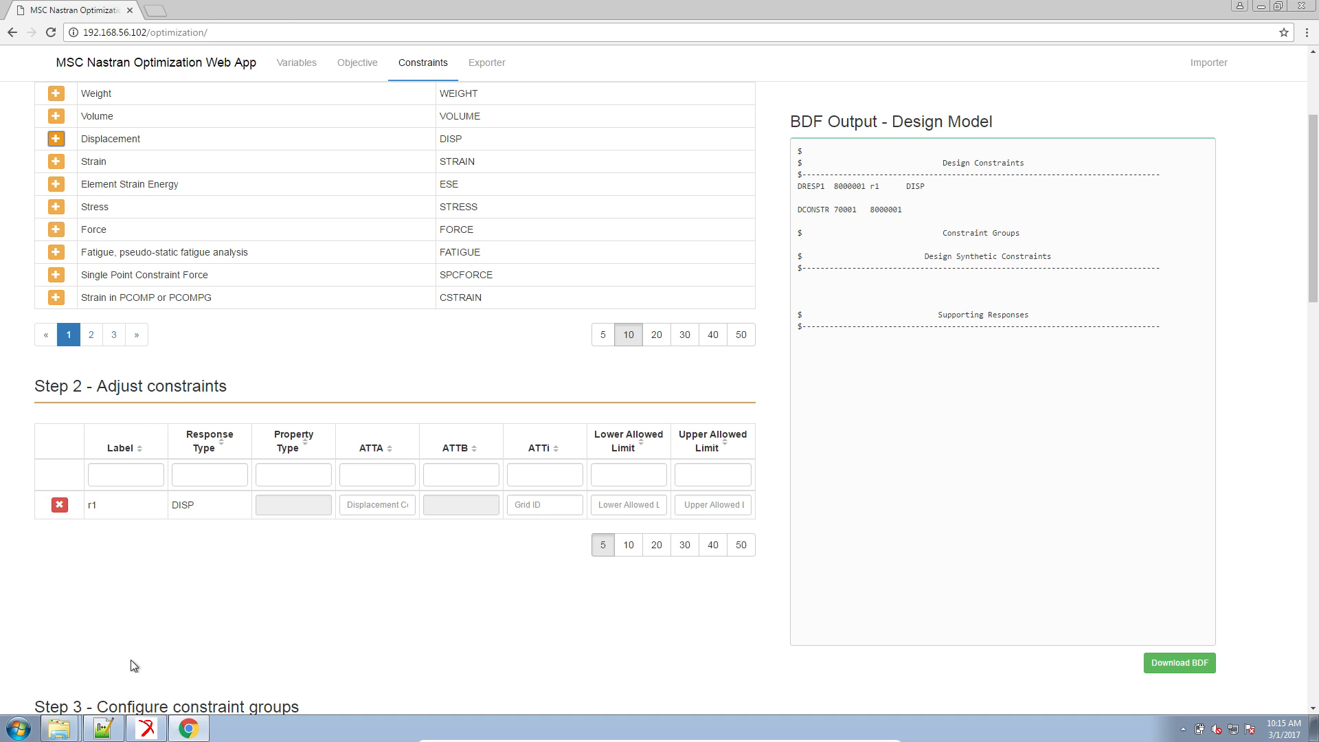
Switch to README.txt in Notepad++ and check the displacement direction and grid number given for g1
{"action": "left_click", "coordinate": [103, 731]}
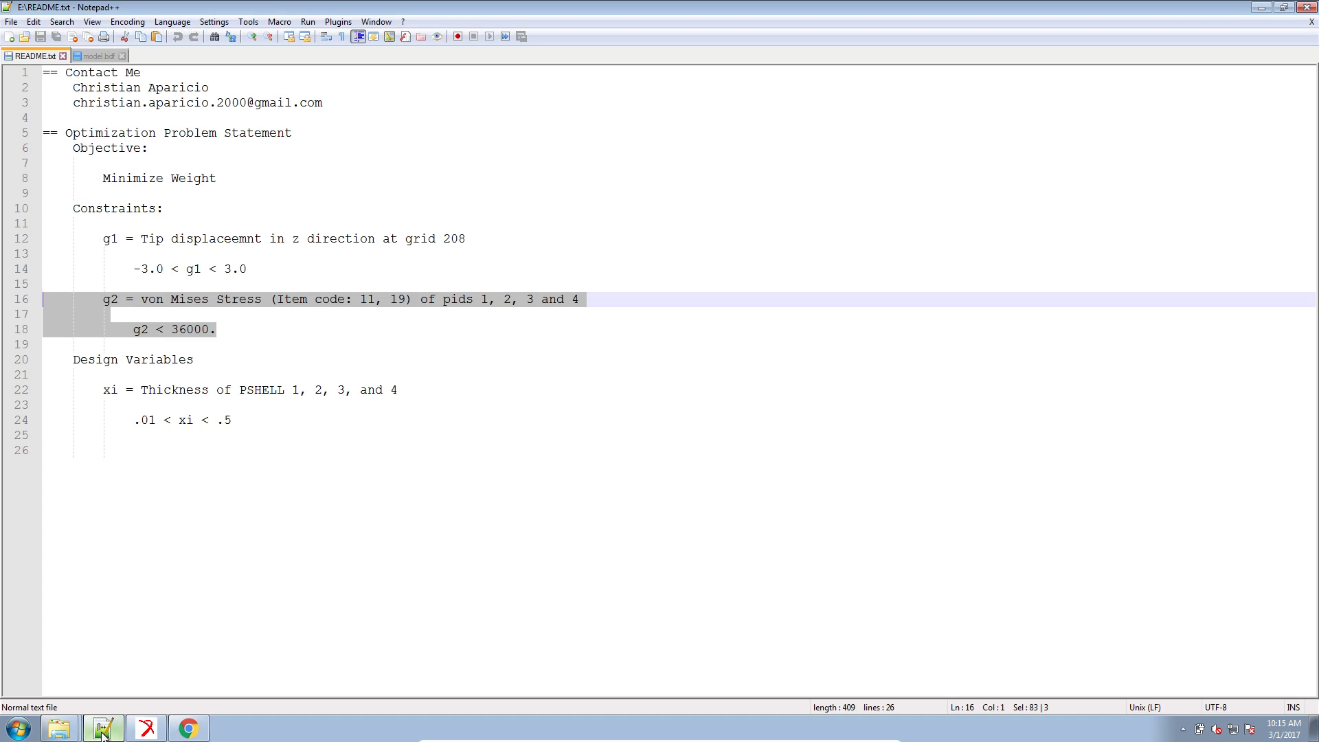
{"action": "left_click", "coordinate": [378, 238]}
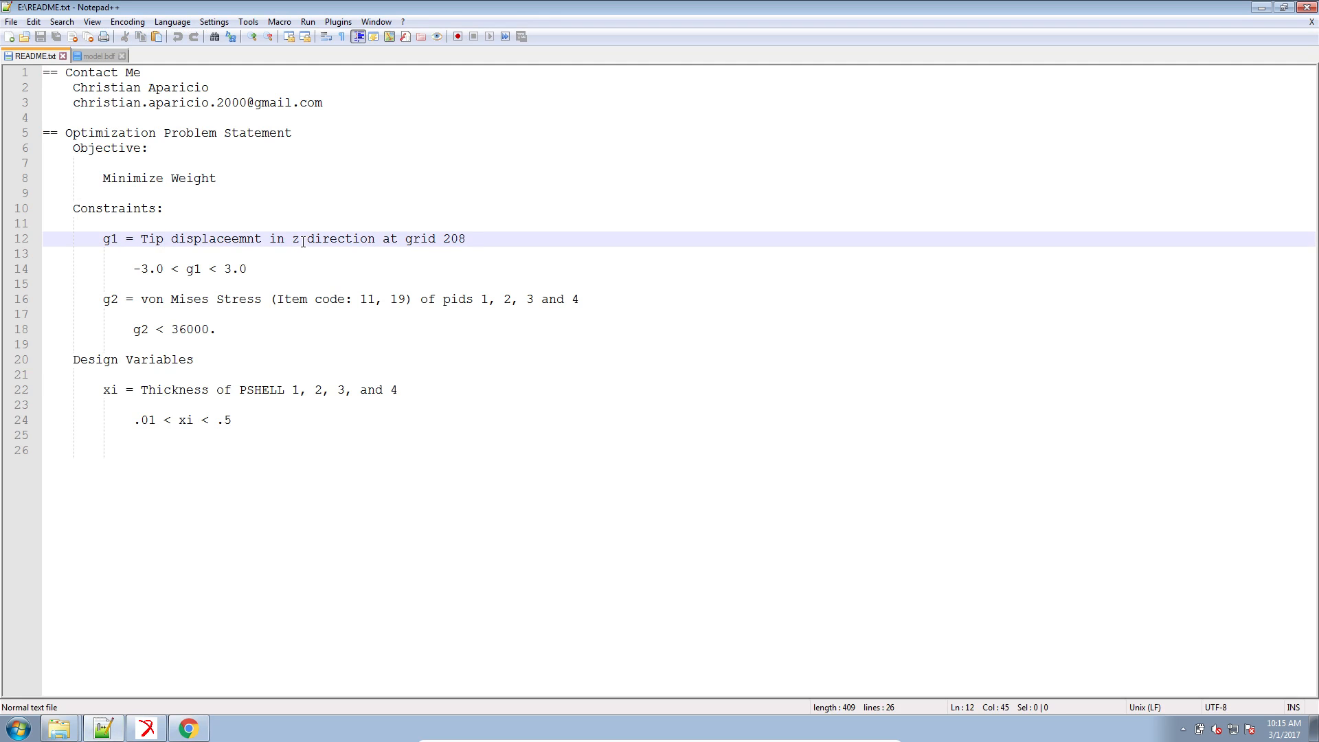
{"action": "left_click_drag", "start_coordinate": [293, 240], "coordinate": [314, 240]}
{"action": "left_click_drag", "start_coordinate": [365, 240], "coordinate": [464, 240]}
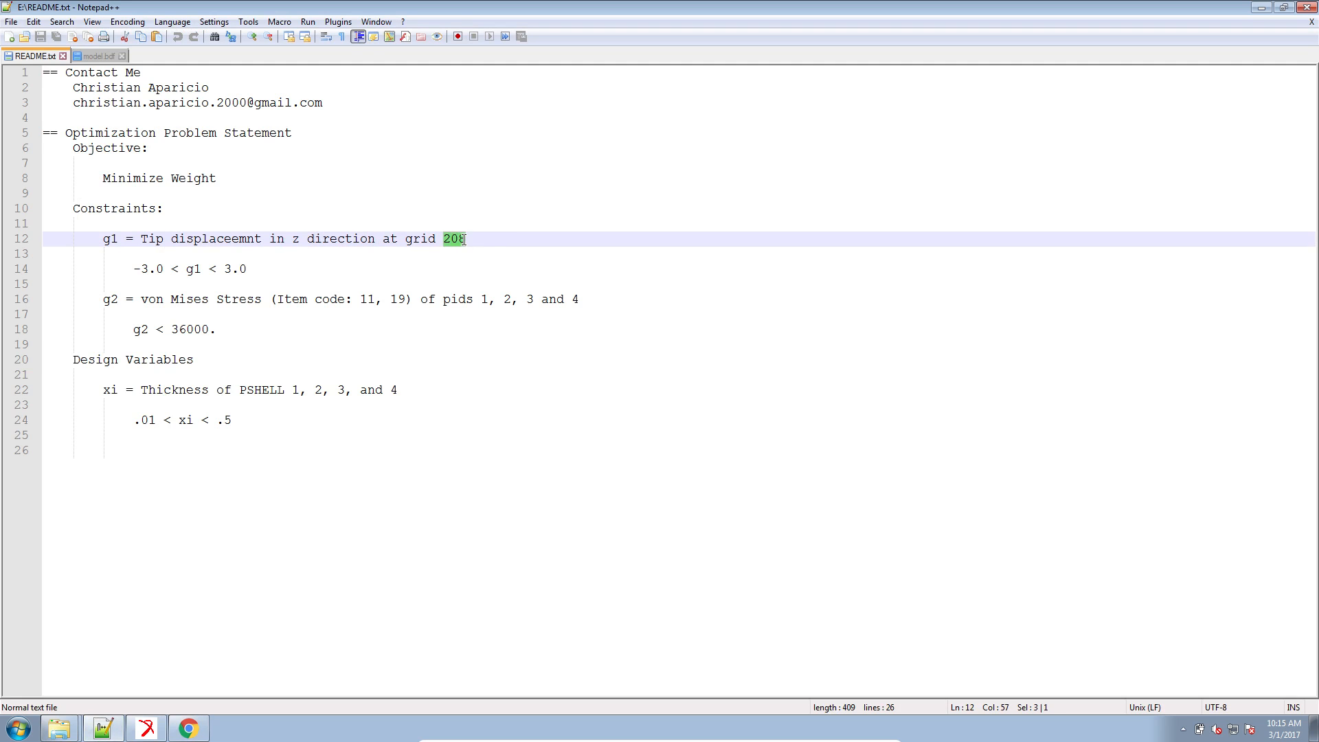
Return to Chrome and set displacement constraint r1 to component 3 (ATTA) and grid ID 208 (ATTi)
{"action": "left_click", "coordinate": [188, 728]}
{"action": "left_click", "coordinate": [364, 508]}
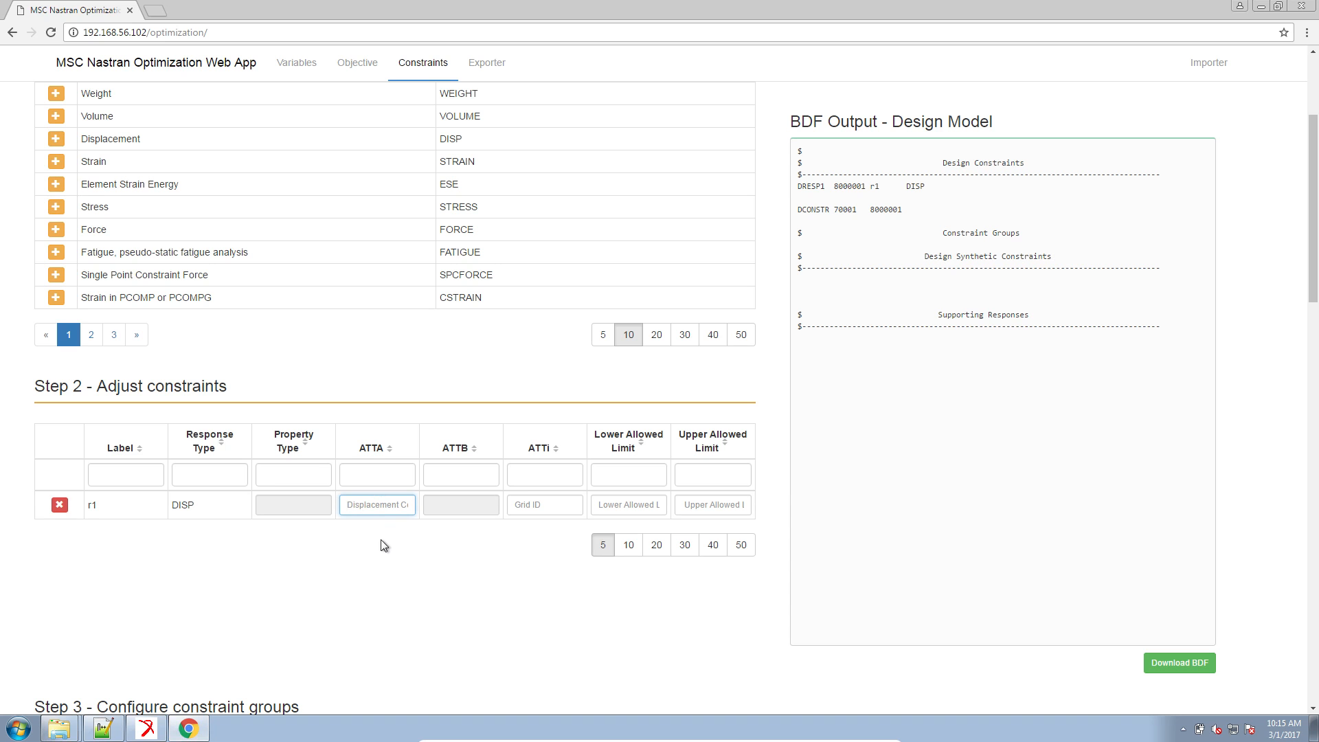
{"action": "key", "text": "ctrl+plus"}
{"action": "key", "text": "ctrl+plus"}
{"action": "key", "text": "ctrl+plus"}
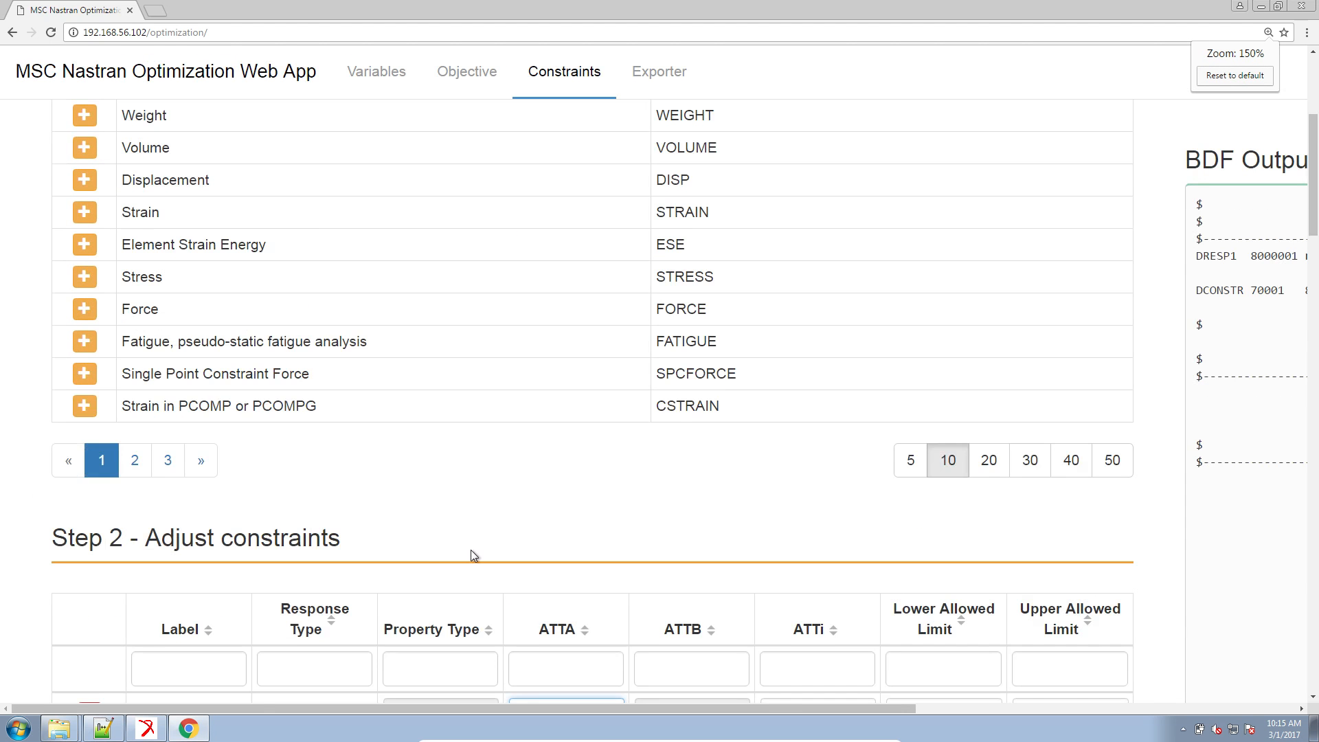
{"action": "type", "text": "1"}
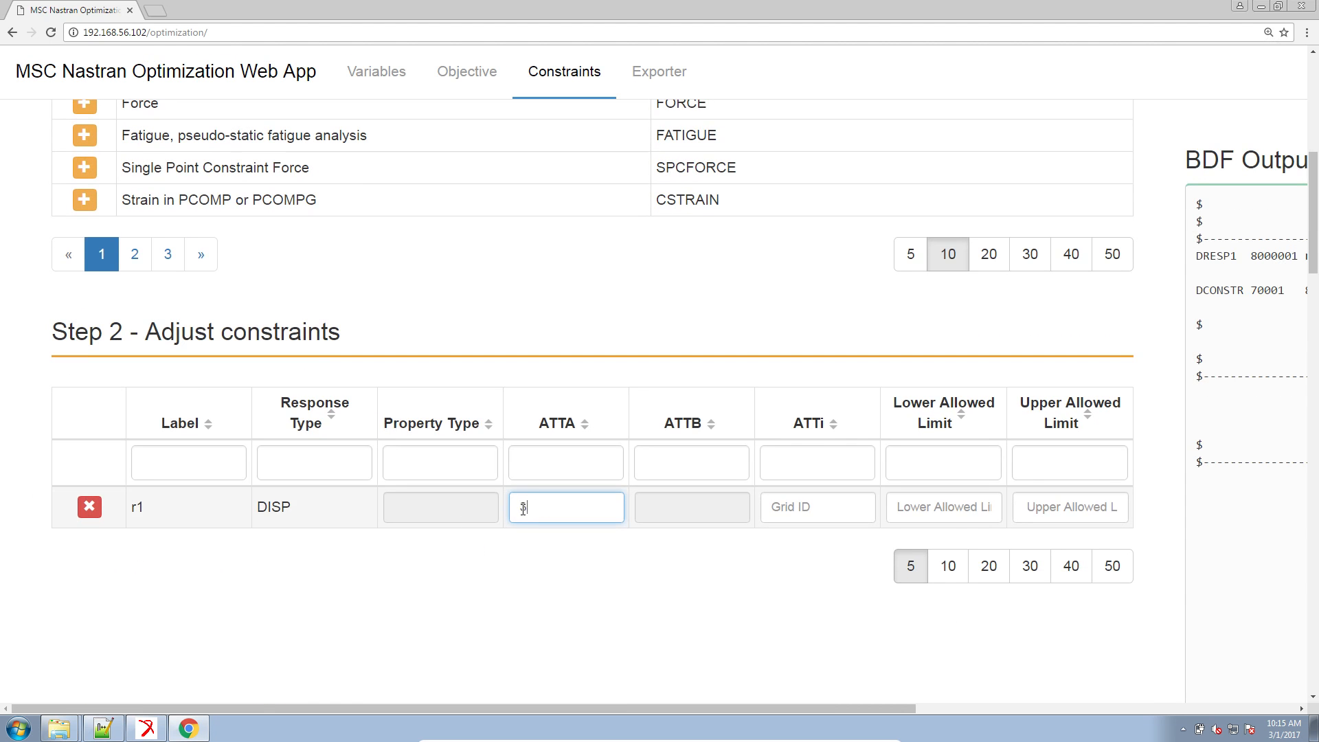
{"action": "left_click", "coordinate": [827, 507]}
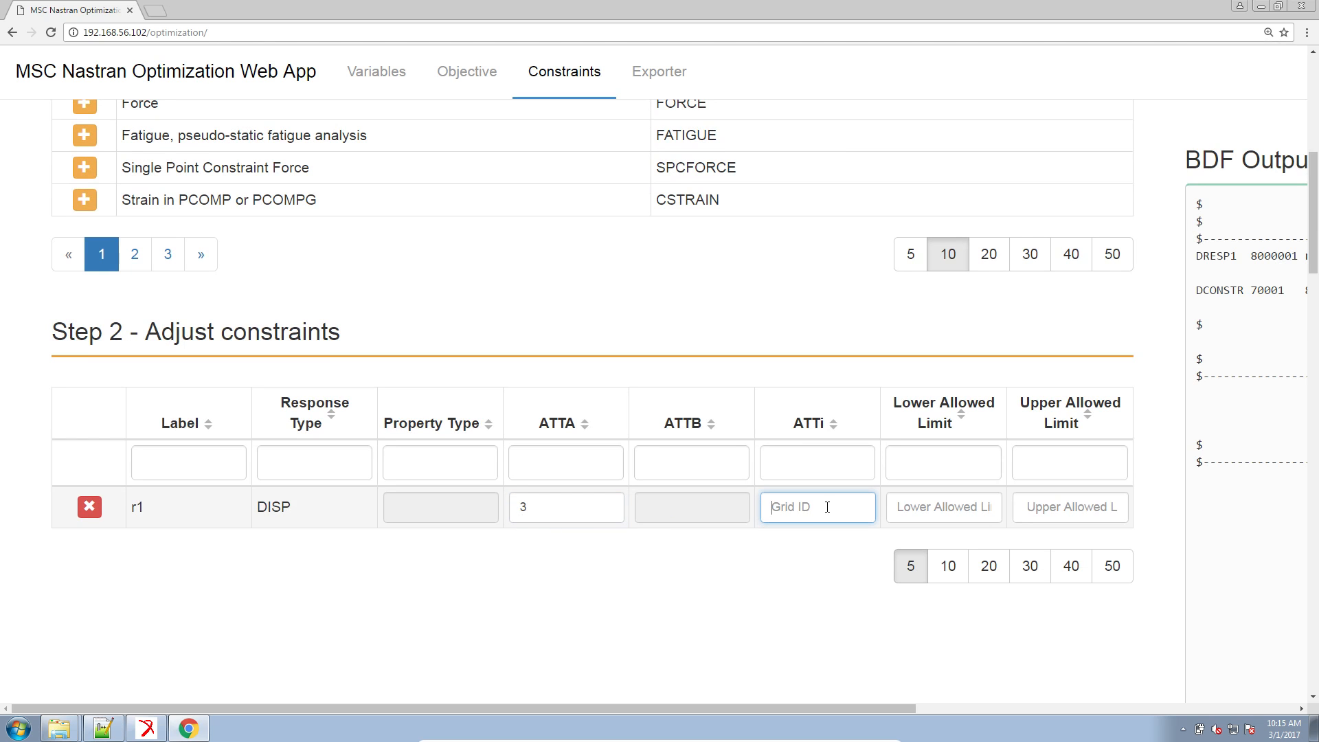
{"action": "type", "text": "208"}
Switch to Patran and inspect the free end of the plate with node and element labels shown to locate grid 208
{"action": "left_click", "coordinate": [158, 726]}
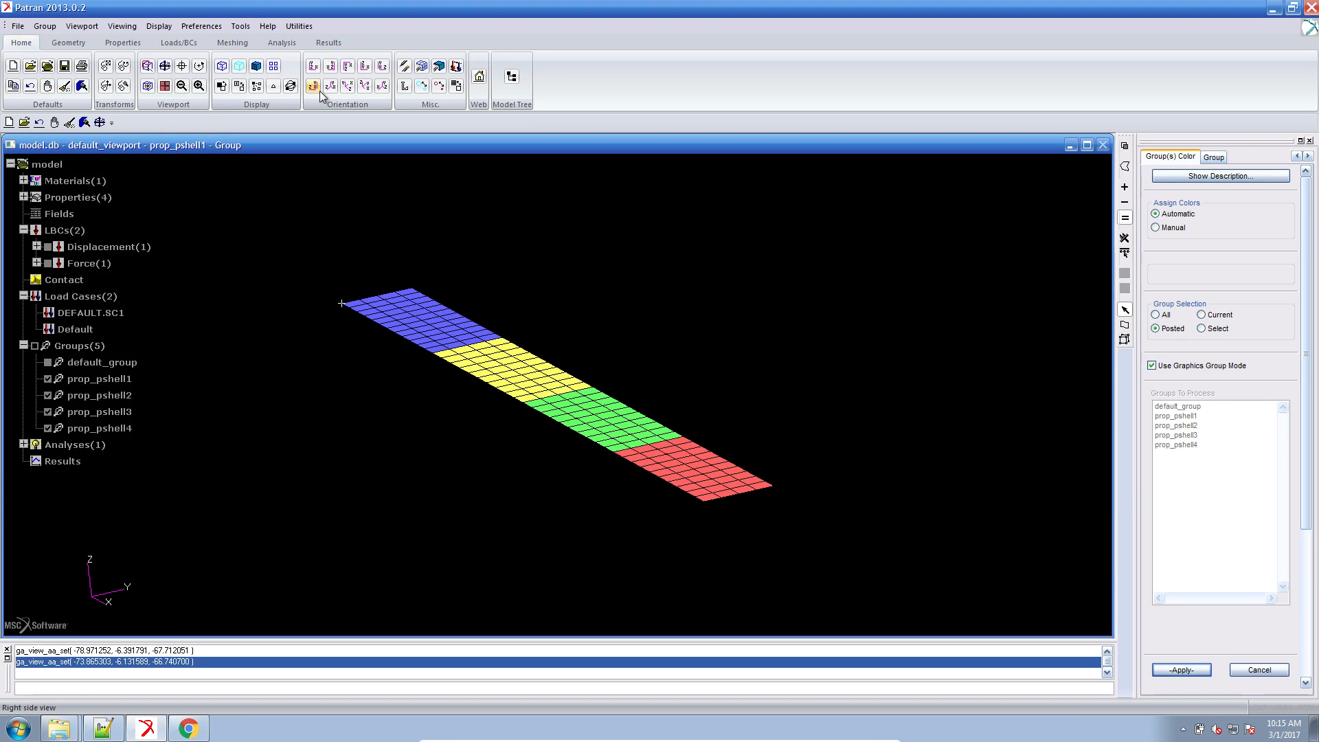
{"action": "left_click", "coordinate": [407, 86]}
{"action": "left_click", "coordinate": [123, 141]}
{"action": "left_click_drag", "start_coordinate": [795, 520], "coordinate": [780, 440]}
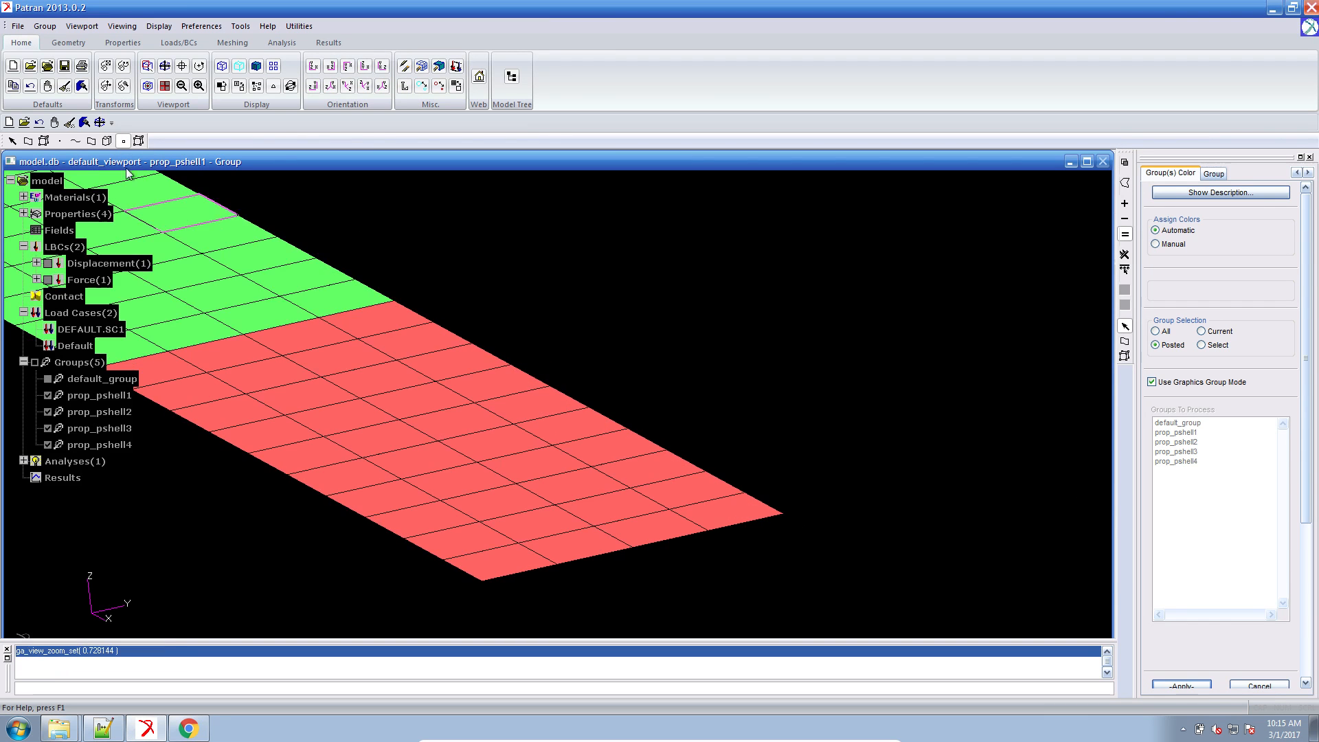
{"action": "left_click", "coordinate": [68, 123]}
{"action": "left_click", "coordinate": [124, 141]}
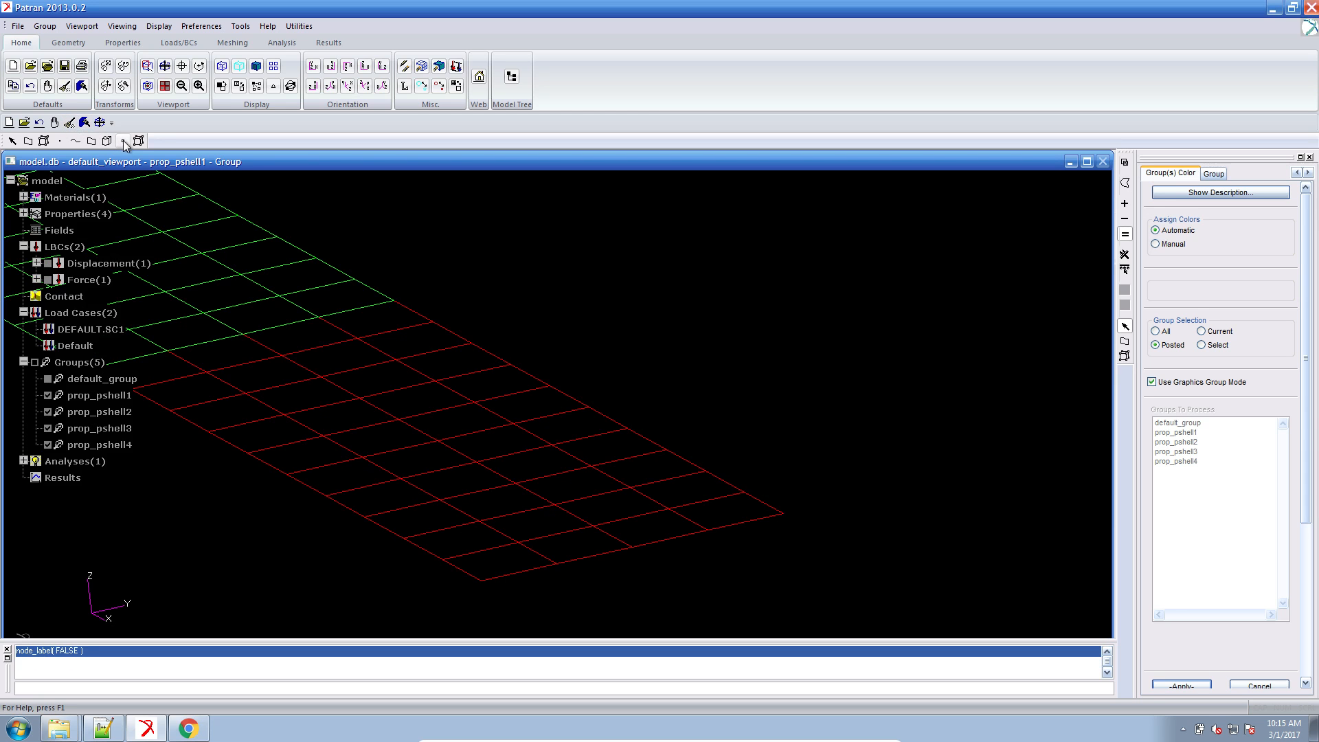
{"action": "left_click", "coordinate": [404, 87]}
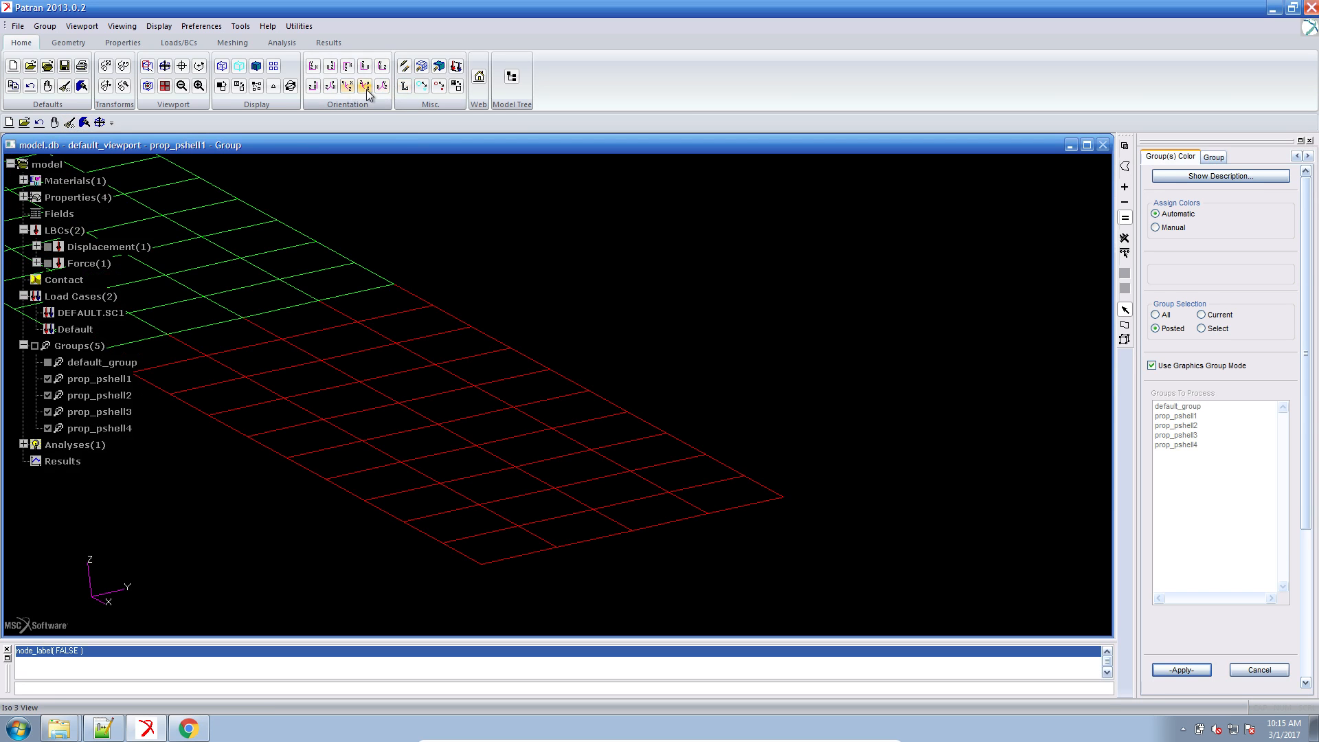
{"action": "left_click", "coordinate": [239, 85]}
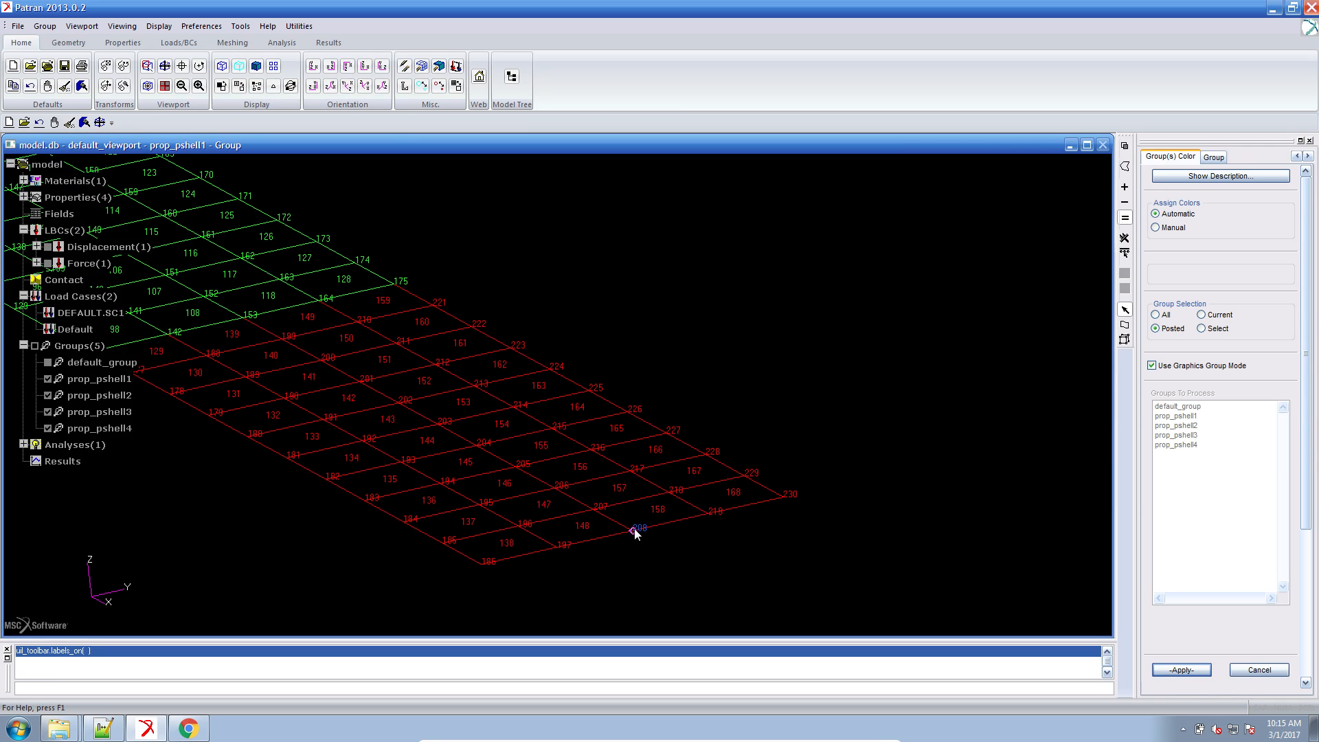
{"action": "scroll", "coordinate": [656, 543], "scroll_direction": "up", "scroll_amount": 5}
{"action": "left_click_drag", "start_coordinate": [661, 507], "coordinate": [625, 423]}
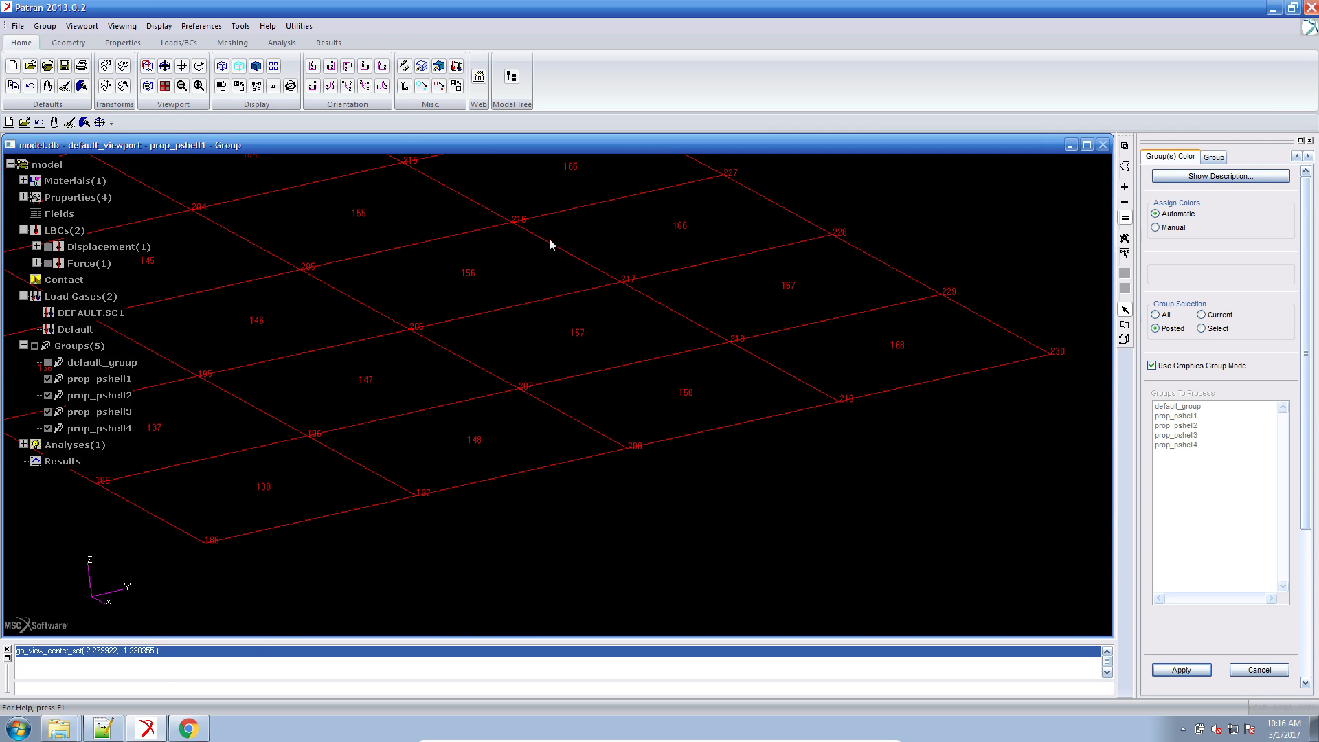
Hide the entity labels and restore the shaded view of the whole plate
{"action": "left_click", "coordinate": [68, 123]}
{"action": "left_click", "coordinate": [239, 86]}
{"action": "scroll", "coordinate": [454, 426], "scroll_direction": "down", "scroll_amount": 6}
{"action": "left_click_drag", "start_coordinate": [442, 482], "coordinate": [454, 498]}
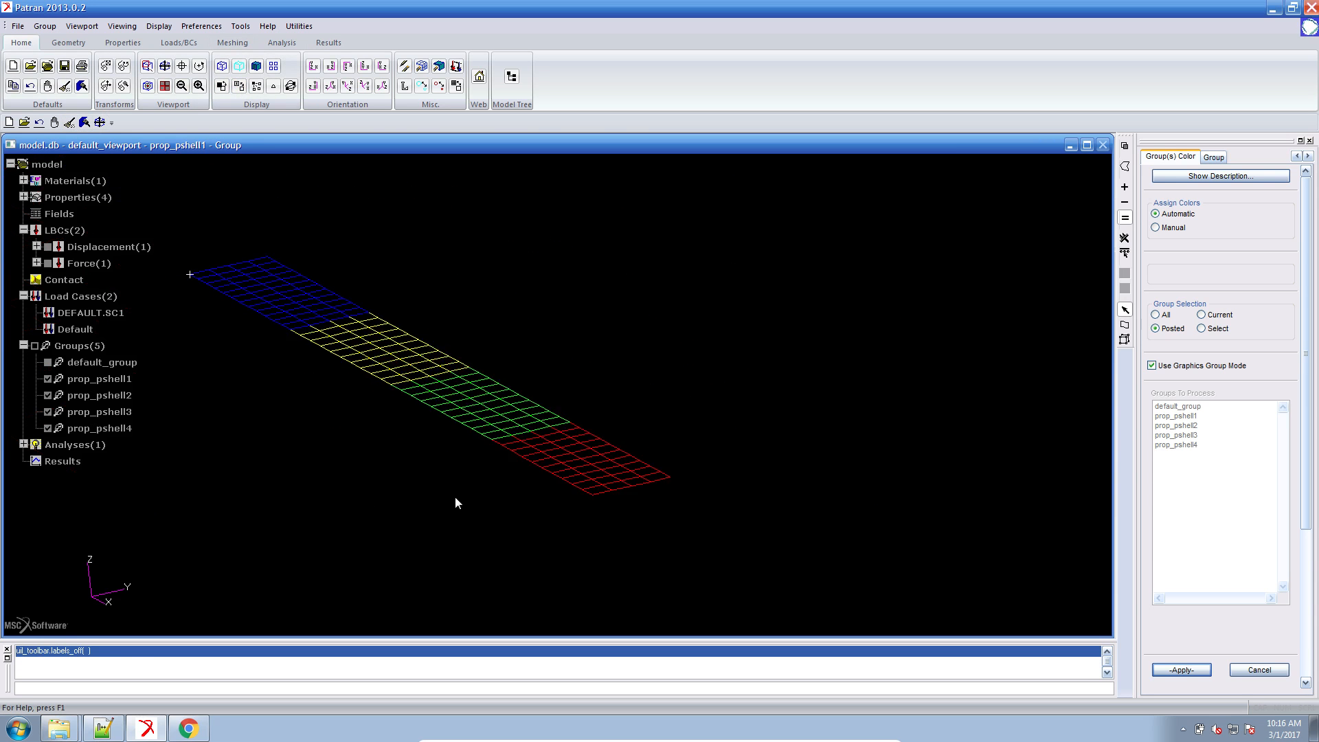
{"action": "left_click", "coordinate": [255, 66]}
Check the g1 limits in README.txt and, in the Chrome web app, set r1's lower allowed limit to -3. and upper limit to 3
{"action": "left_click", "coordinate": [184, 729]}
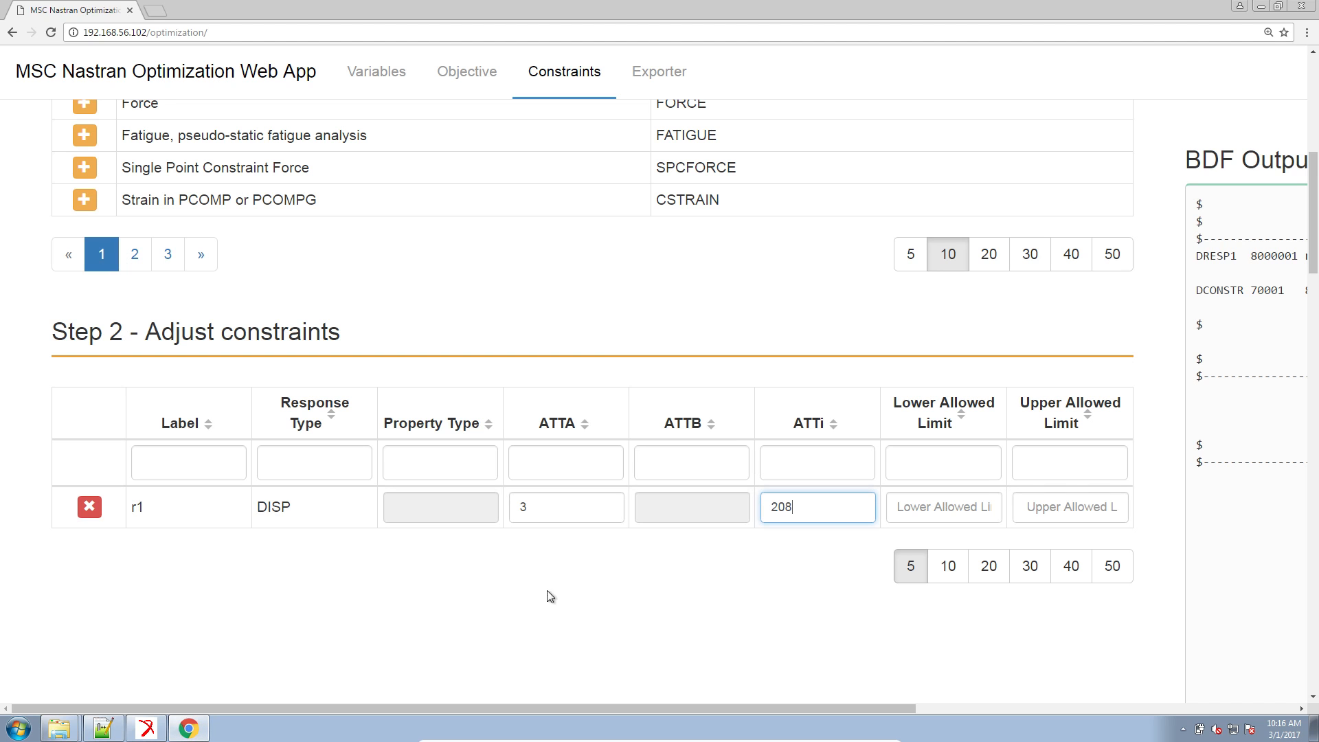
{"action": "left_click", "coordinate": [110, 731]}
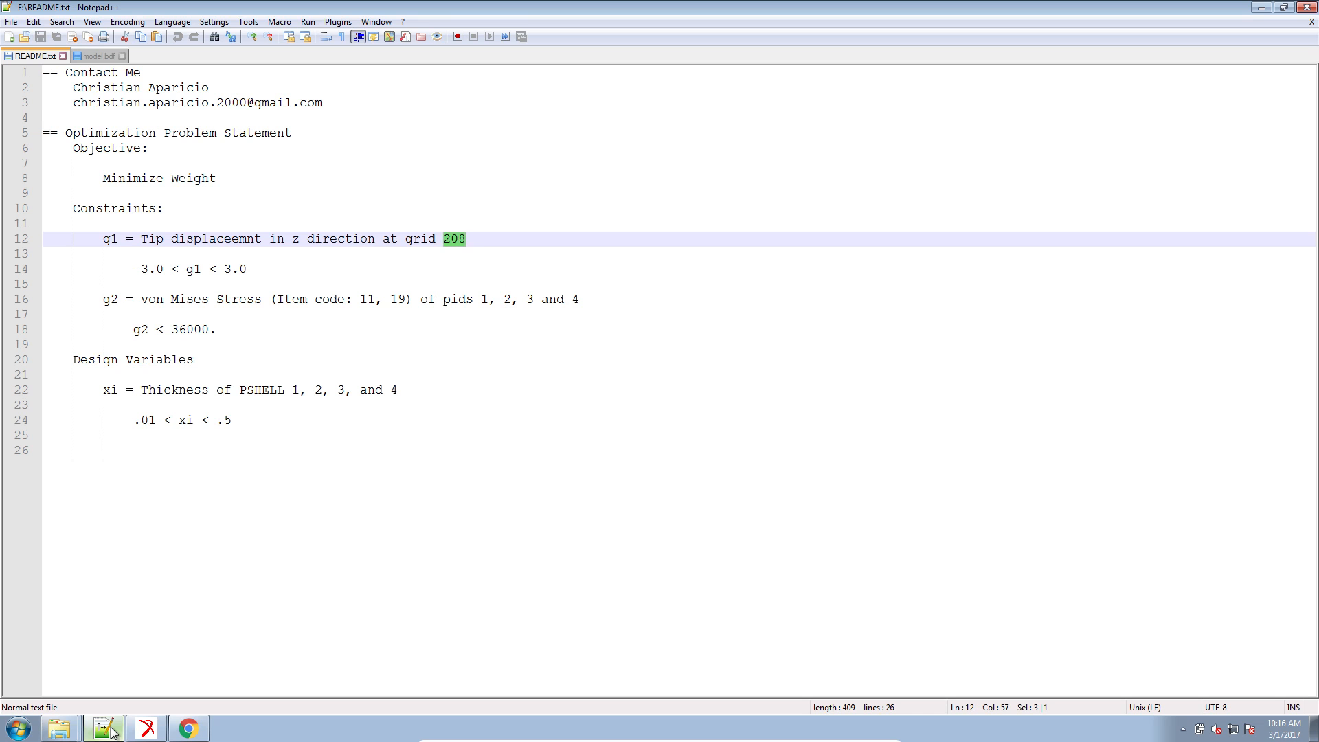
{"action": "left_click", "coordinate": [110, 732]}
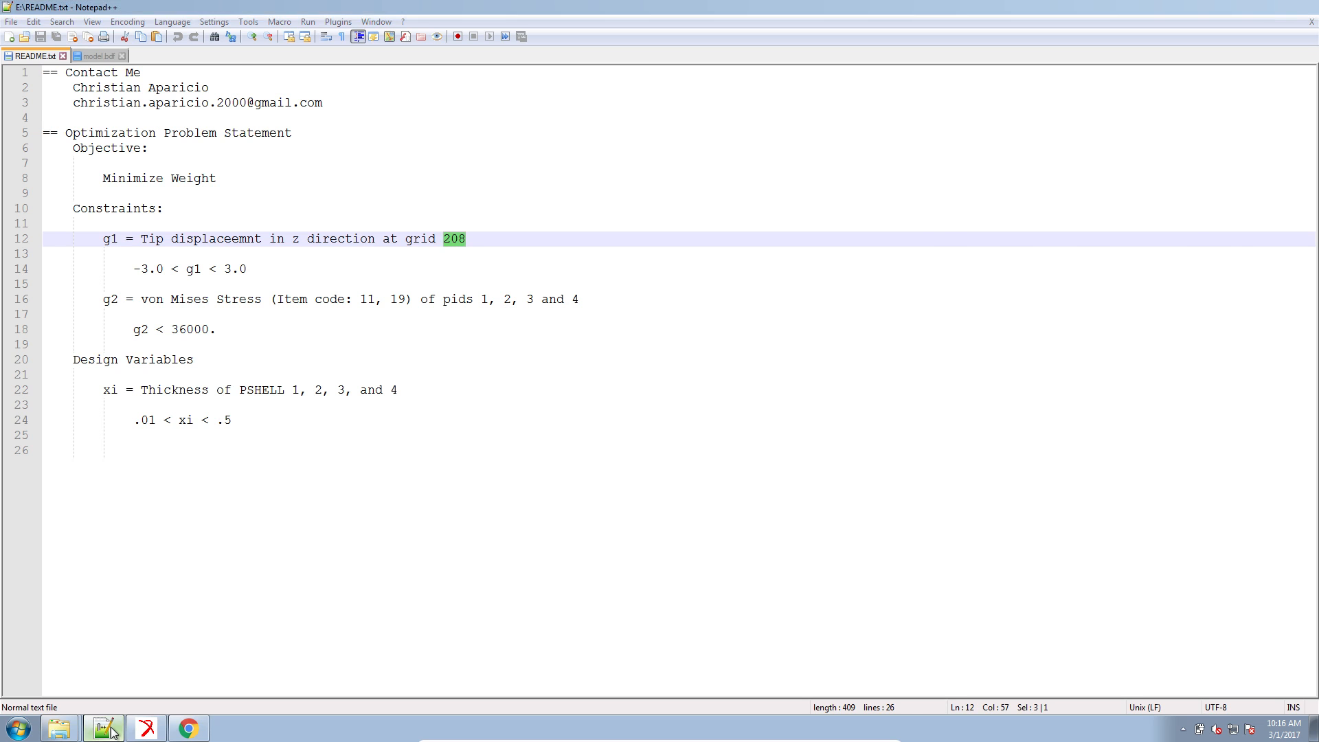
{"action": "left_click", "coordinate": [903, 509]}
{"action": "type", "text": "-"}
{"action": "key", "text": "Tab"}
{"action": "type", "text": "3."}
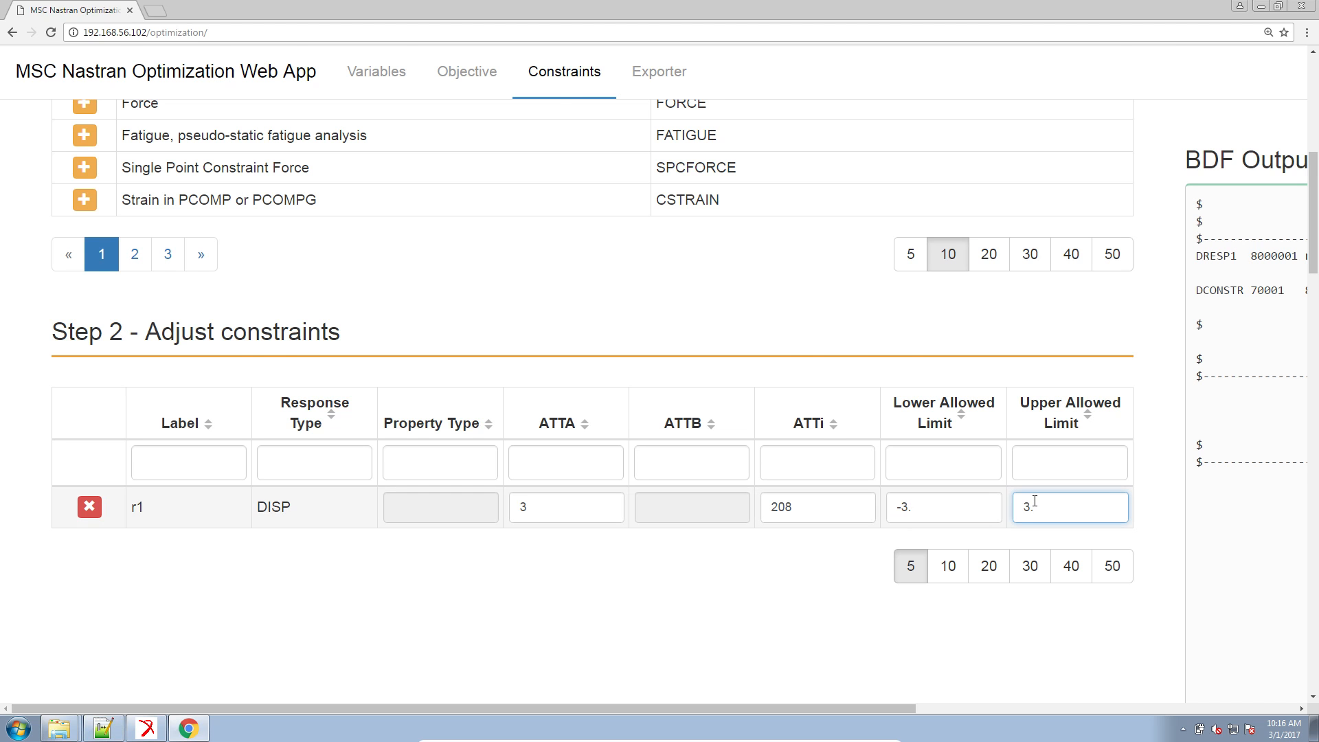
Examine the DRESP1 and DCONSTR entries for the displacement constraint in the BDF output
{"action": "key", "text": "ctrl+minus"}
{"action": "key", "text": "ctrl+minus"}
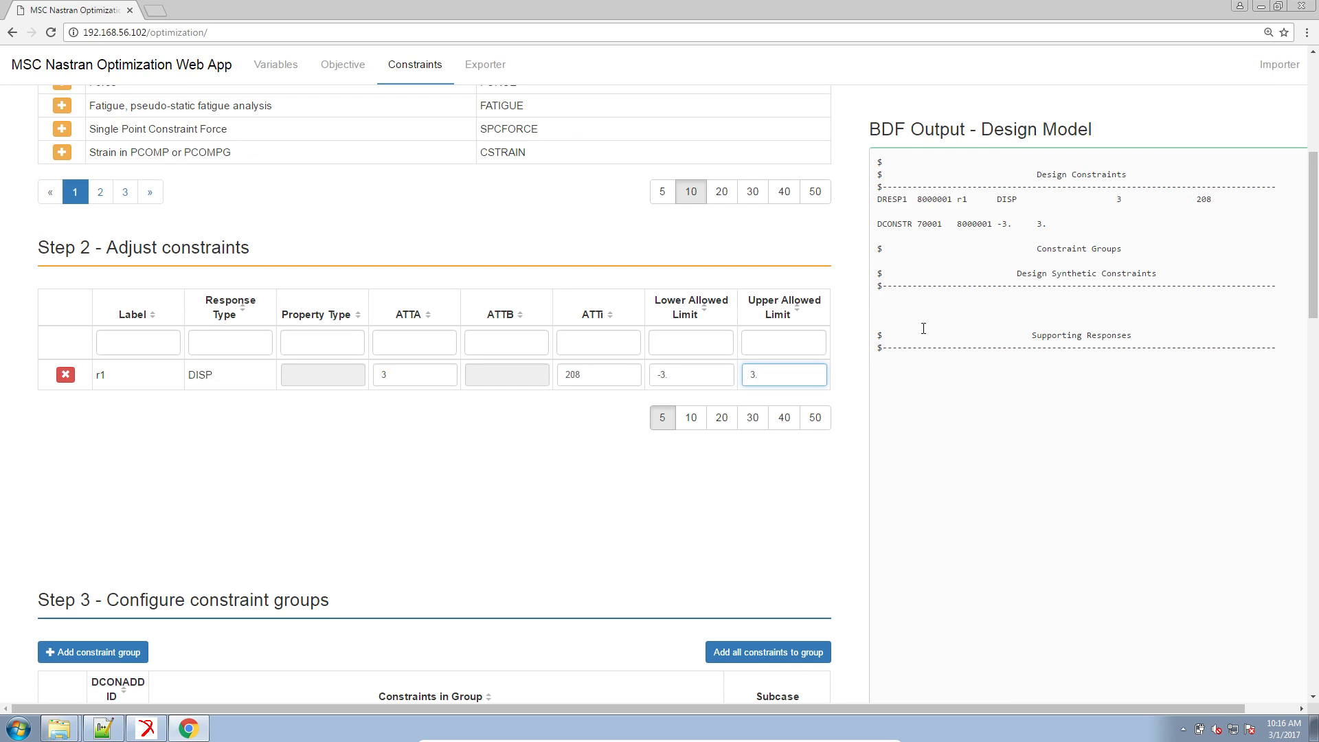
{"action": "key", "text": "ctrl+minus"}
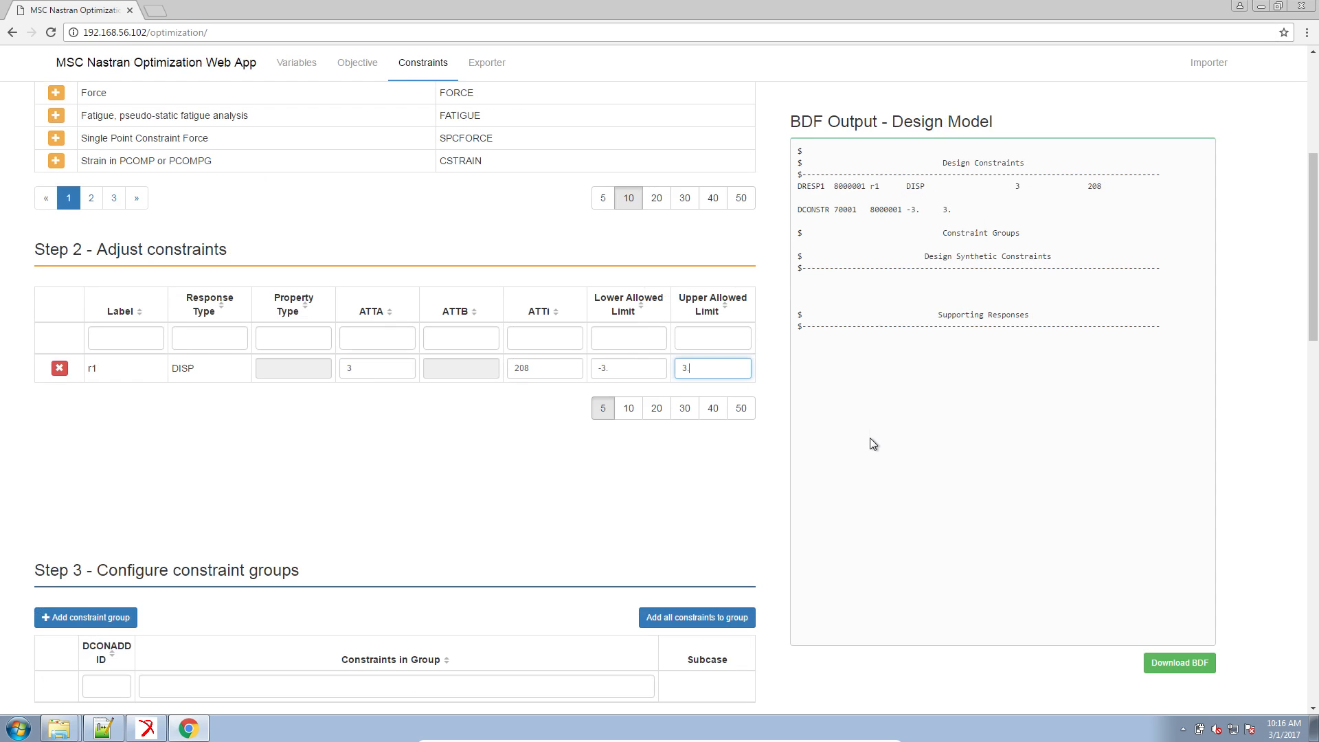
{"action": "scroll", "coordinate": [870, 426], "scroll_direction": "up", "scroll_amount": 2}
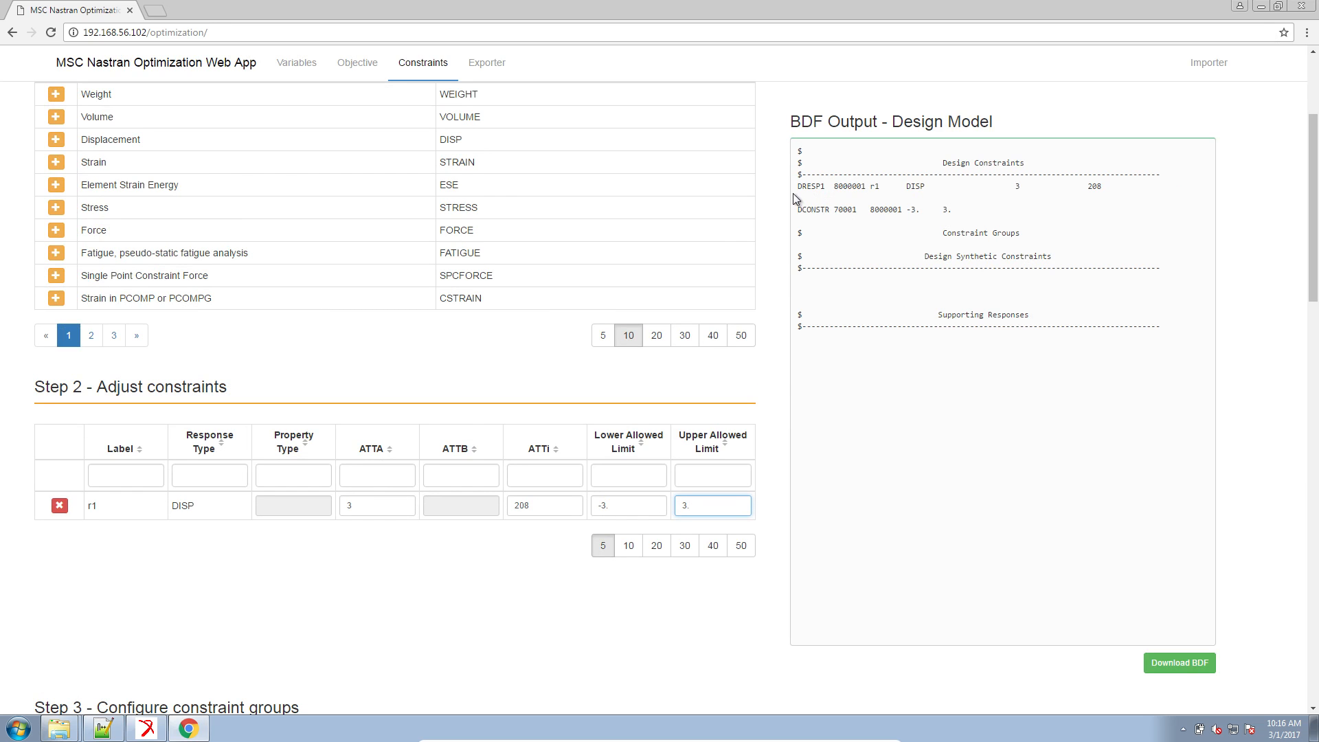
{"action": "left_click_drag", "start_coordinate": [797, 187], "coordinate": [959, 209]}
{"action": "left_click_drag", "start_coordinate": [798, 210], "coordinate": [833, 210]}
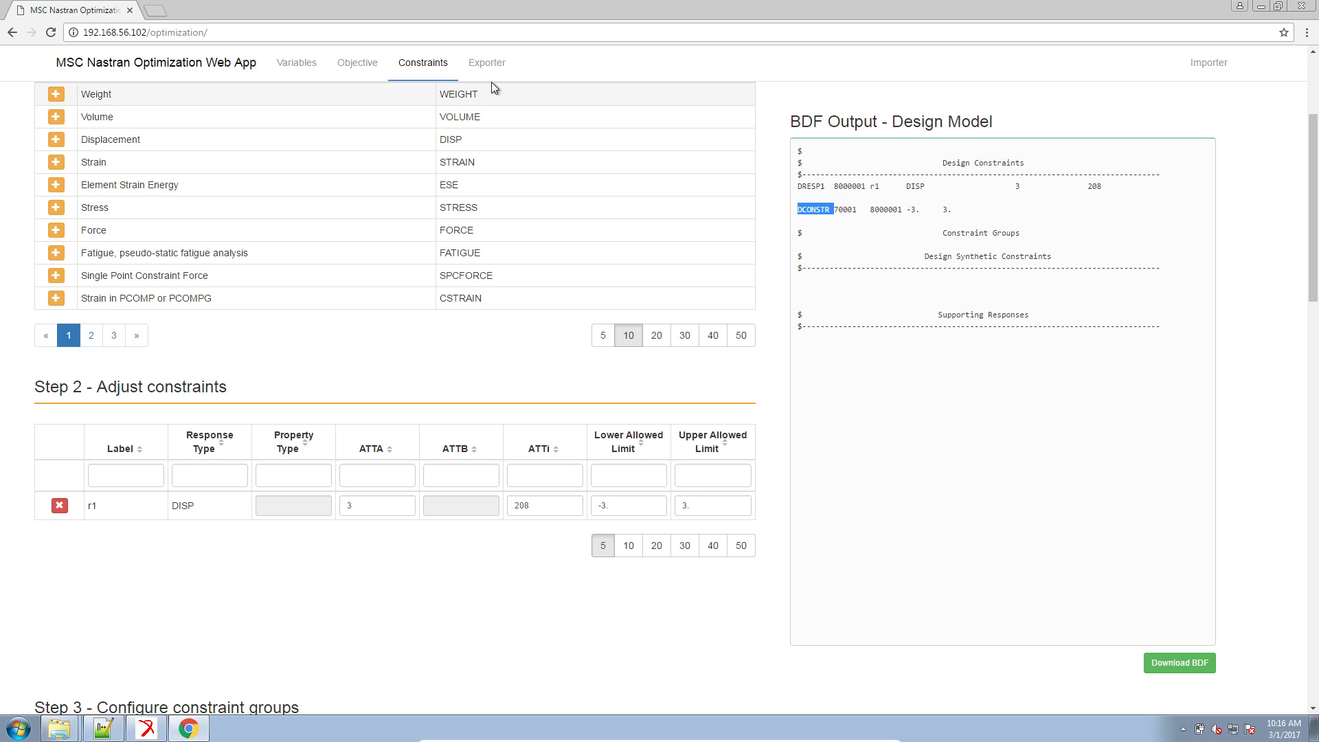
Review the design objective's DRESP1 entry in the BDF output and open the design variables output
{"action": "left_click", "coordinate": [366, 69]}
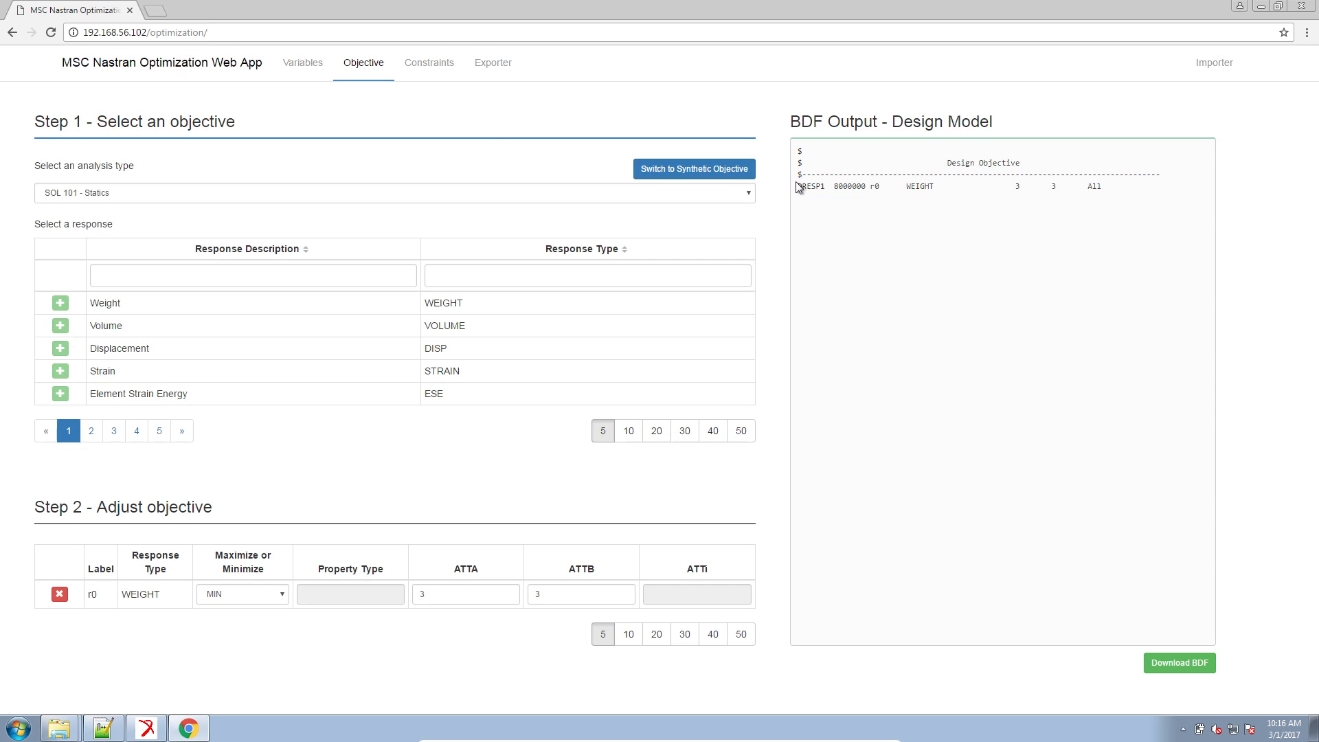
{"action": "left_click_drag", "start_coordinate": [796, 187], "coordinate": [823, 189]}
{"action": "left_click", "coordinate": [330, 77]}
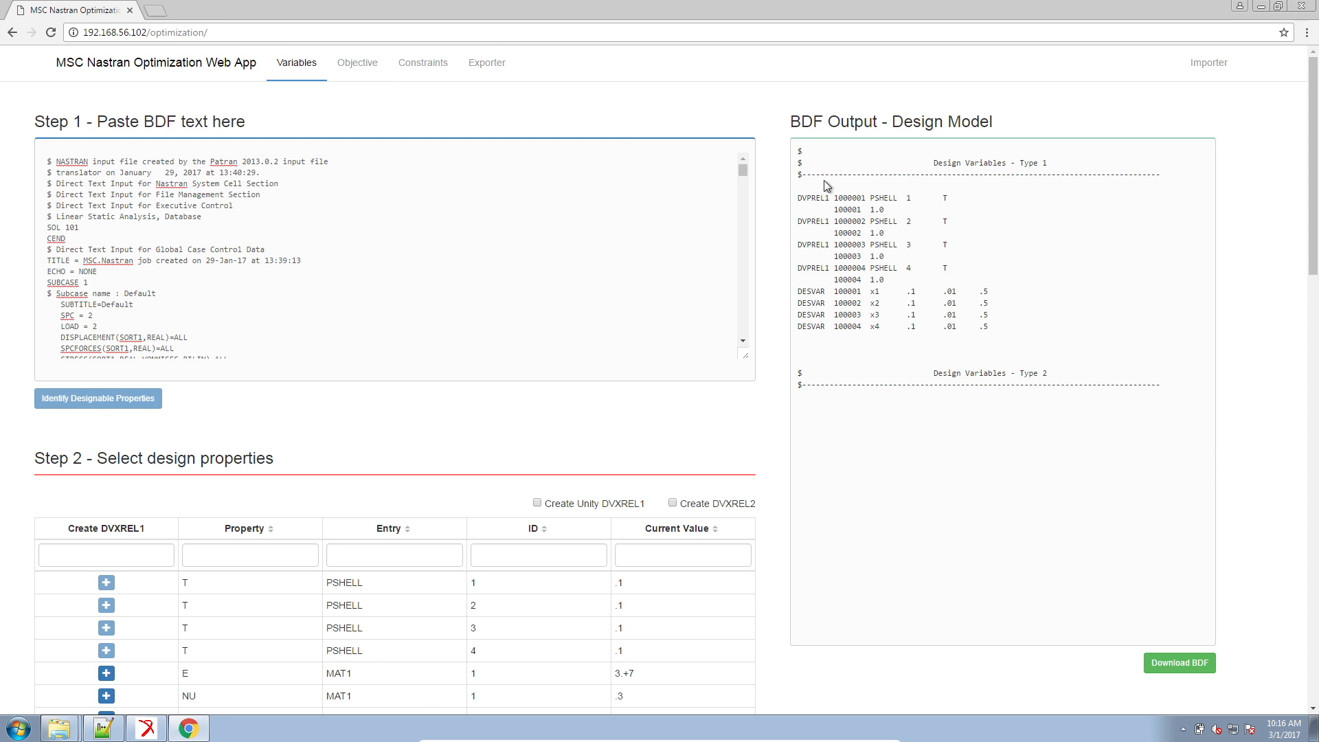
Review the DVPREL1 and DESVAR entries in the BDF output alongside the design variables x1 to x4
{"action": "left_click_drag", "start_coordinate": [798, 199], "coordinate": [830, 198]}
{"action": "left_click_drag", "start_coordinate": [799, 292], "coordinate": [826, 291]}
{"action": "scroll", "coordinate": [764, 401], "scroll_direction": "down", "scroll_amount": 3}
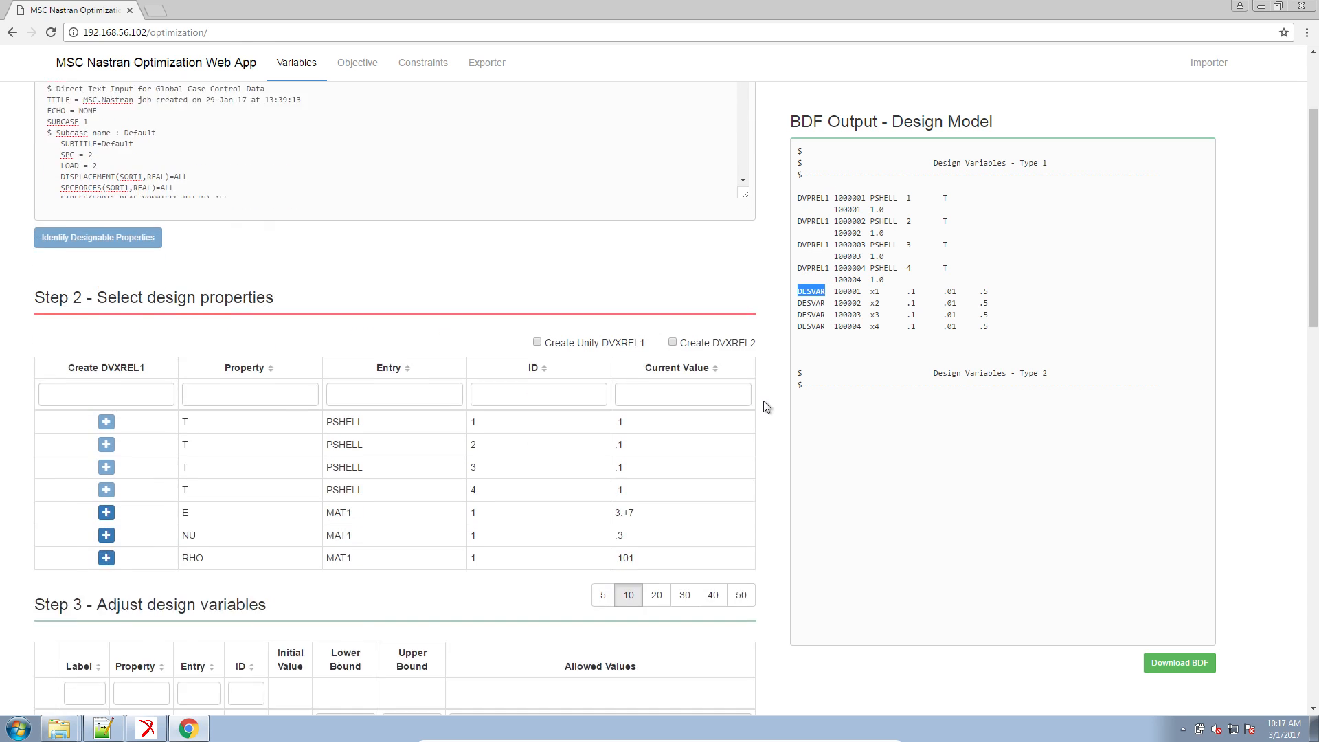
{"action": "scroll", "coordinate": [764, 401], "scroll_direction": "down", "scroll_amount": 2}
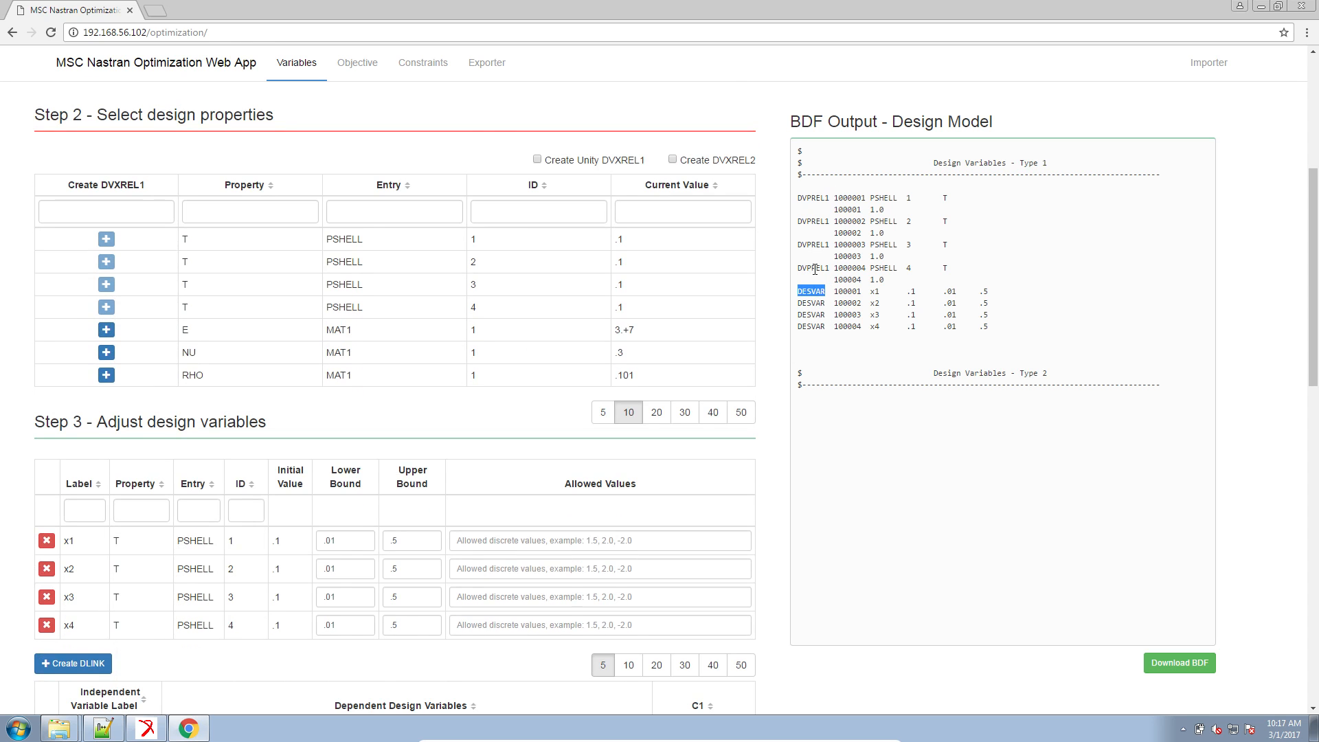
Return to the constraints, inspect the four-region plate model in Patran, and switch back to the Chrome web app
{"action": "left_click", "coordinate": [411, 71]}
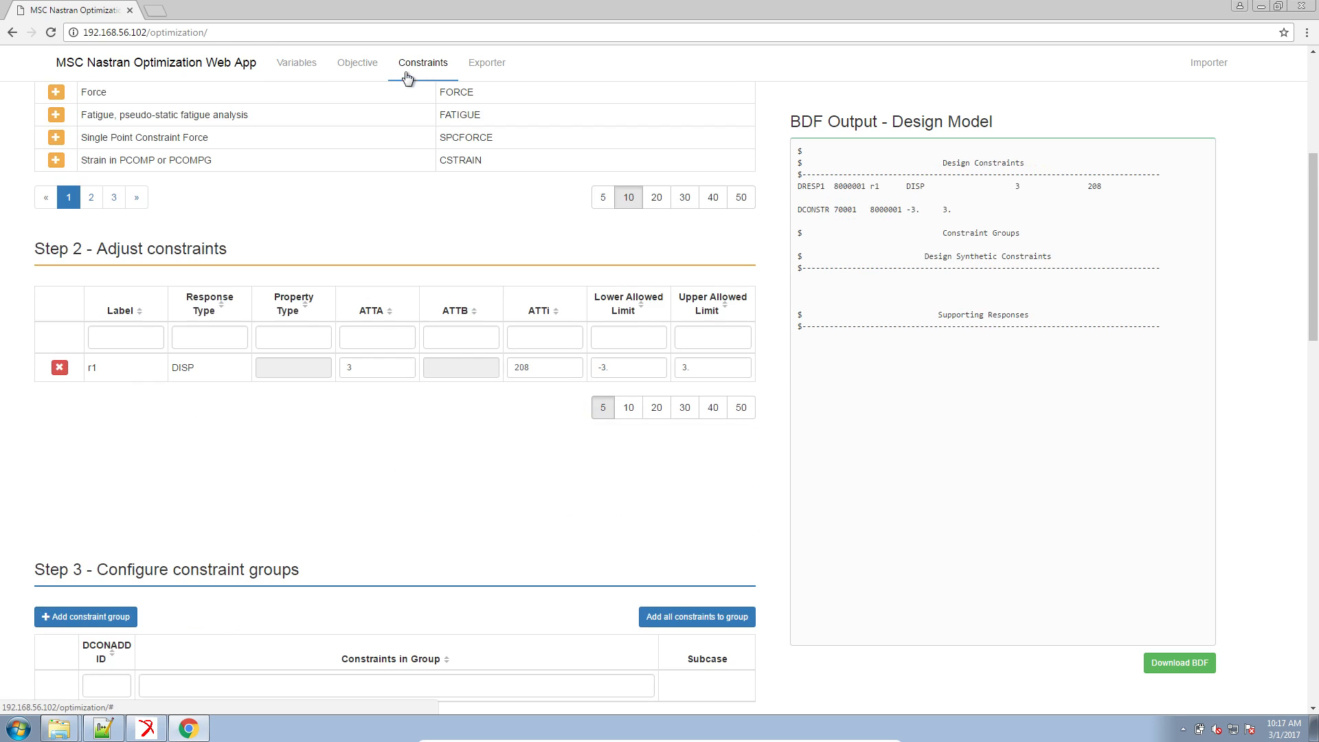
{"action": "scroll", "coordinate": [372, 459], "scroll_direction": "up", "scroll_amount": 2}
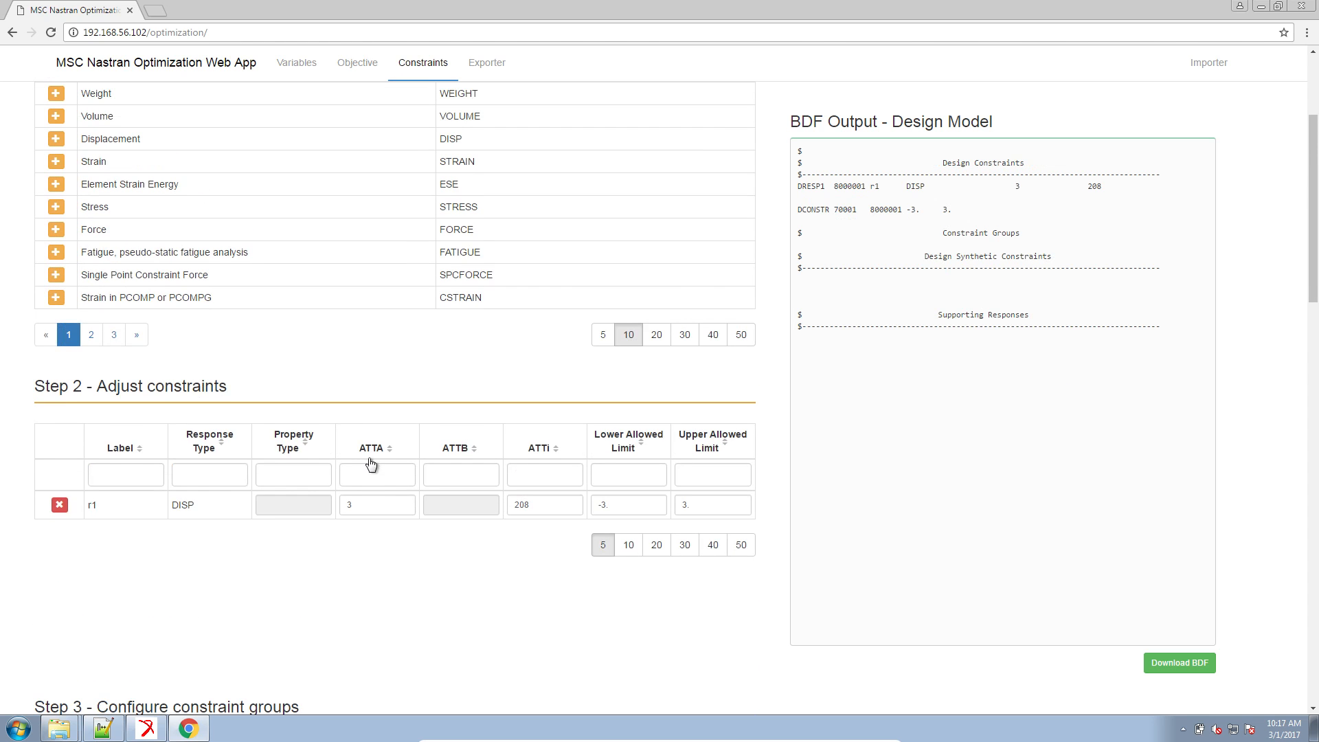
{"action": "left_click", "coordinate": [146, 727]}
{"action": "left_click_drag", "start_coordinate": [443, 532], "coordinate": [426, 555]}
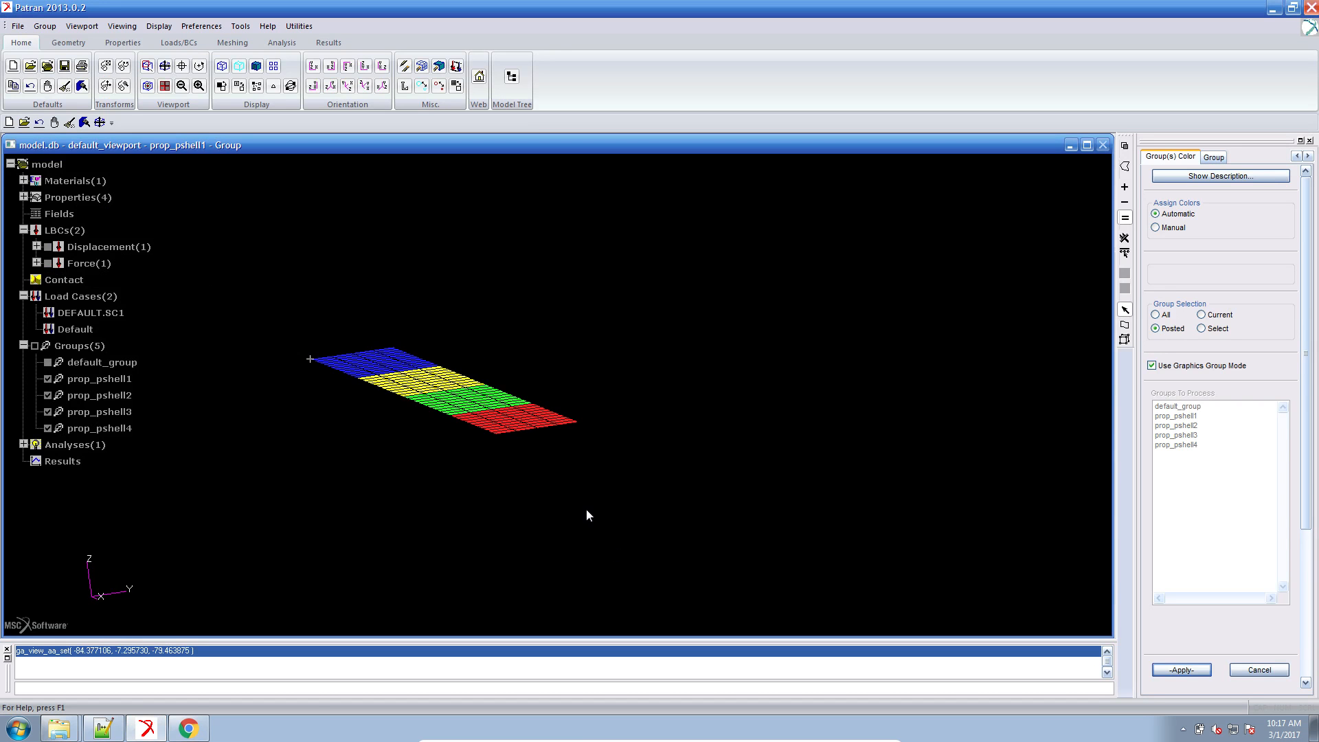
{"action": "mouse_move", "coordinate": [196, 725]}
{"action": "left_click", "coordinate": [209, 696]}
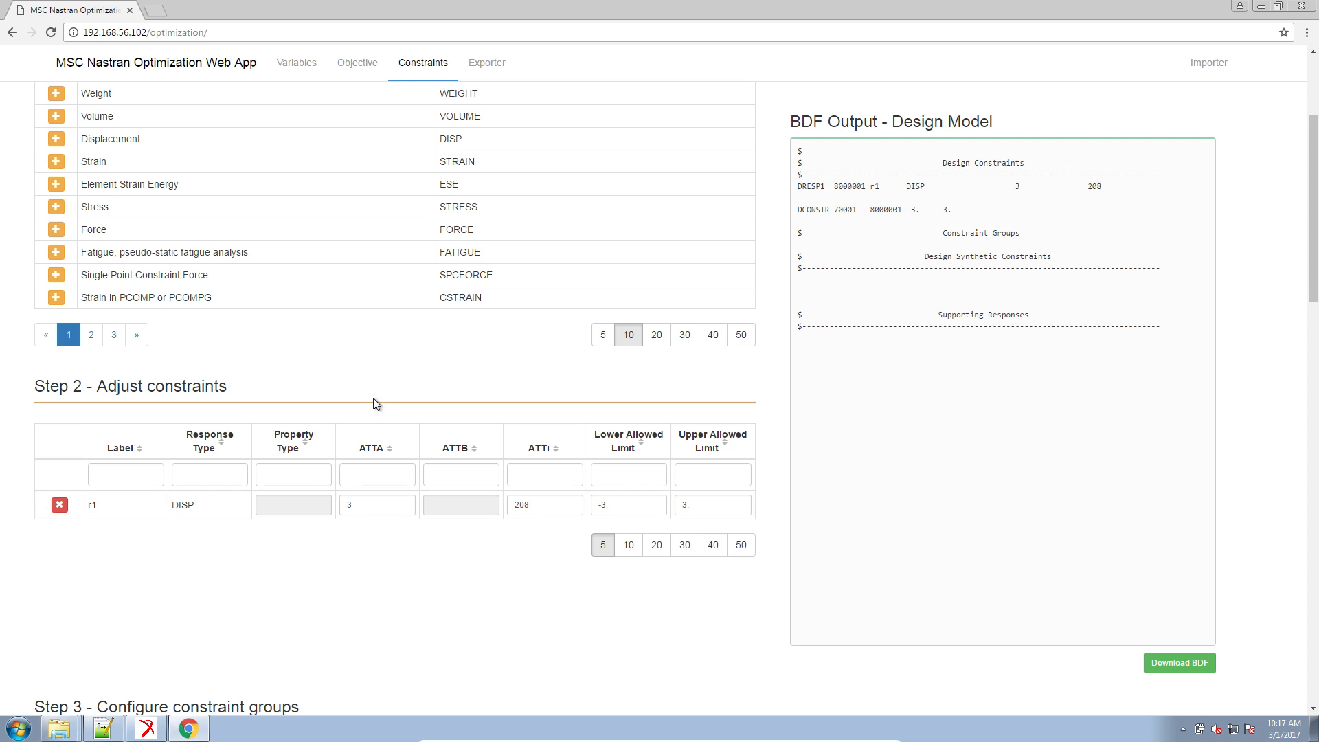
Add a Stress response as a second constraint and set r2's property type to PSHELL
{"action": "scroll", "coordinate": [373, 402], "scroll_direction": "up", "scroll_amount": 2}
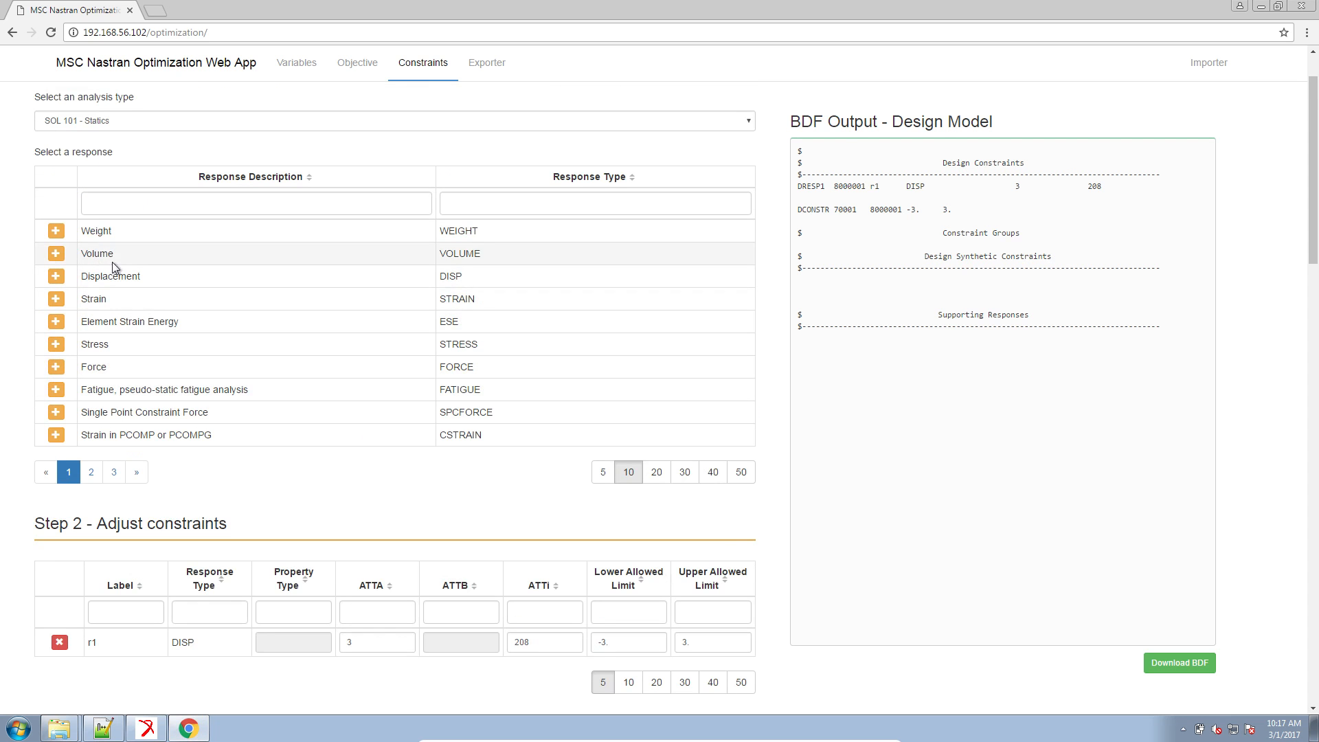
{"action": "scroll", "coordinate": [103, 412], "scroll_direction": "up", "scroll_amount": 1}
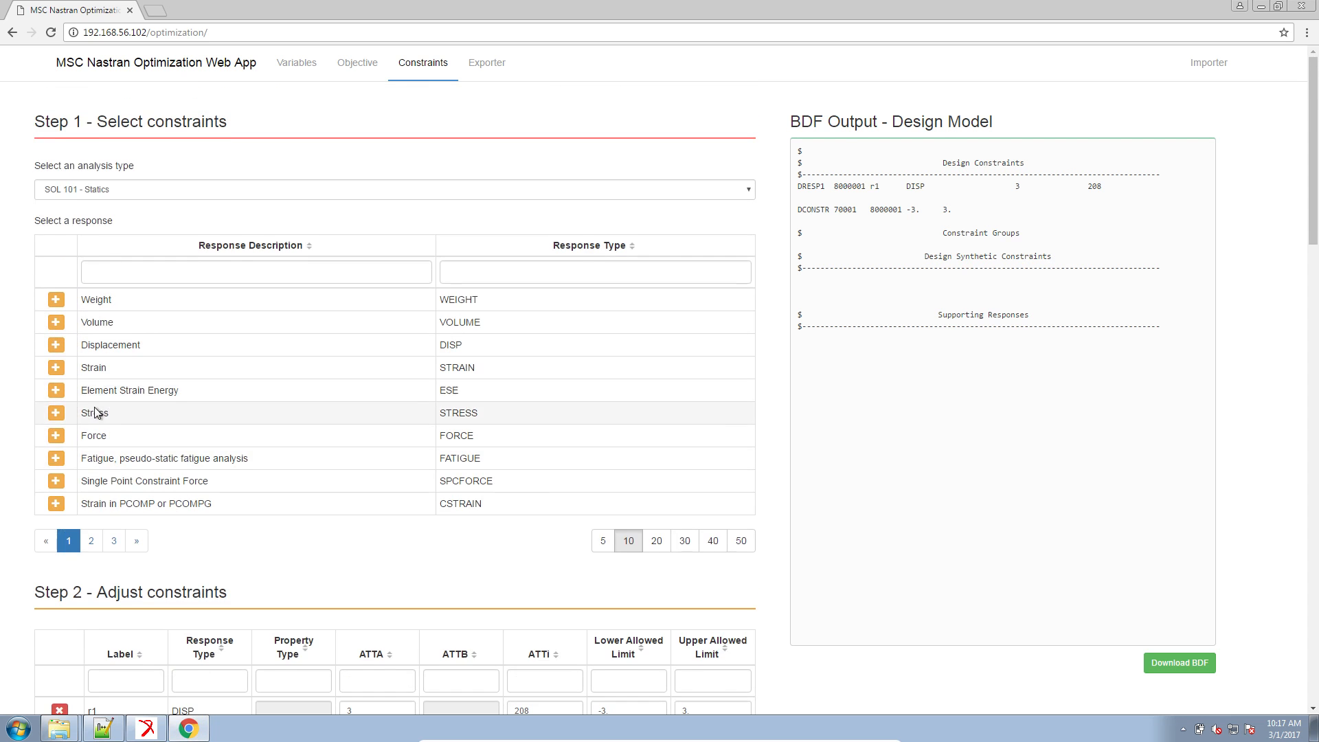
{"action": "scroll", "coordinate": [96, 412], "scroll_direction": "down", "scroll_amount": 2}
{"action": "left_click", "coordinate": [58, 278]}
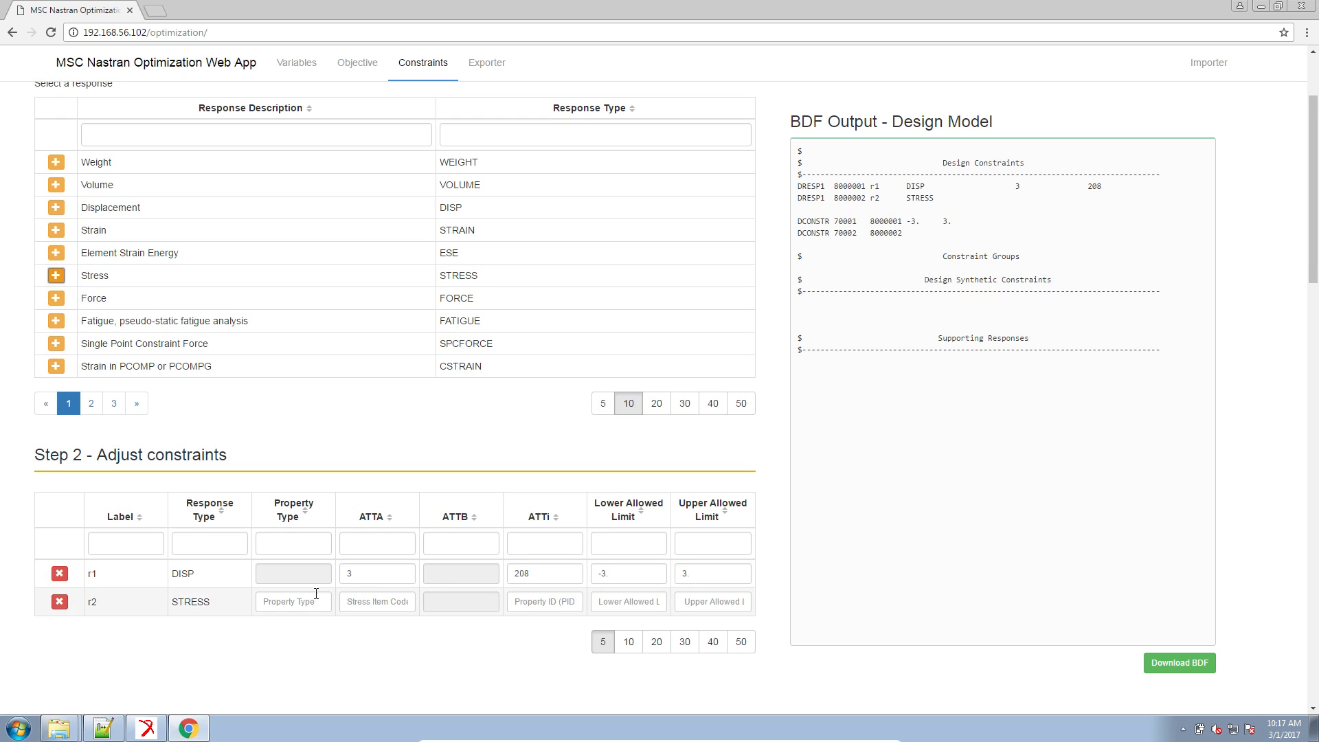
{"action": "left_click", "coordinate": [276, 595]}
{"action": "type", "text": "PSHELL"}
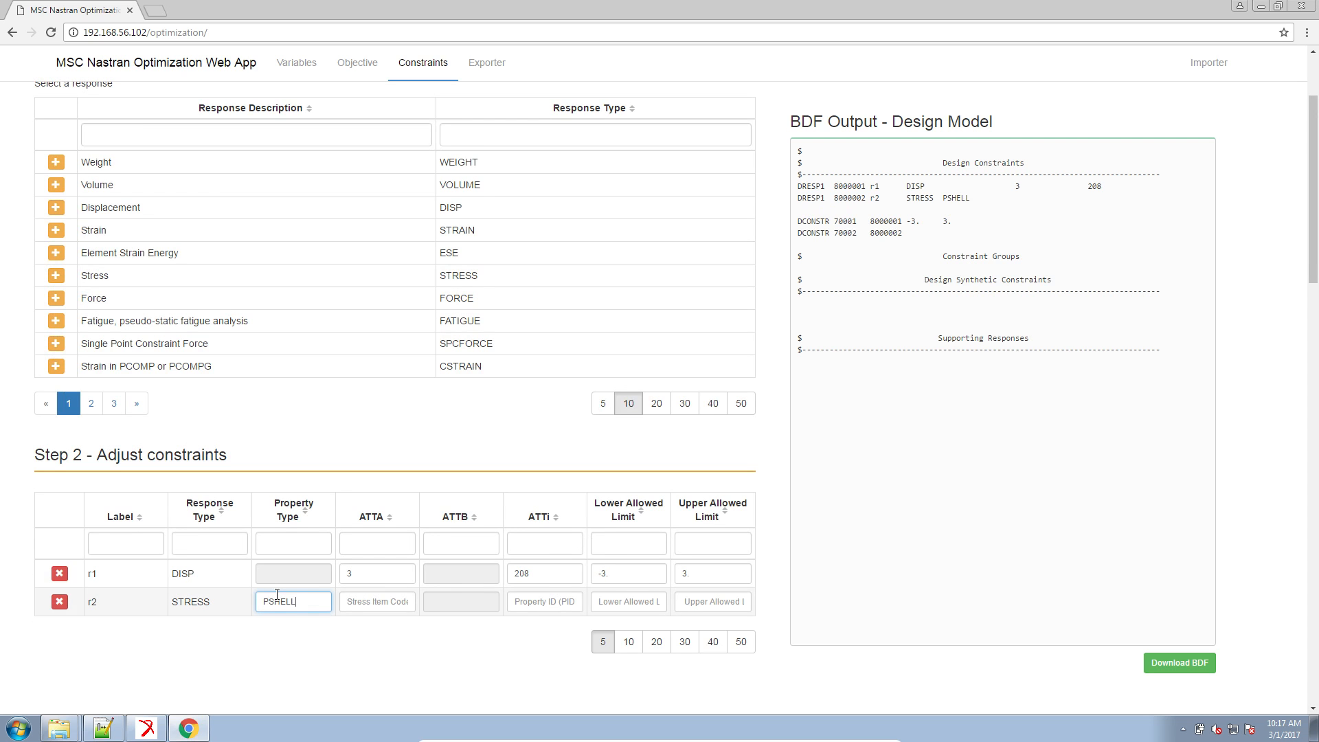
Look up the PSHELL property IDs for r2 by finding all PSHELL entries in model.bdf in Notepad++, then view the model in Patran
{"action": "left_click", "coordinate": [524, 608]}
{"action": "left_click", "coordinate": [144, 729]}
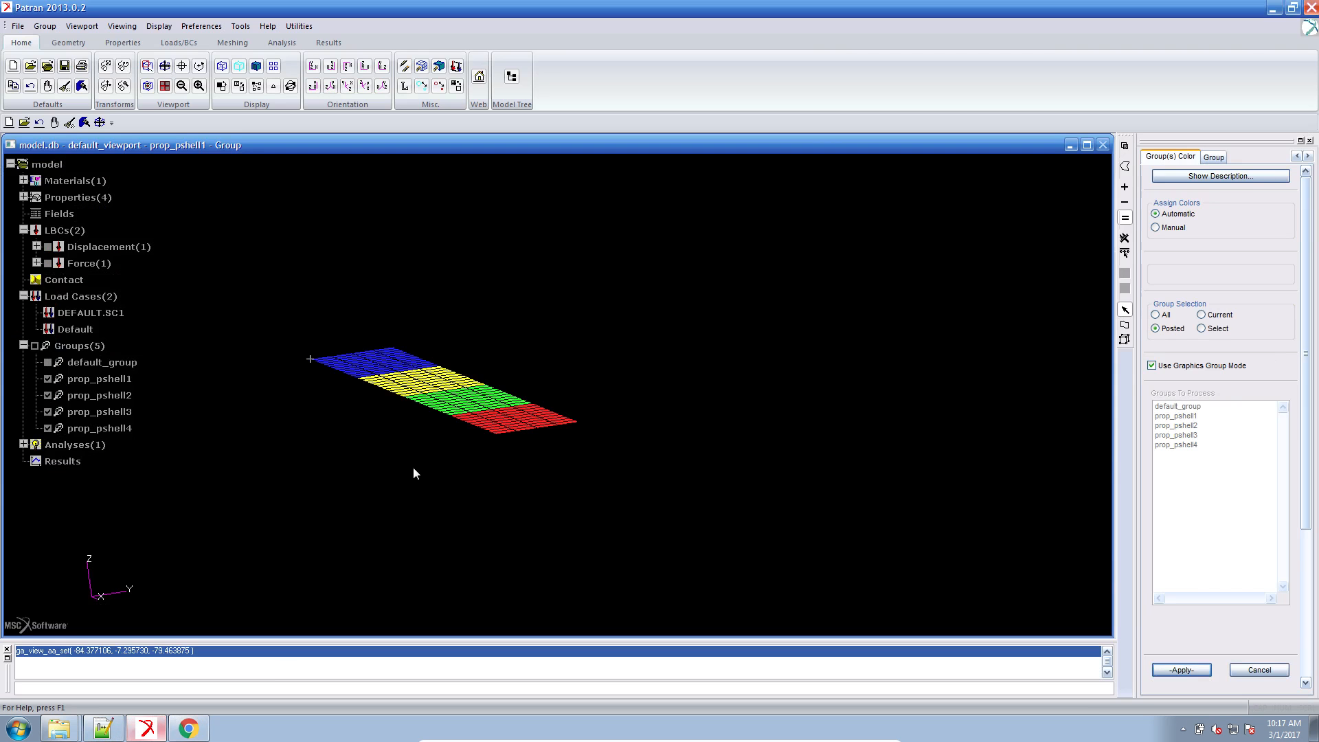
{"action": "left_click", "coordinate": [23, 198]}
{"action": "left_click", "coordinate": [103, 728]}
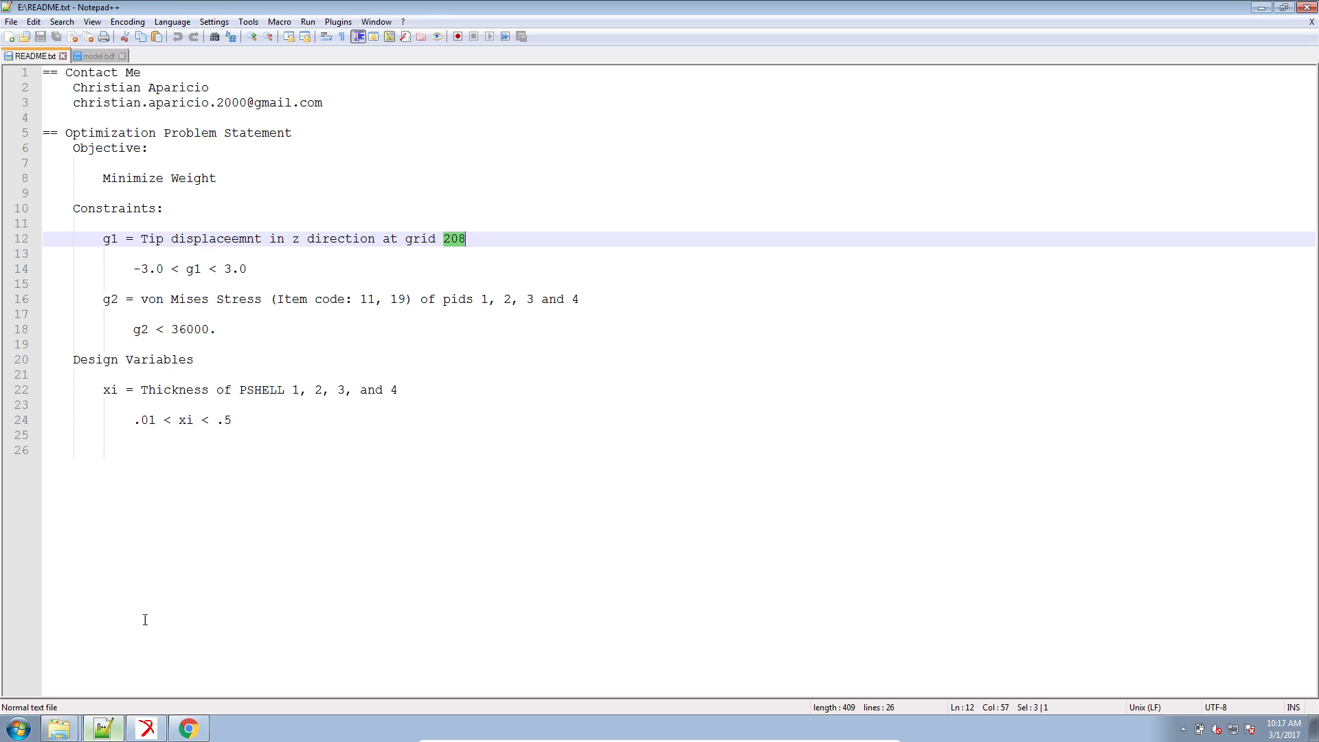
{"action": "left_click", "coordinate": [96, 56]}
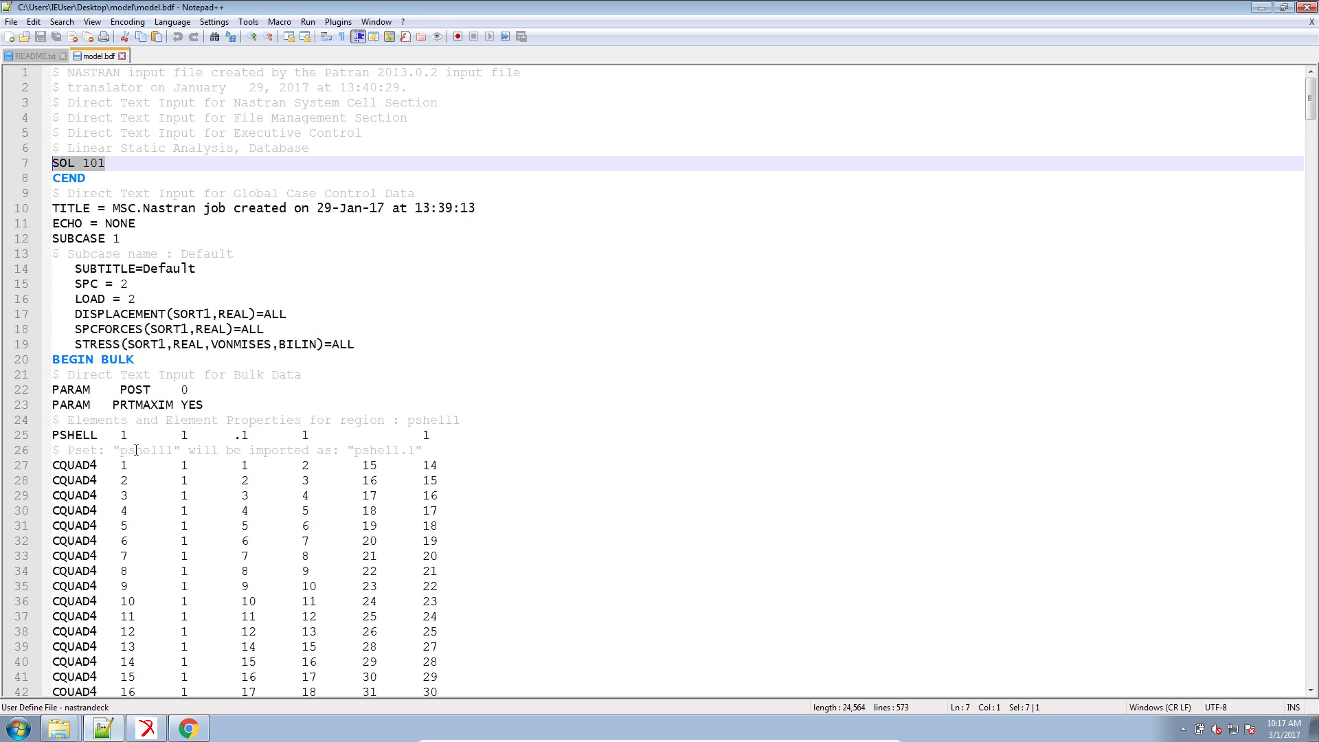
{"action": "left_click_drag", "start_coordinate": [106, 436], "coordinate": [55, 445]}
{"action": "key", "text": "ctrl+f"}
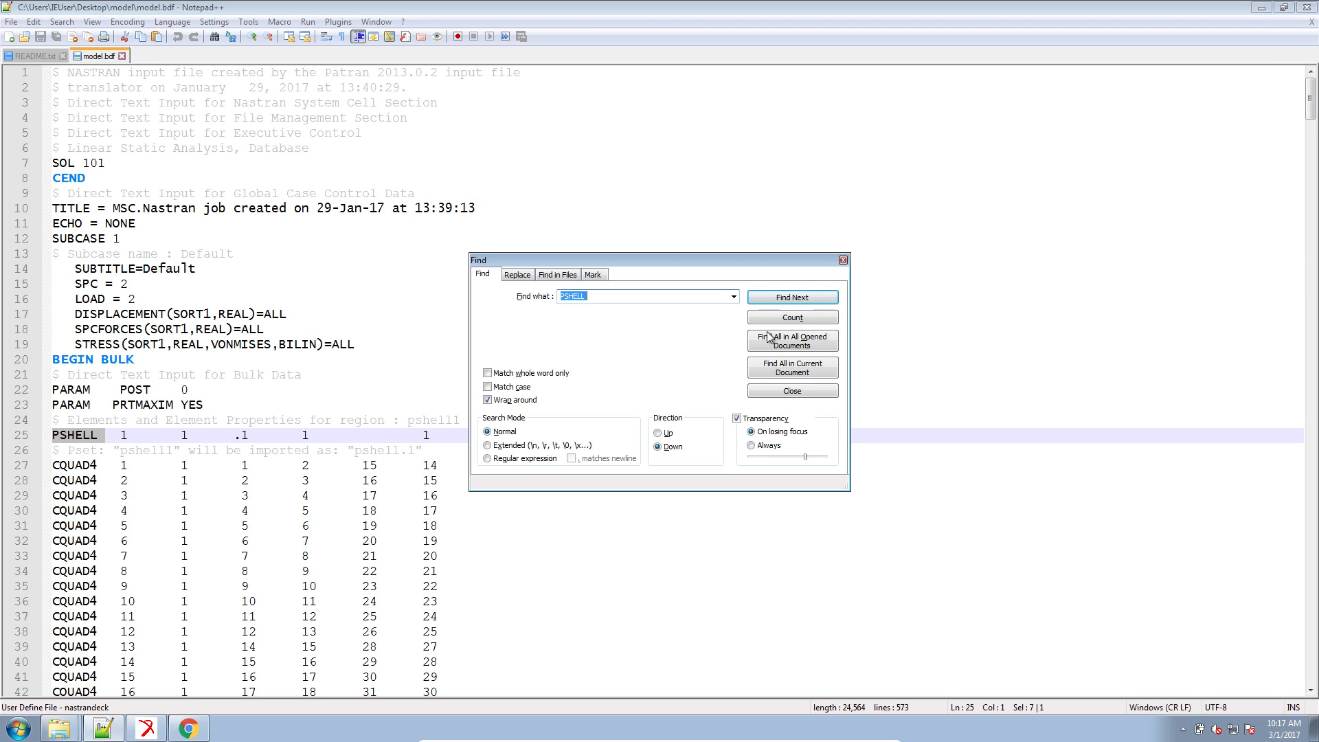
{"action": "left_click", "coordinate": [780, 365]}
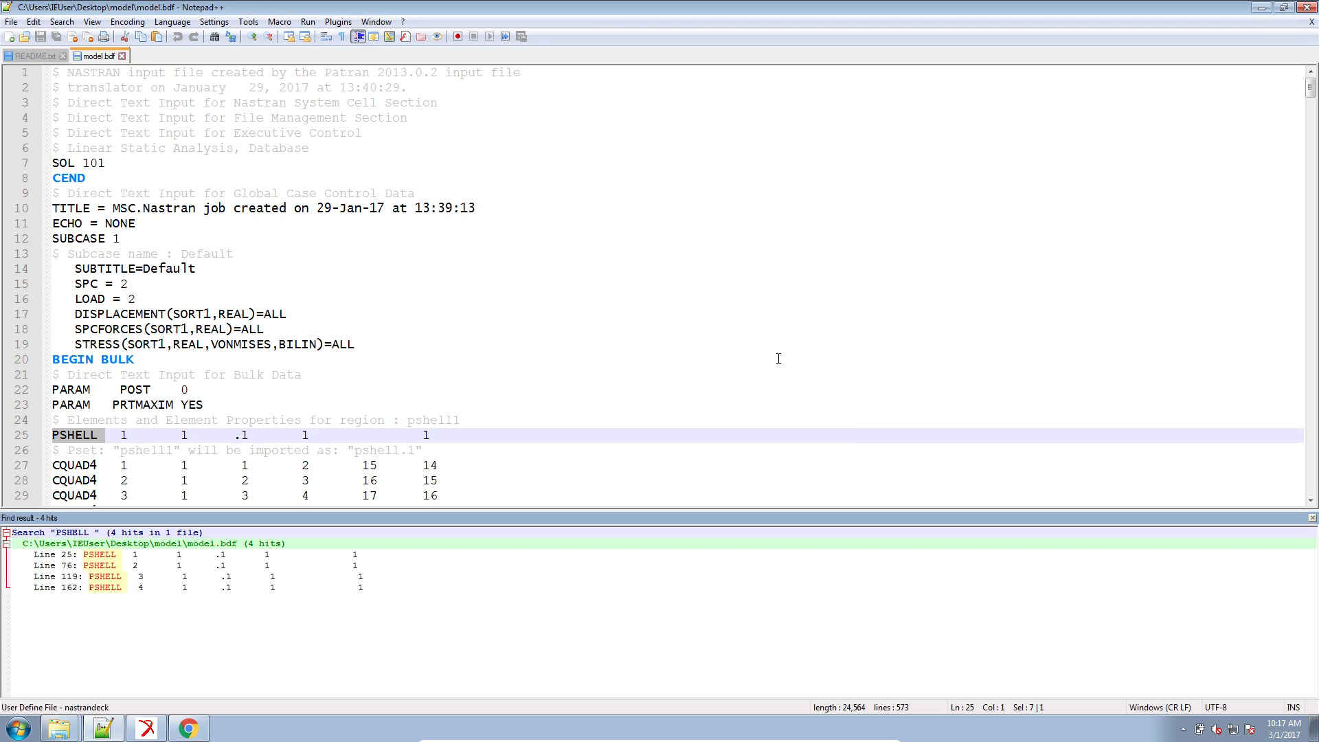
{"action": "left_click_drag", "start_coordinate": [391, 598], "coordinate": [18, 558]}
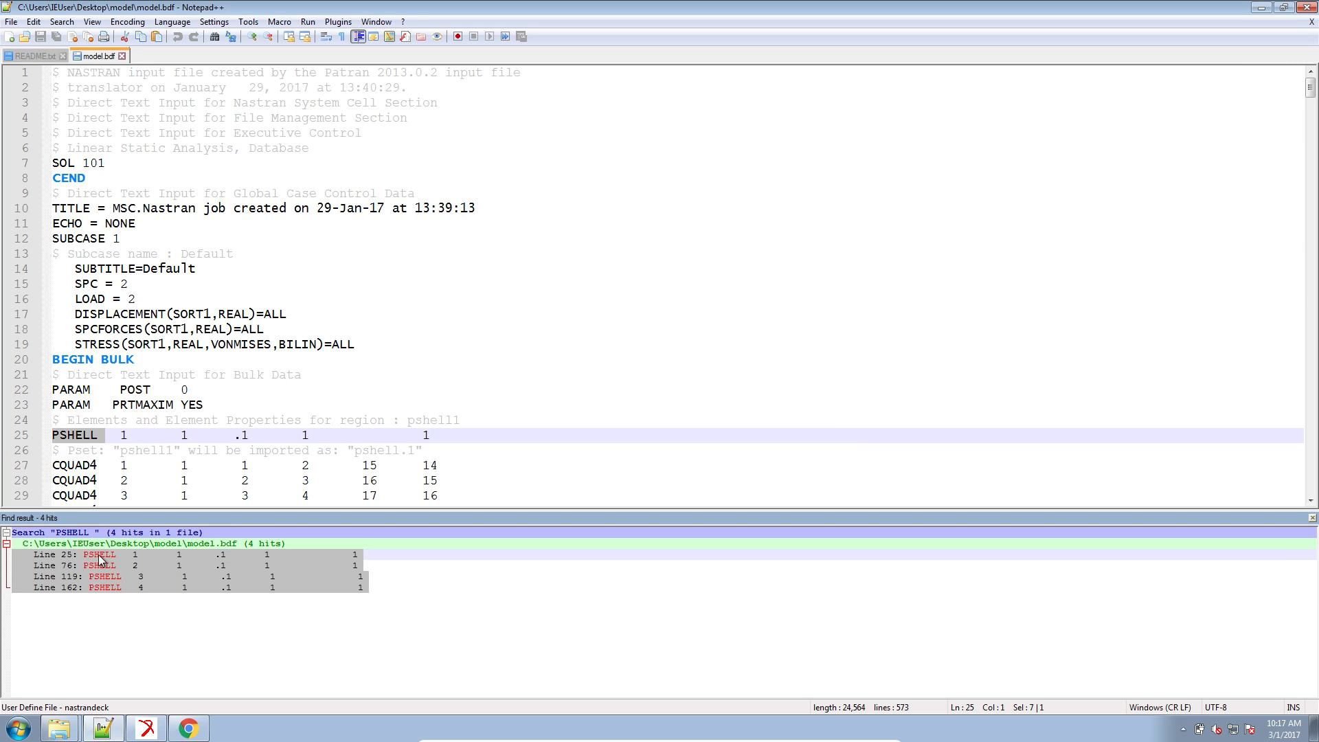
{"action": "left_click", "coordinate": [131, 734]}
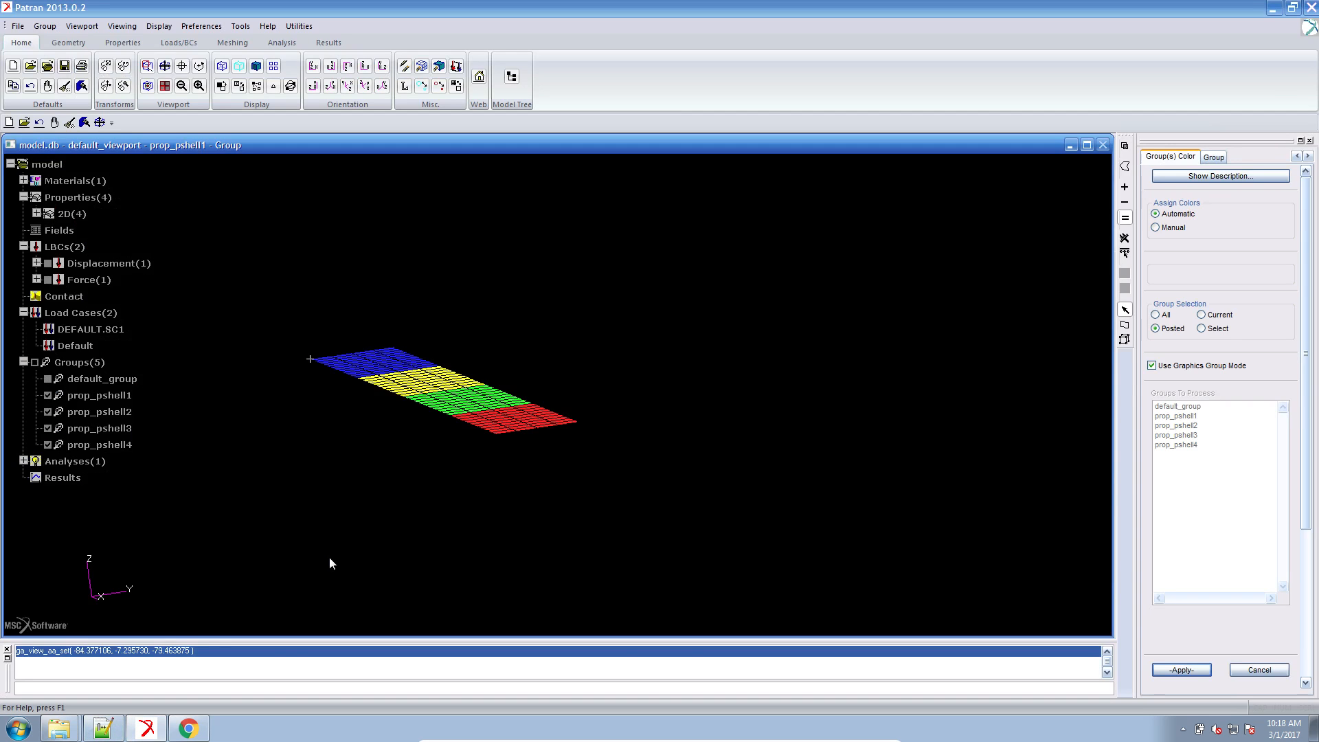
Back in the Chrome web app, set r2's property IDs to 1, 2, 3, 4
{"action": "left_click", "coordinate": [188, 728]}
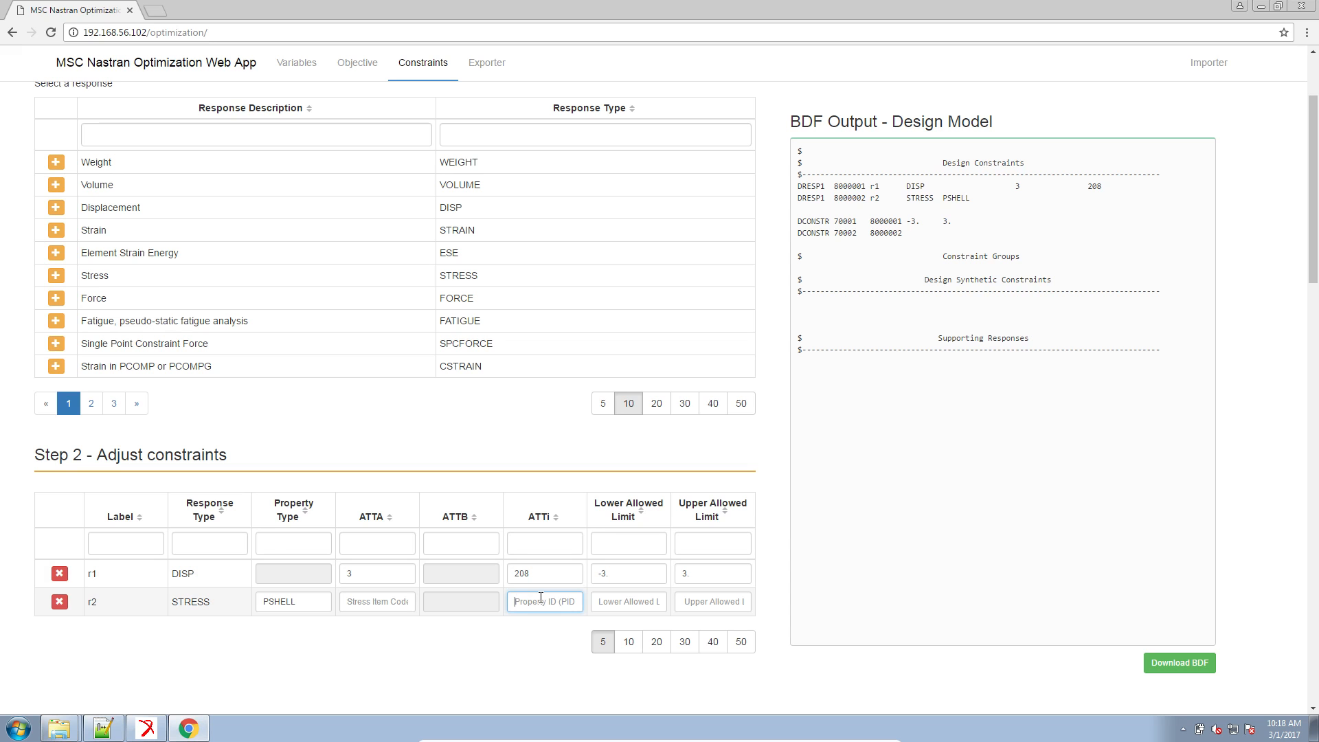
{"action": "type", "text": "1, 2, 3"}
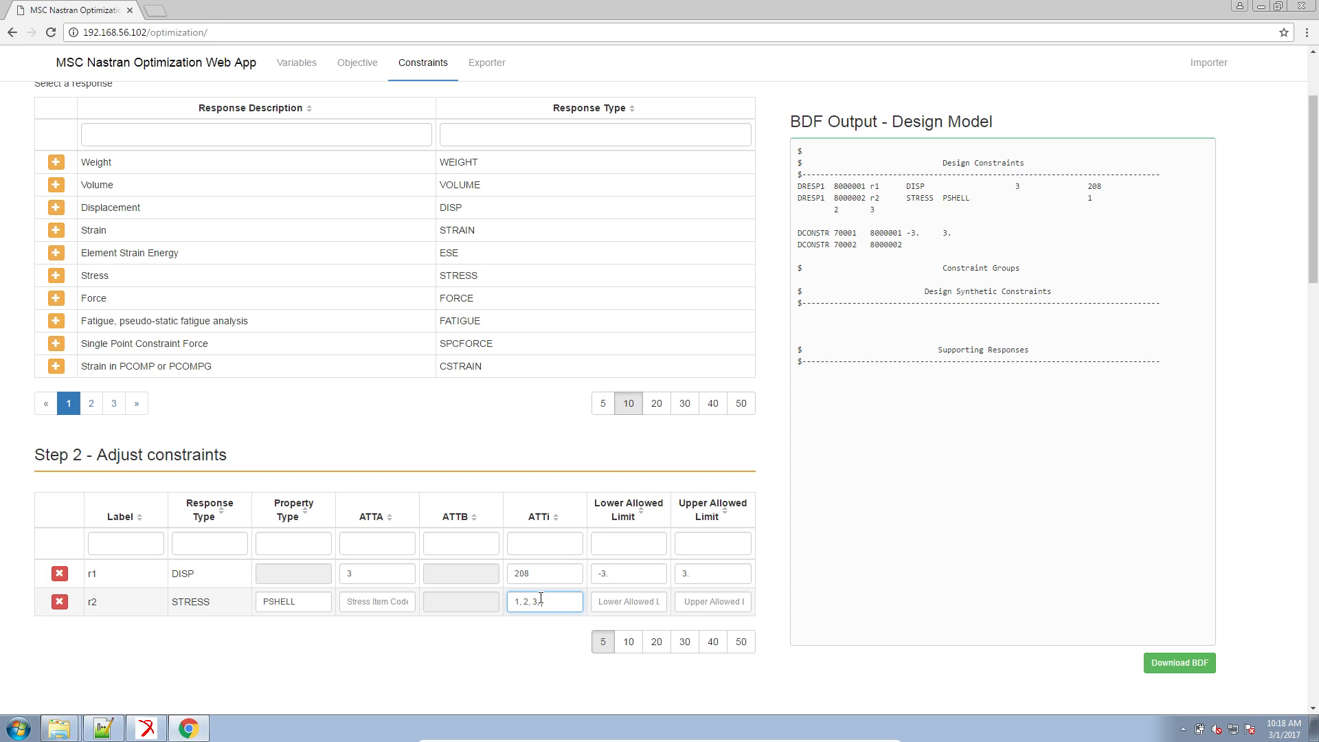
{"action": "type", "text": ", 4"}
Check the g2 limit in README.txt and, in the Chrome web app, set r2's upper allowed limit to 36000
{"action": "left_click", "coordinate": [678, 603]}
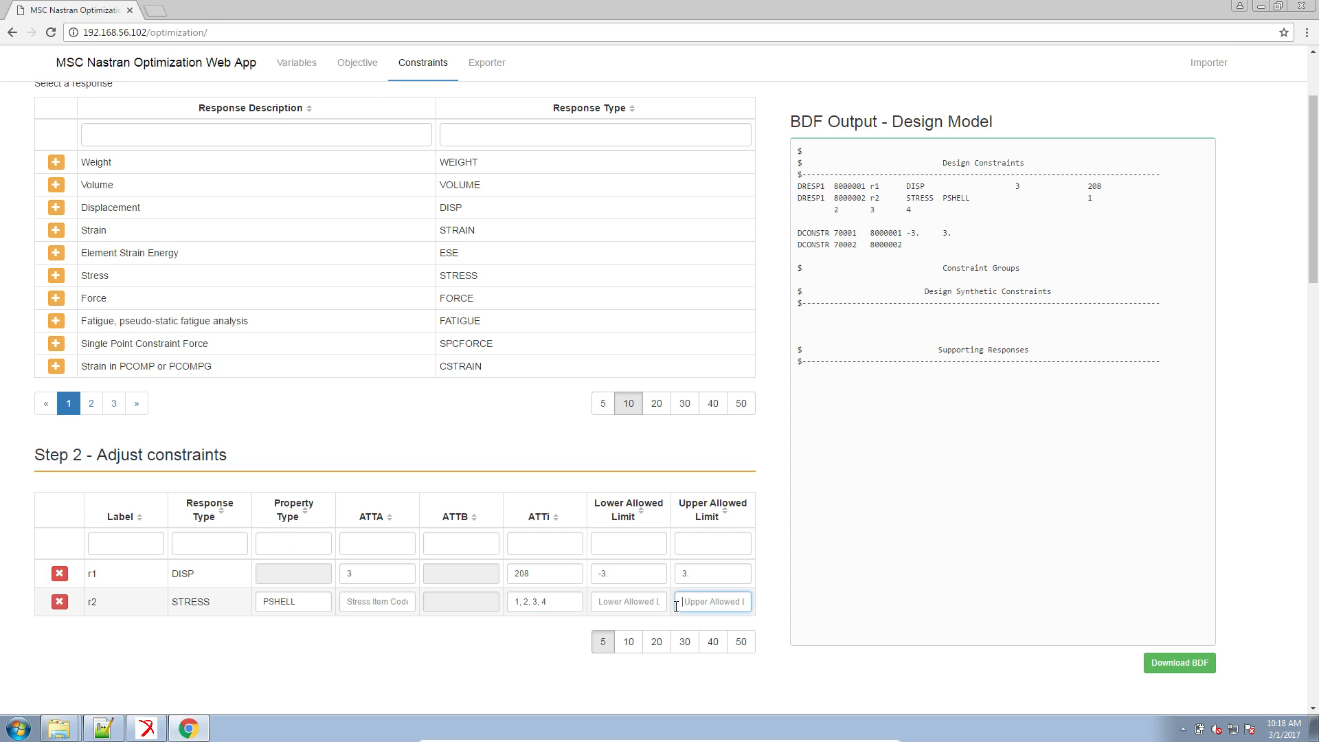
{"action": "left_click", "coordinate": [110, 727]}
{"action": "left_click", "coordinate": [33, 56]}
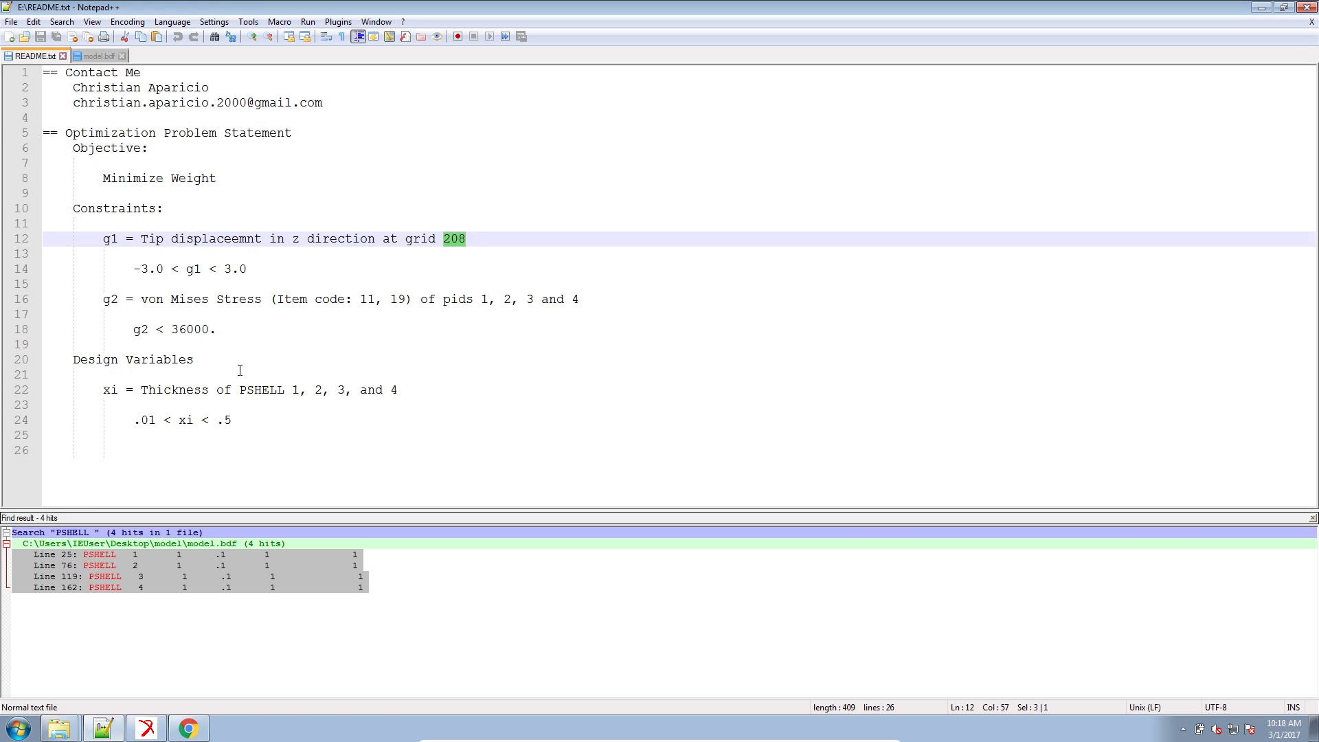
{"action": "left_click", "coordinate": [111, 730]}
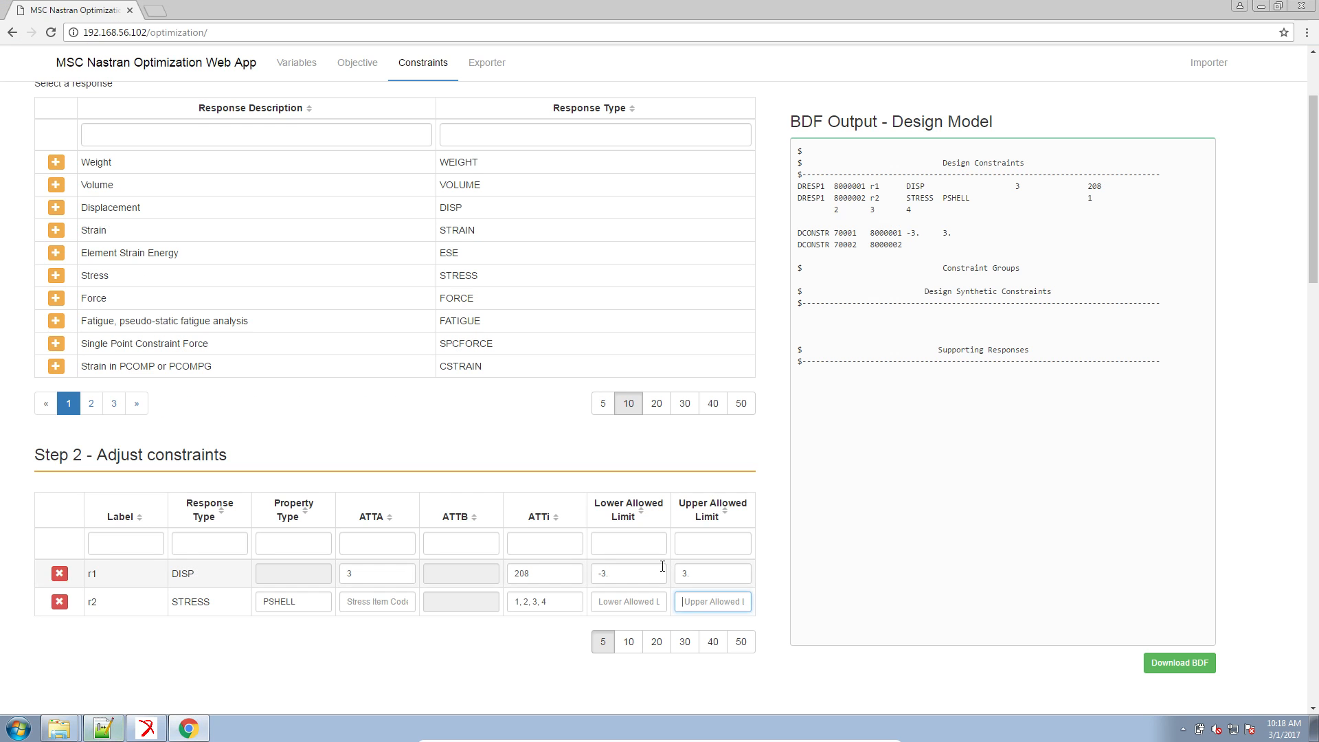
{"action": "type", "text": "36000."}
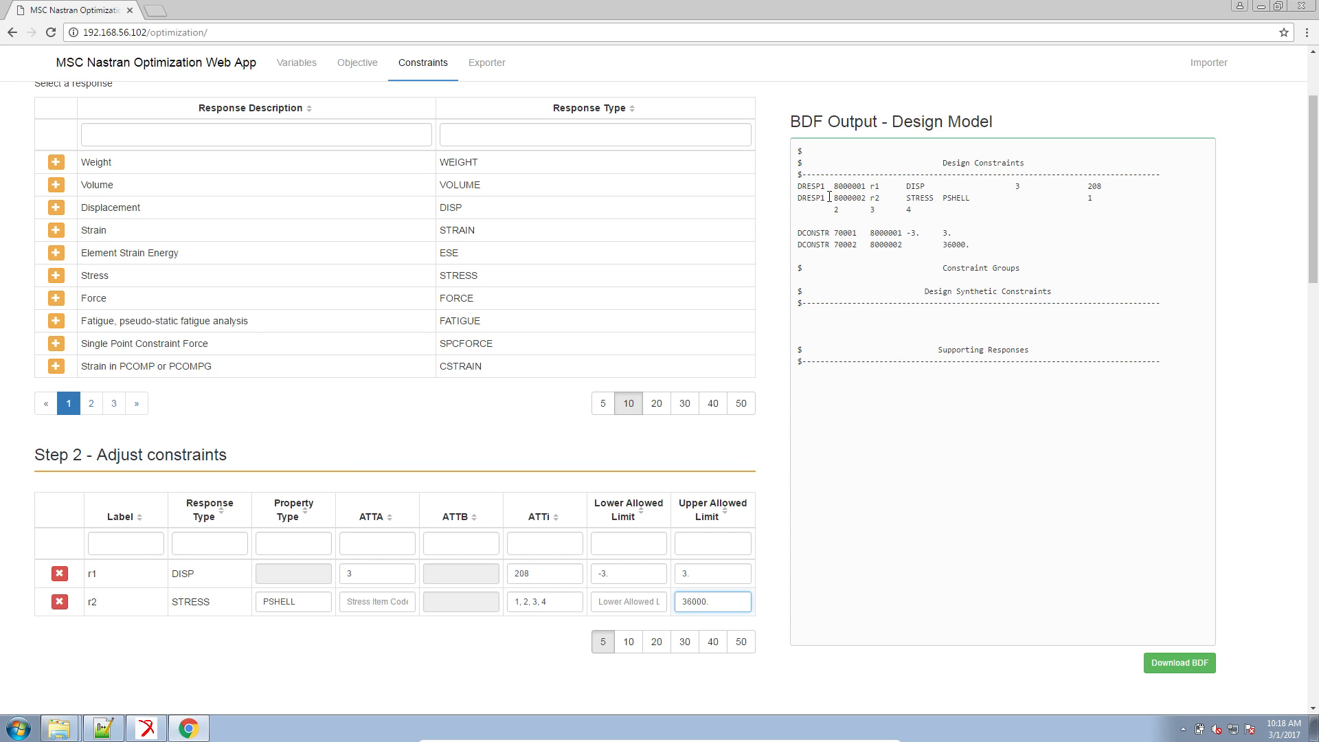
{"action": "left_click_drag", "start_coordinate": [826, 198], "coordinate": [798, 200]}
{"action": "left_click_drag", "start_coordinate": [798, 245], "coordinate": [832, 244]}
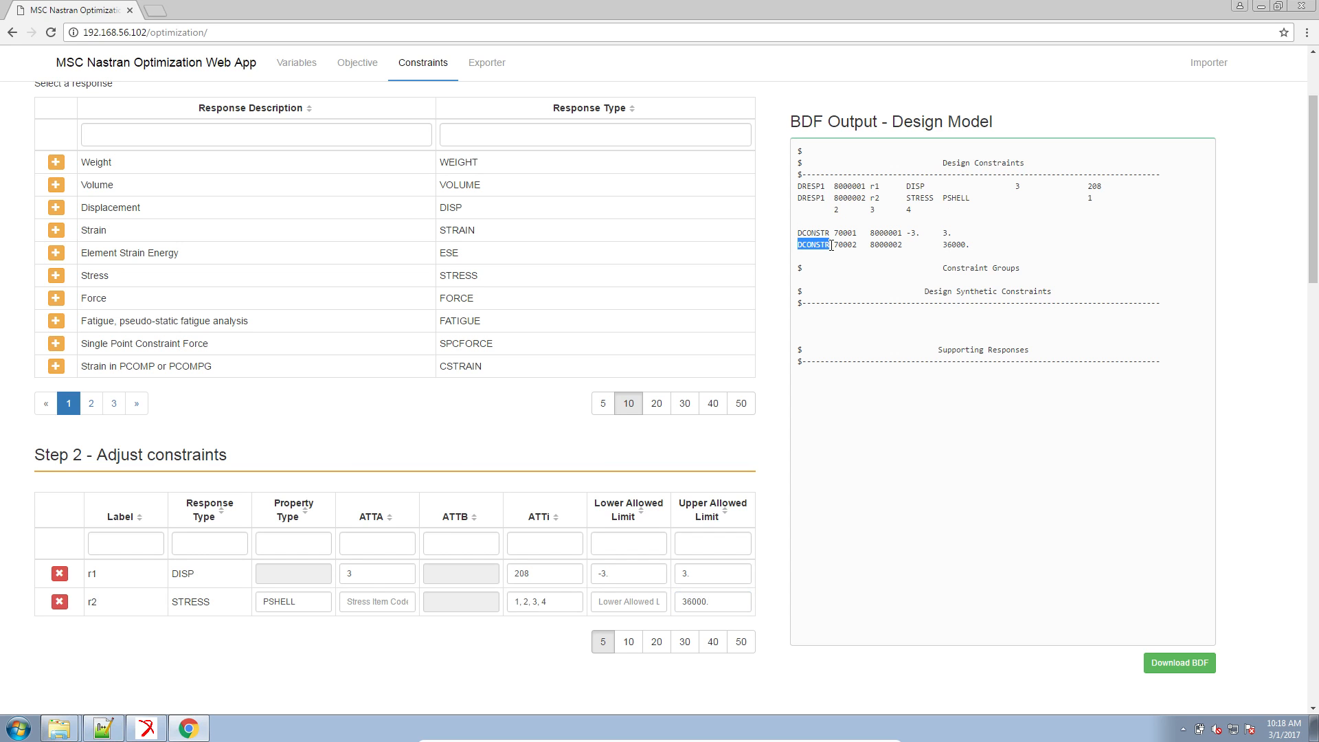
For r2's missing stress item code, switch to the Quick Reference Guide PDF and search it for "item cod"
{"action": "left_click", "coordinate": [375, 605]}
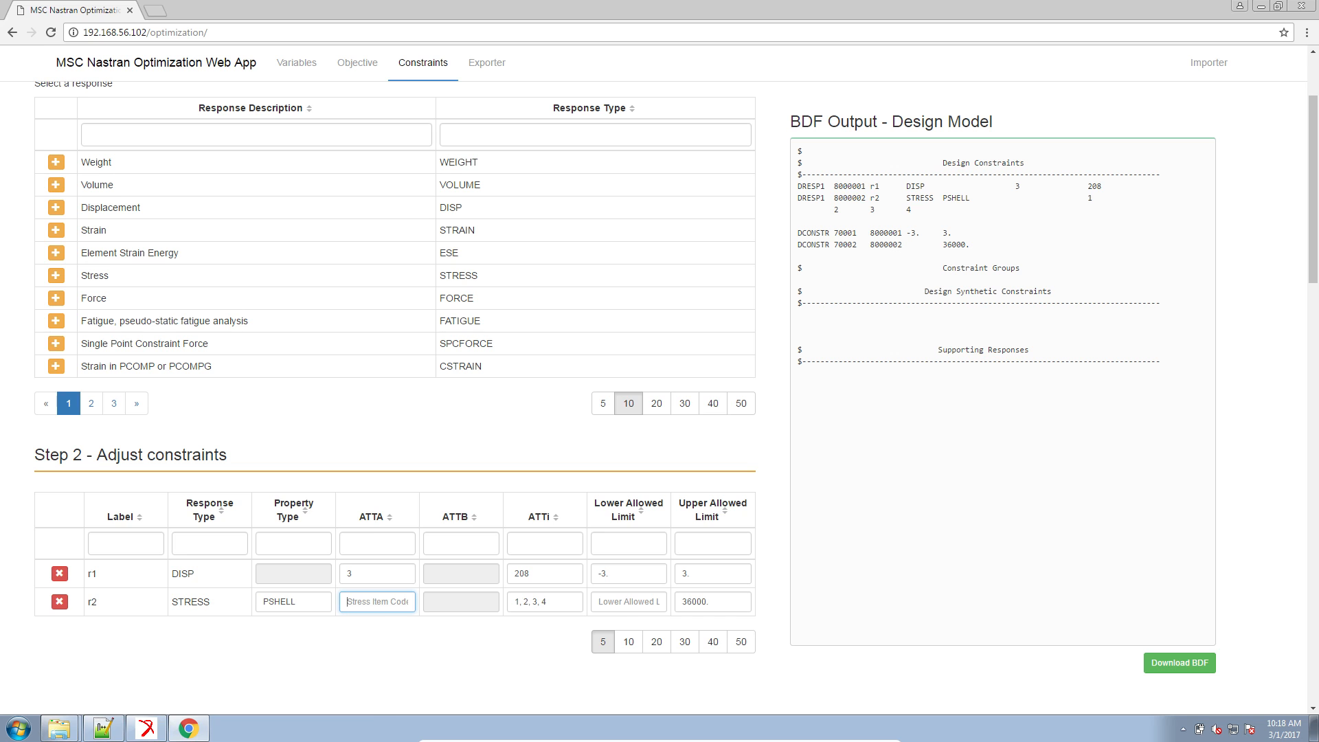
{"action": "key", "text": "alt+Tab"}
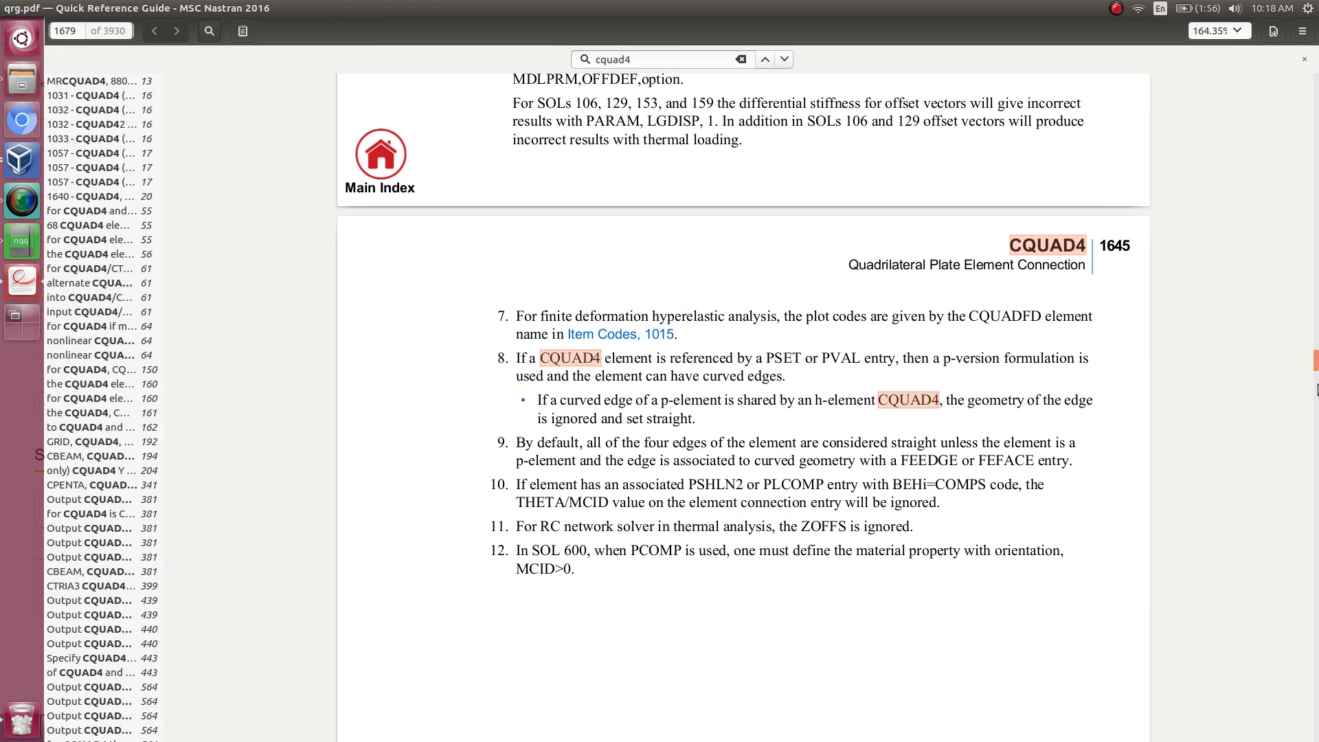
{"action": "left_click_drag", "start_coordinate": [1316, 365], "coordinate": [1316, 65]}
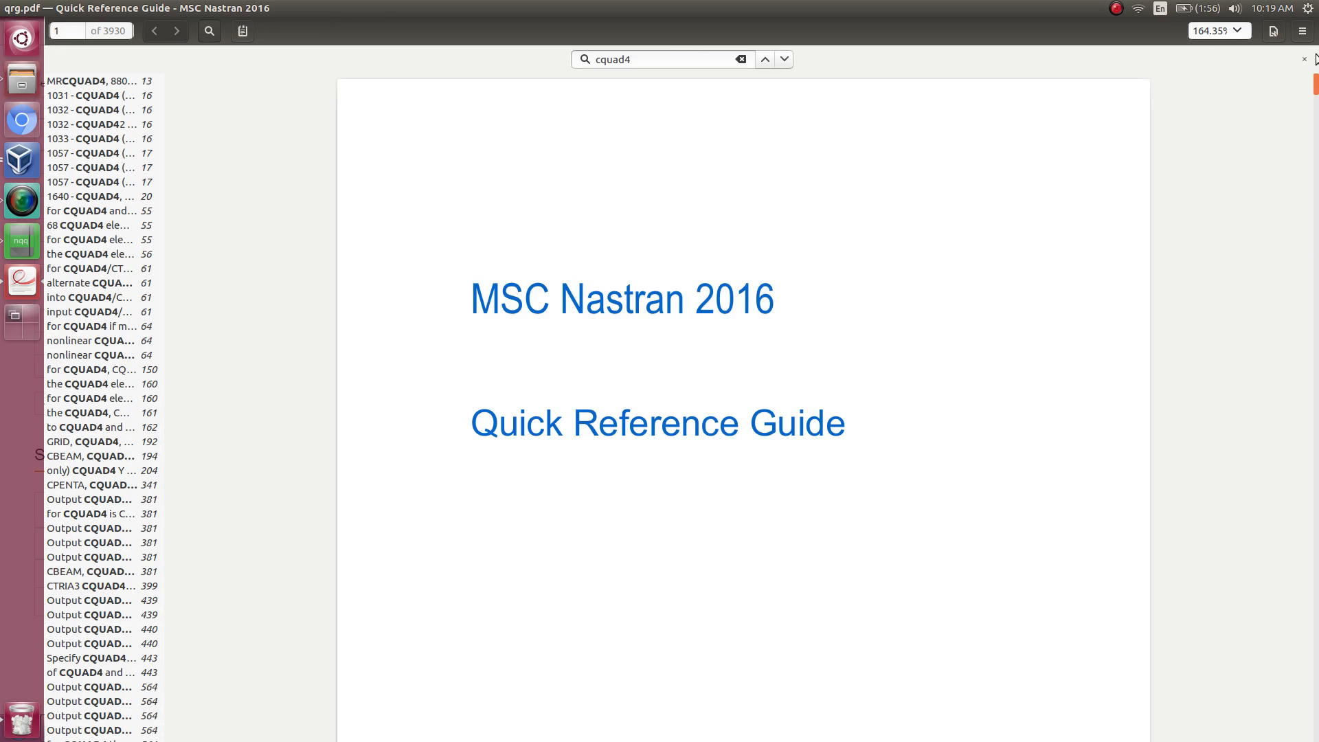
{"action": "left_click_drag", "start_coordinate": [676, 55], "coordinate": [471, 47]}
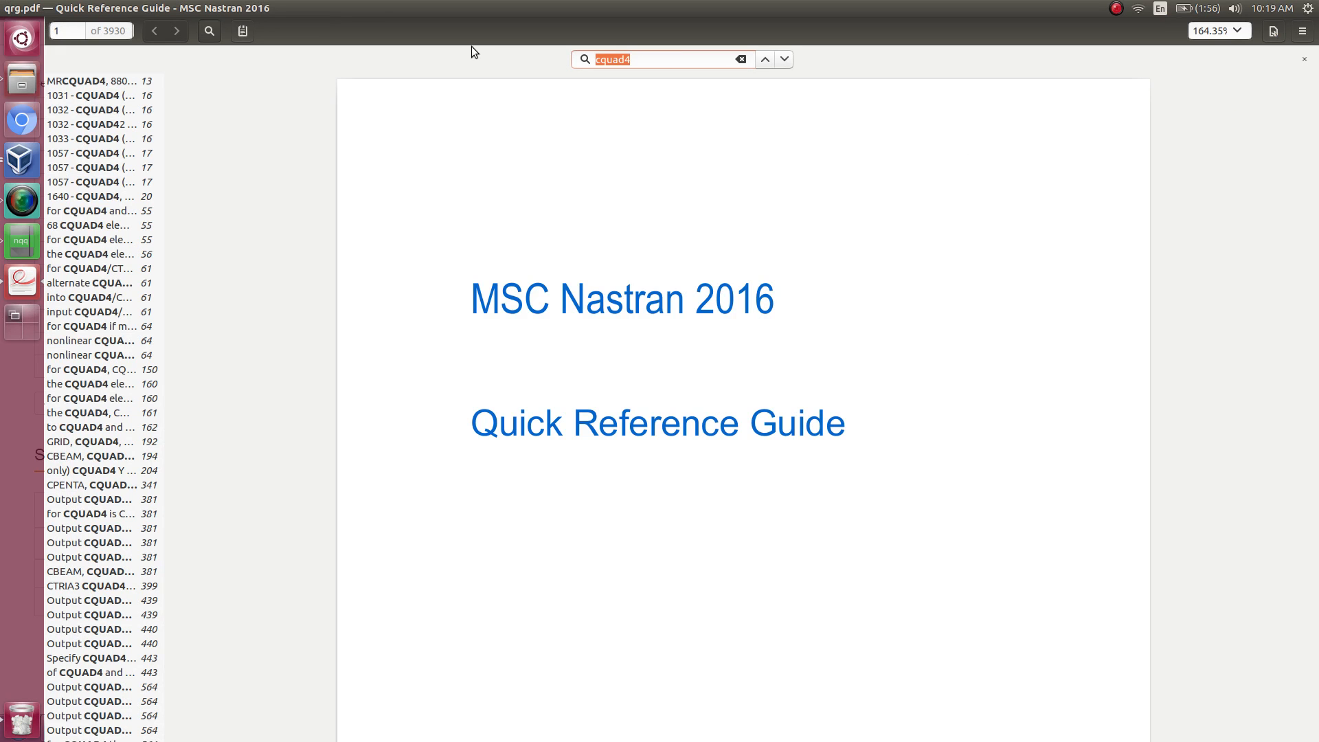
{"action": "type", "text": "item cod"}
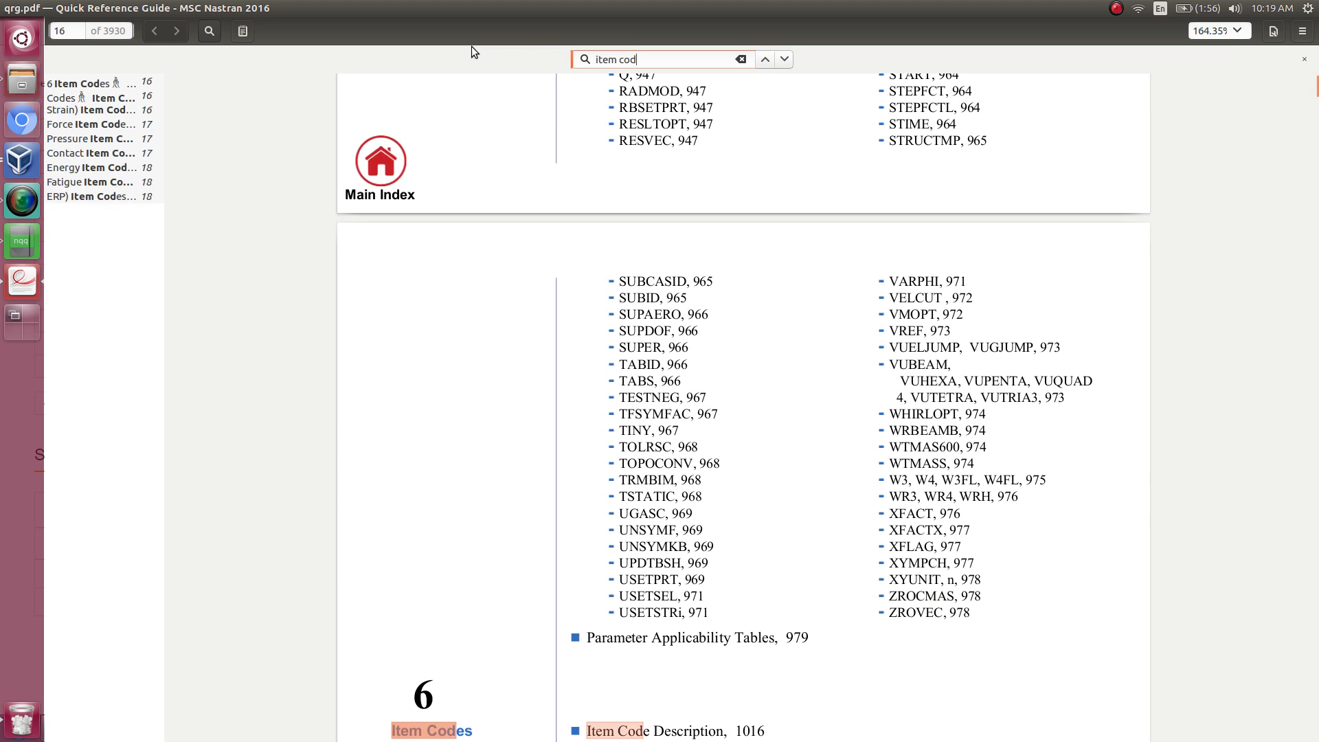
{"action": "scroll", "coordinate": [493, 547], "scroll_direction": "down", "scroll_amount": 4}
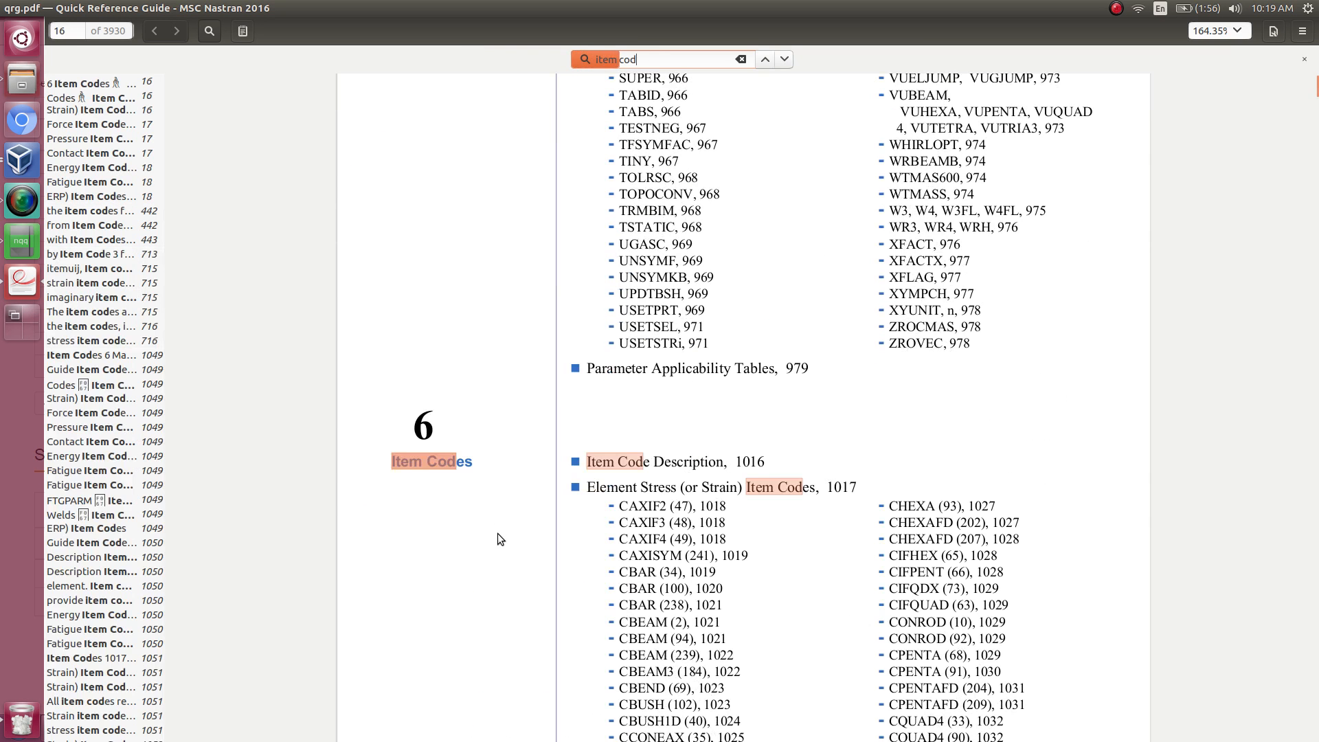
Look up CQUAD4 (144)'s item code for von Mises at Z1 in the guide, and set r2's stress item code to 11 in the Chrome web app
{"action": "key", "text": "Escape"}
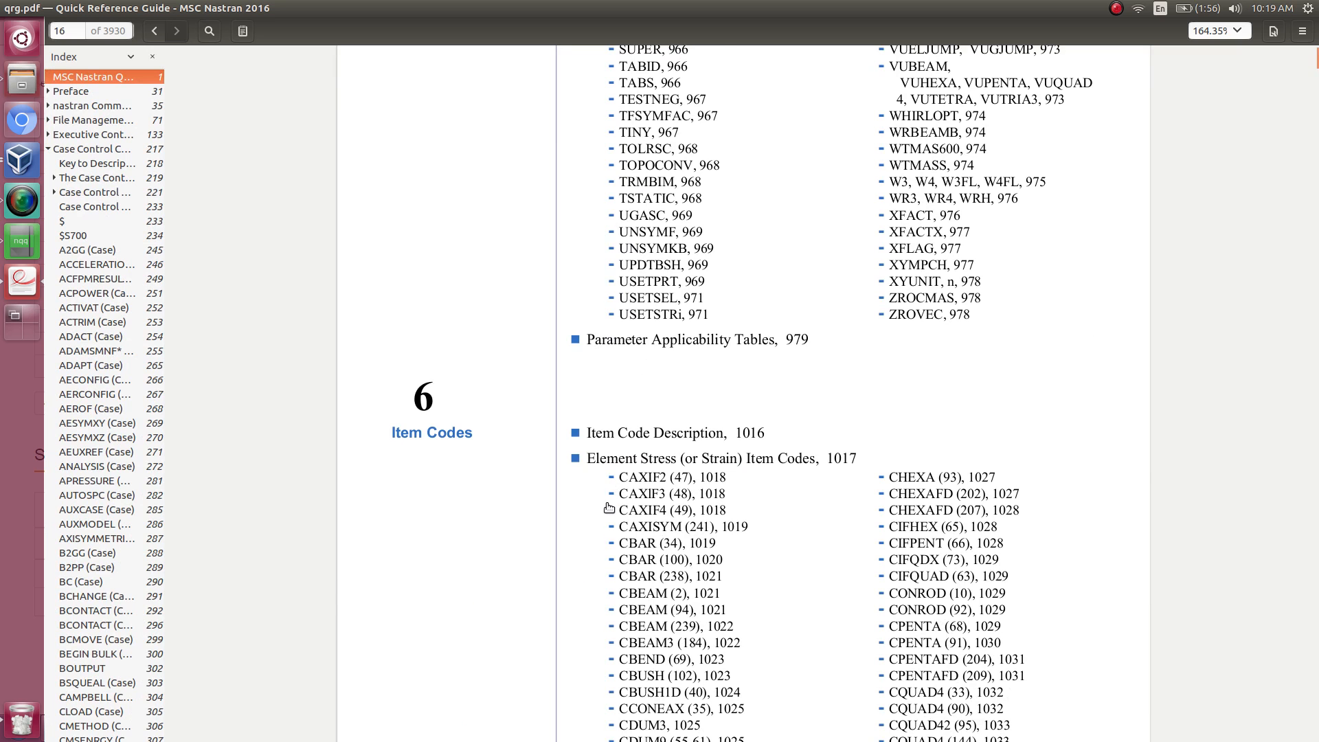
{"action": "scroll", "coordinate": [610, 503], "scroll_direction": "down", "scroll_amount": 3}
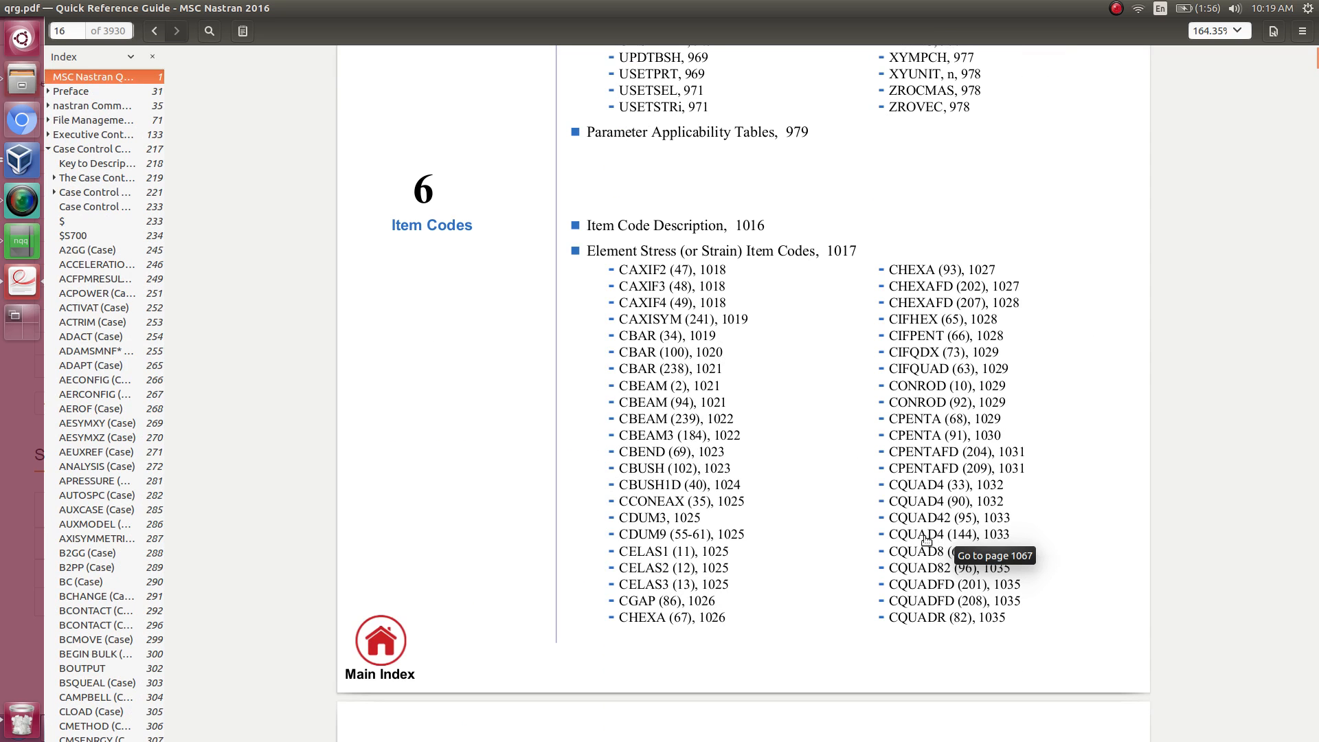
{"action": "left_click", "coordinate": [962, 538]}
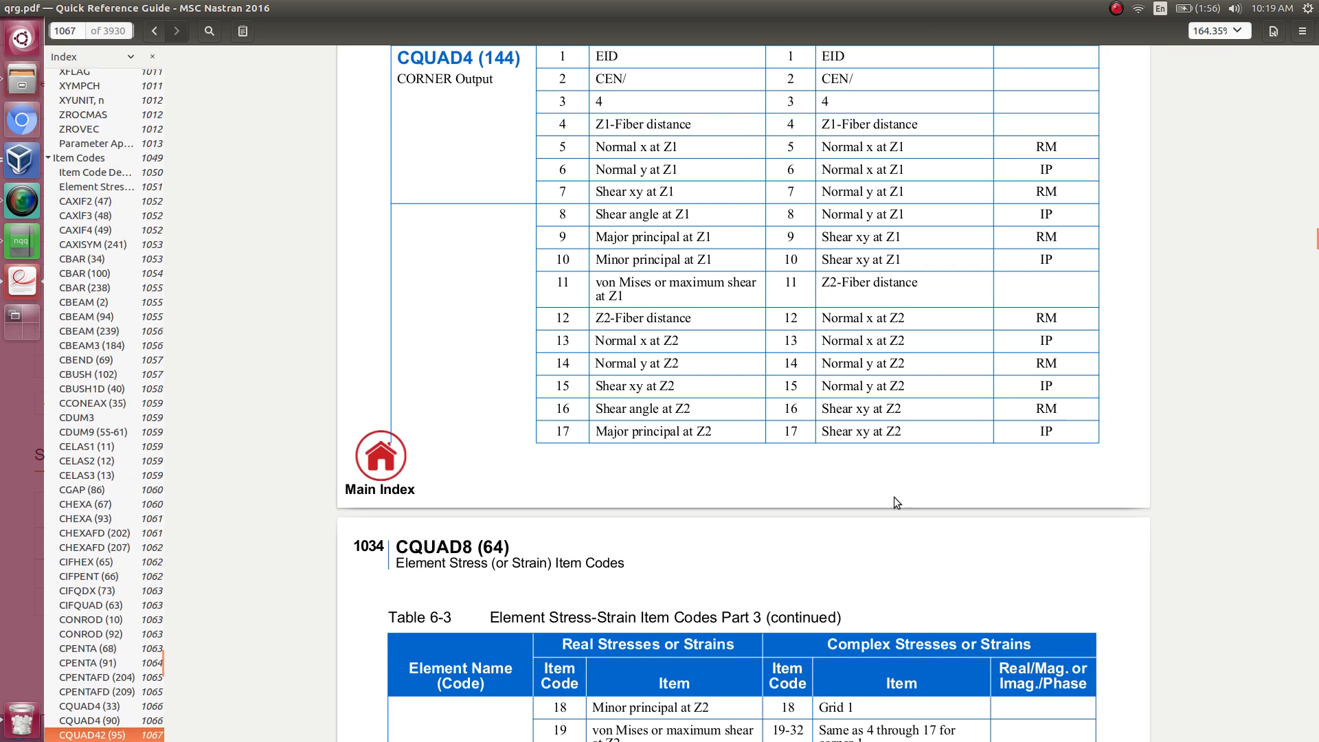
{"action": "scroll", "coordinate": [577, 200], "scroll_direction": "up", "scroll_amount": 3}
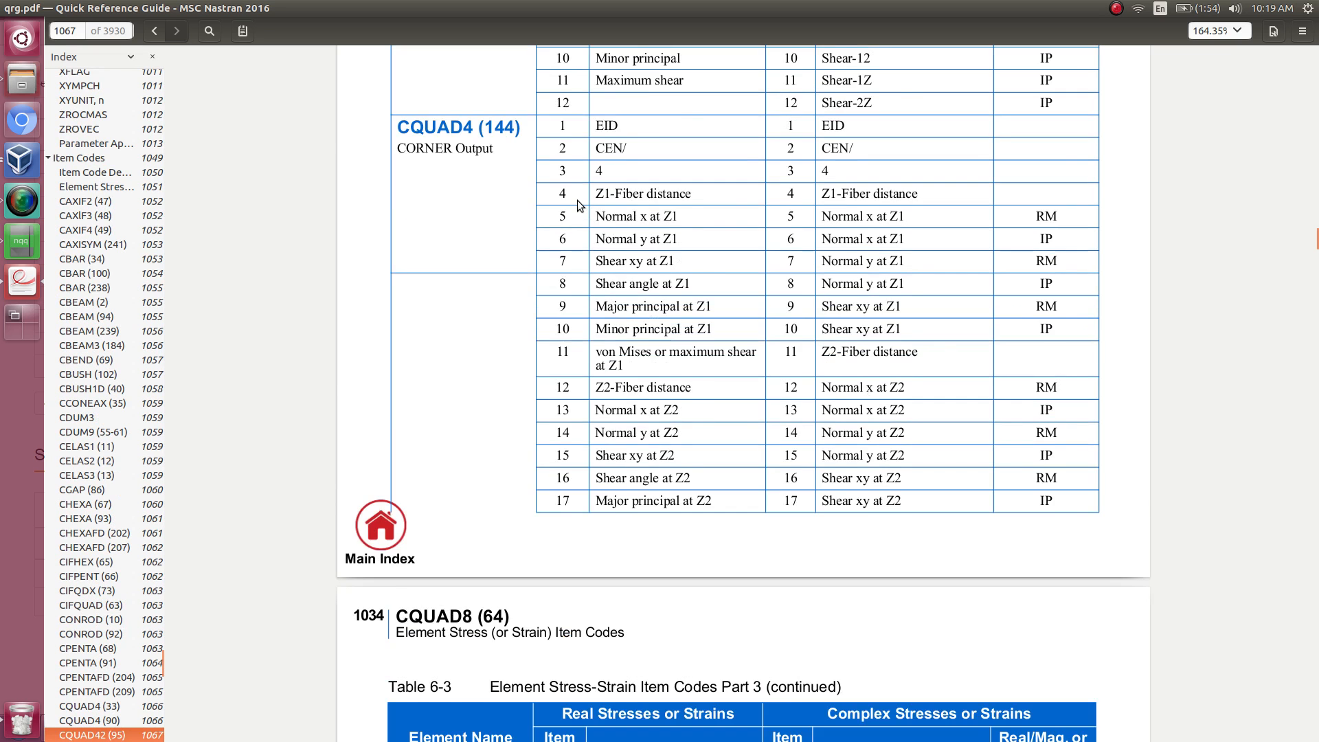
{"action": "left_click_drag", "start_coordinate": [561, 267], "coordinate": [567, 308]}
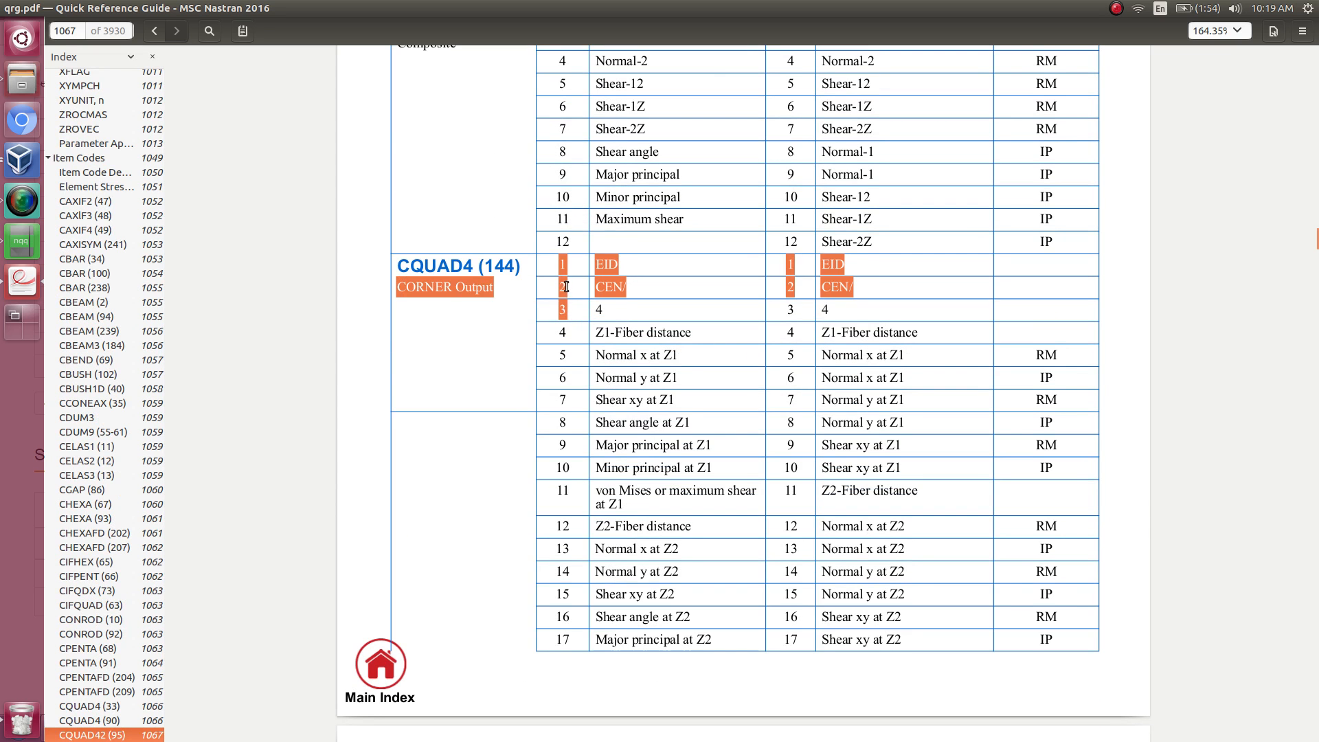
{"action": "left_click", "coordinate": [566, 291]}
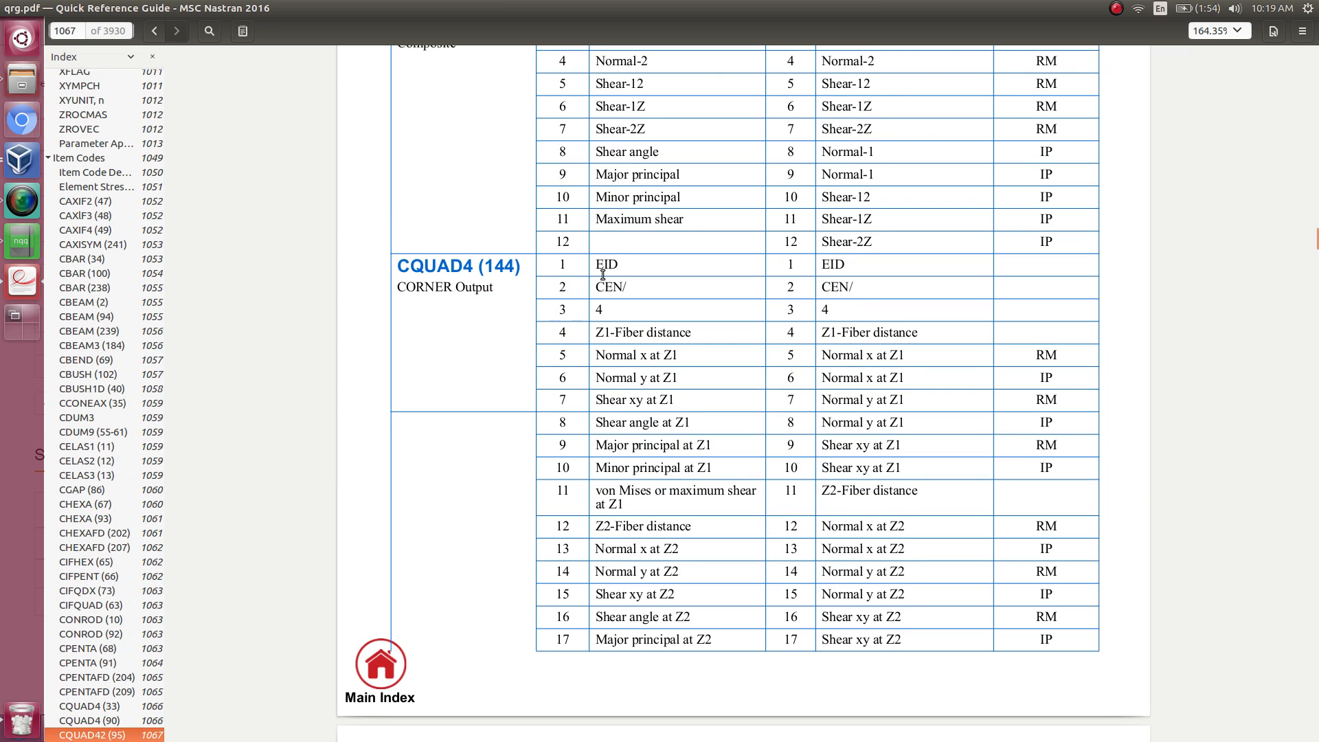
{"action": "left_click_drag", "start_coordinate": [595, 490], "coordinate": [560, 494]}
{"action": "left_click", "coordinate": [25, 8]}
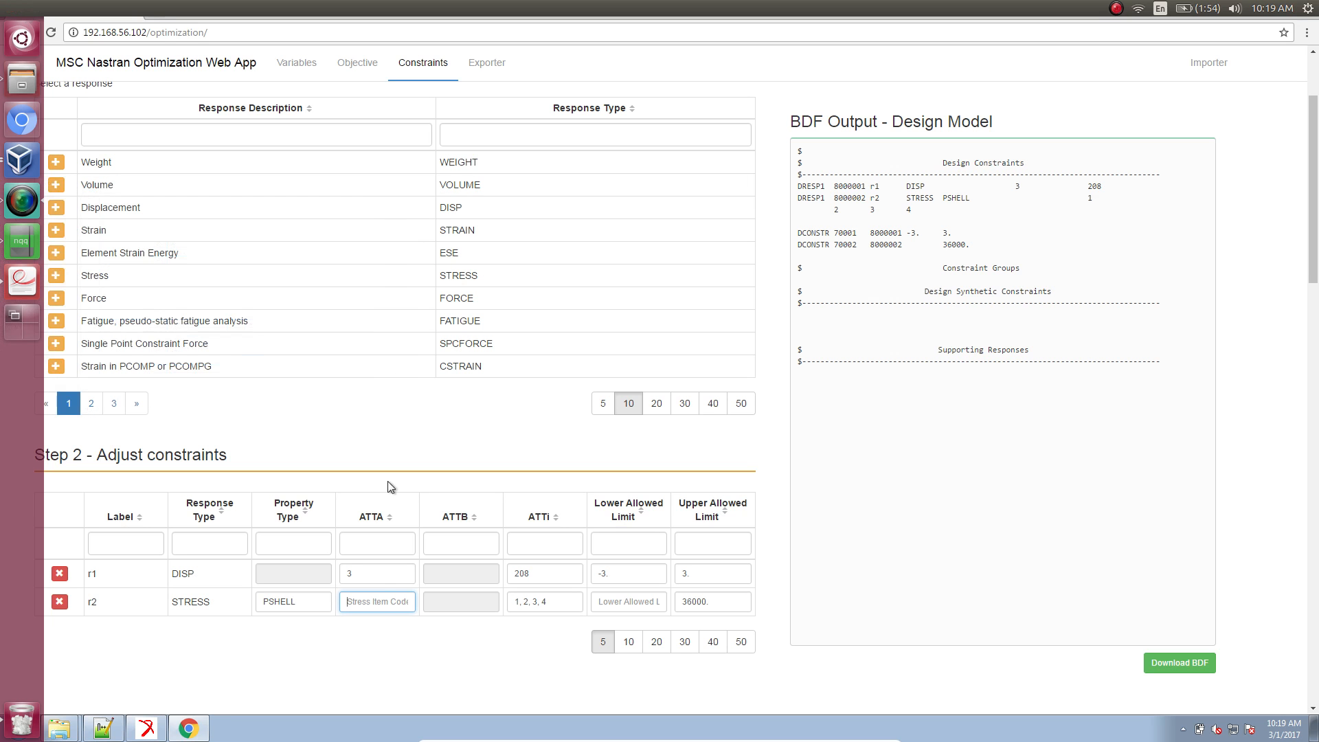
{"action": "type", "text": "11"}
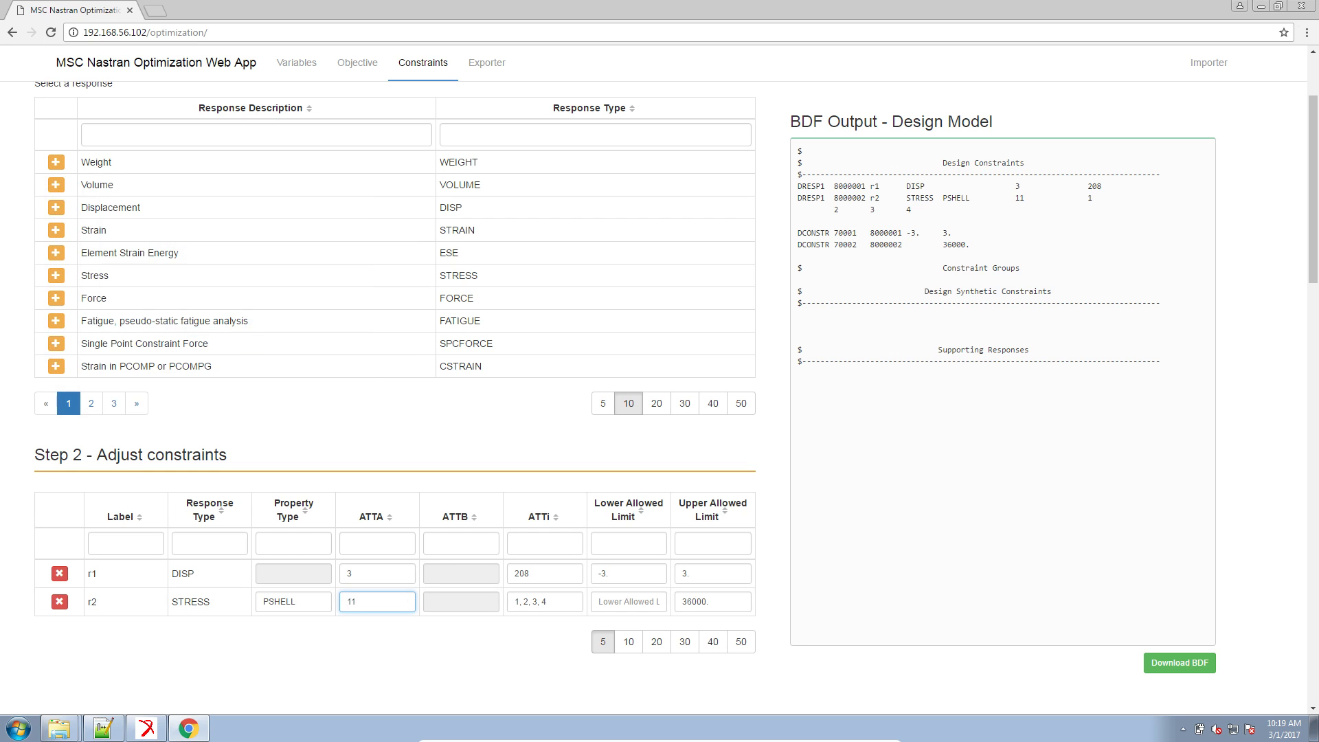
Return to the Quick Reference Guide and locate the CQUAD4 (144) entry for von Mises or maximum shear at Z2
{"action": "key", "text": "alt+Tab"}
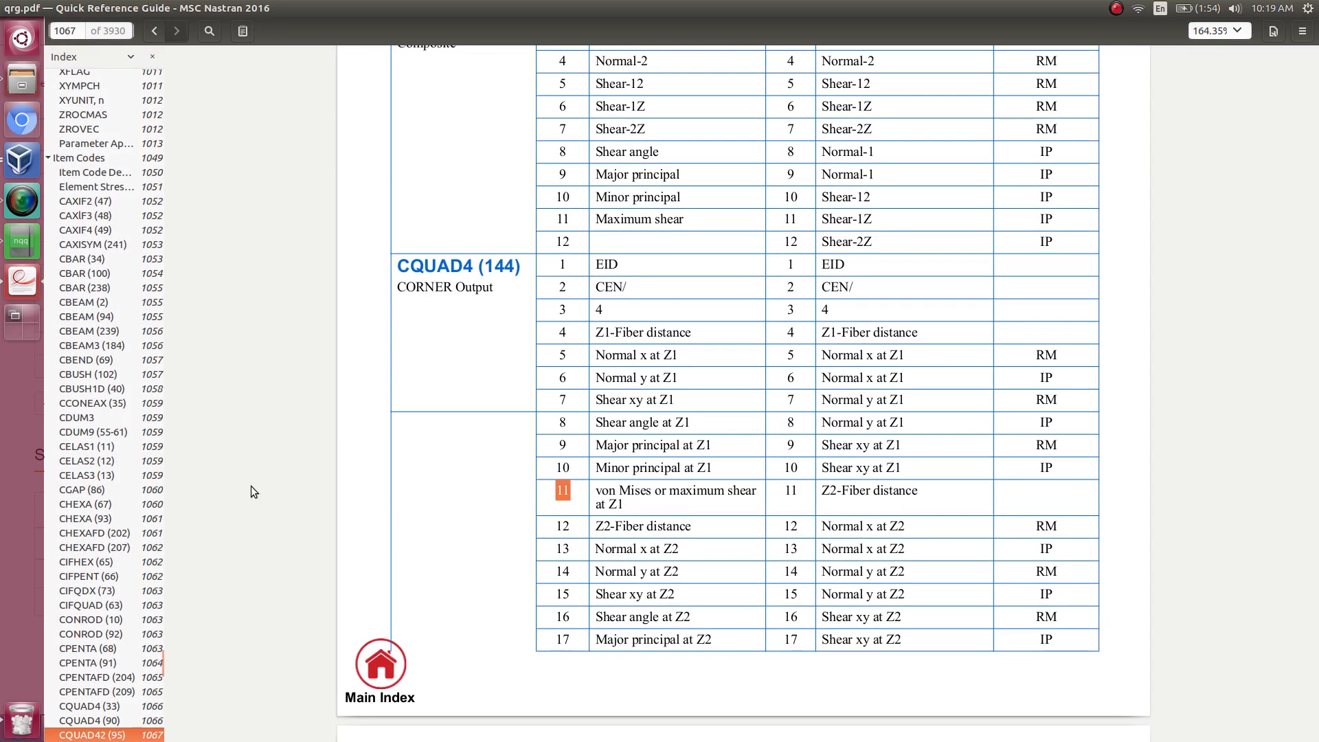
{"action": "scroll", "coordinate": [642, 501], "scroll_direction": "down", "scroll_amount": 3}
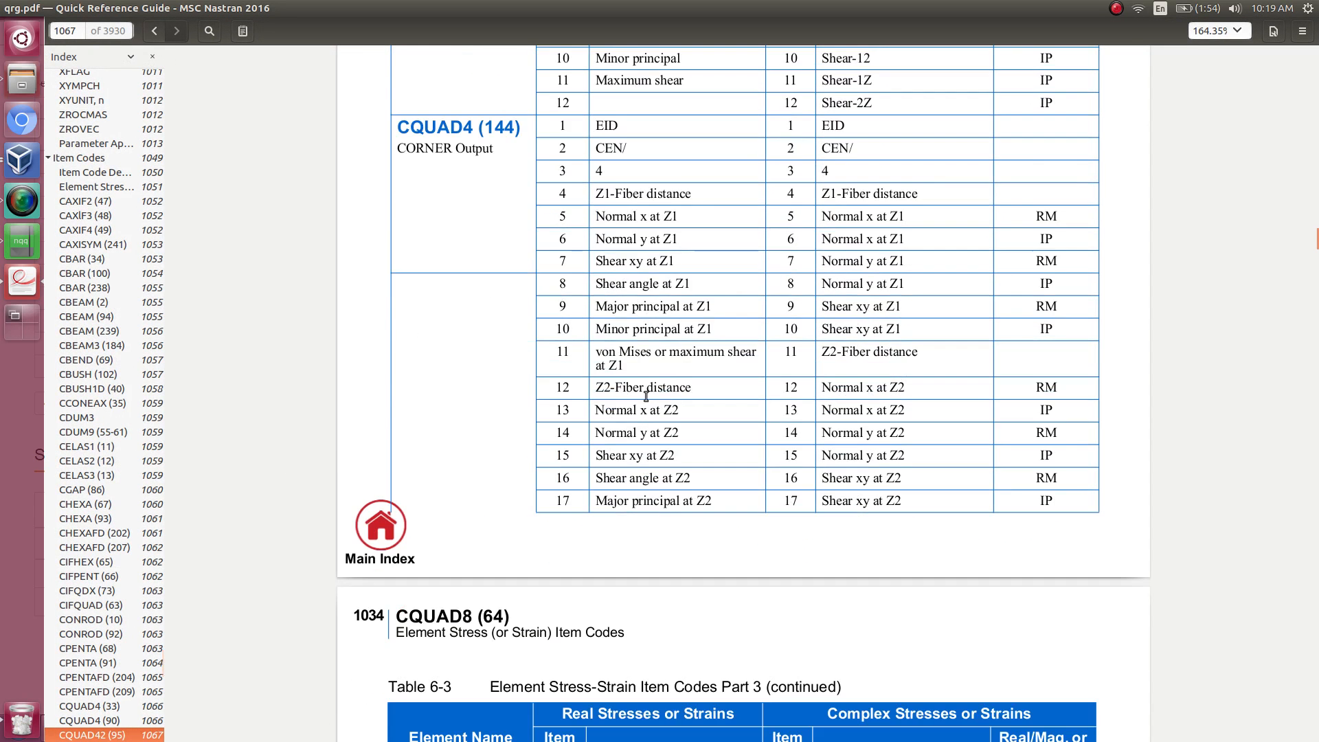
{"action": "scroll", "coordinate": [642, 373], "scroll_direction": "down", "scroll_amount": 2}
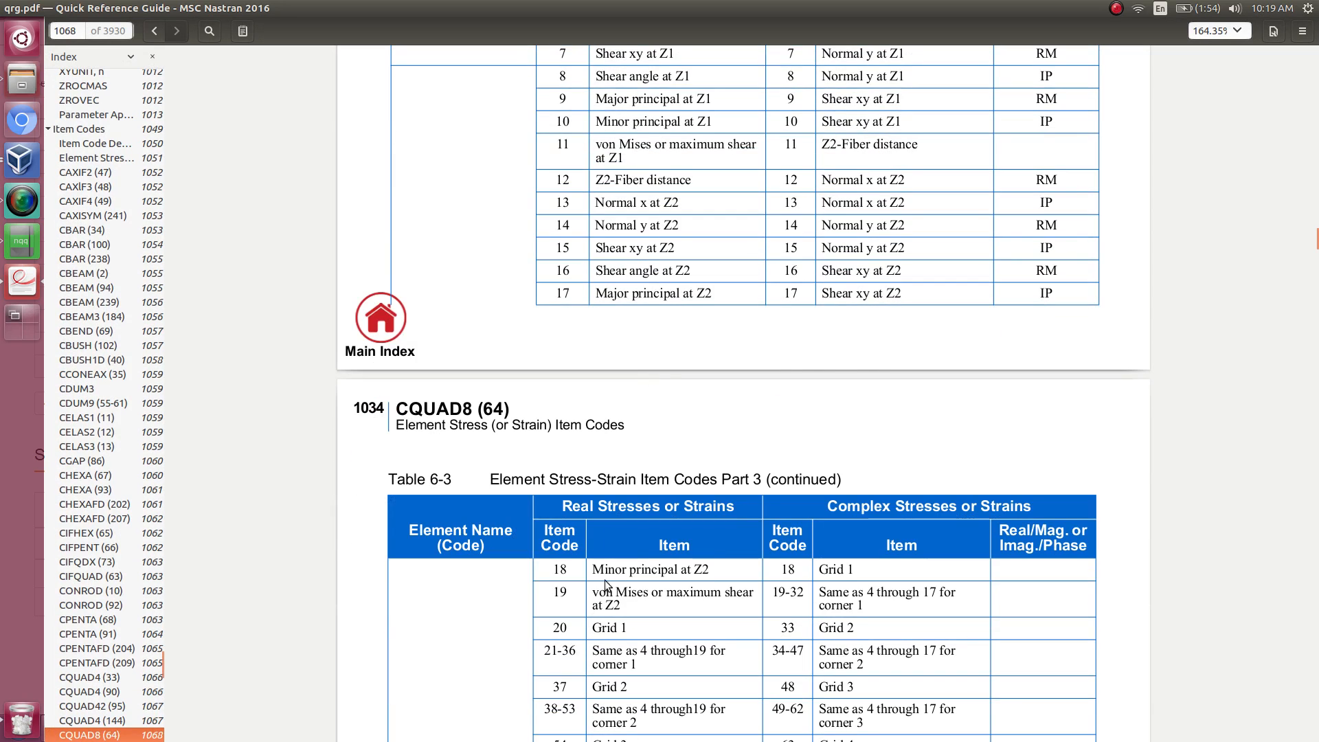
{"action": "left_click_drag", "start_coordinate": [592, 591], "coordinate": [625, 608]}
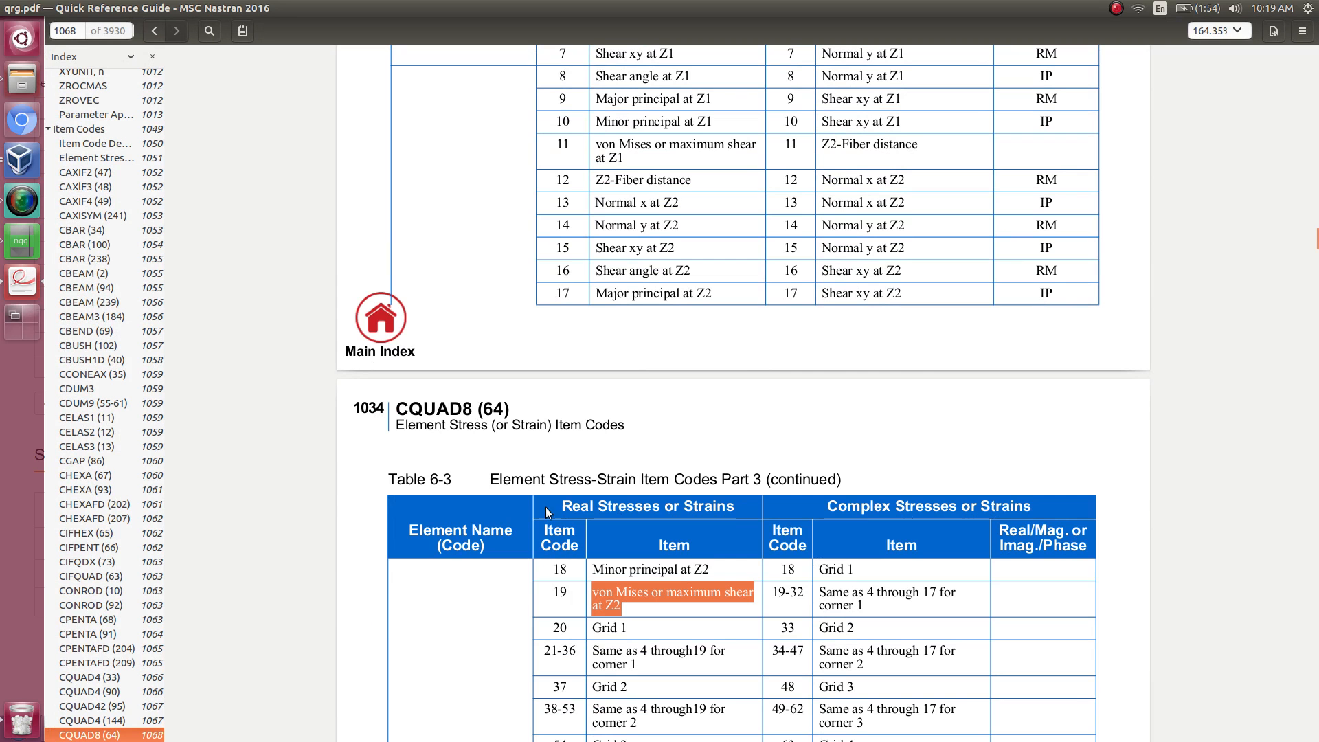
Switch to Patran and examine the four-section plate model from slightly different angles
{"action": "left_click", "coordinate": [32, 168]}
{"action": "left_click", "coordinate": [155, 729]}
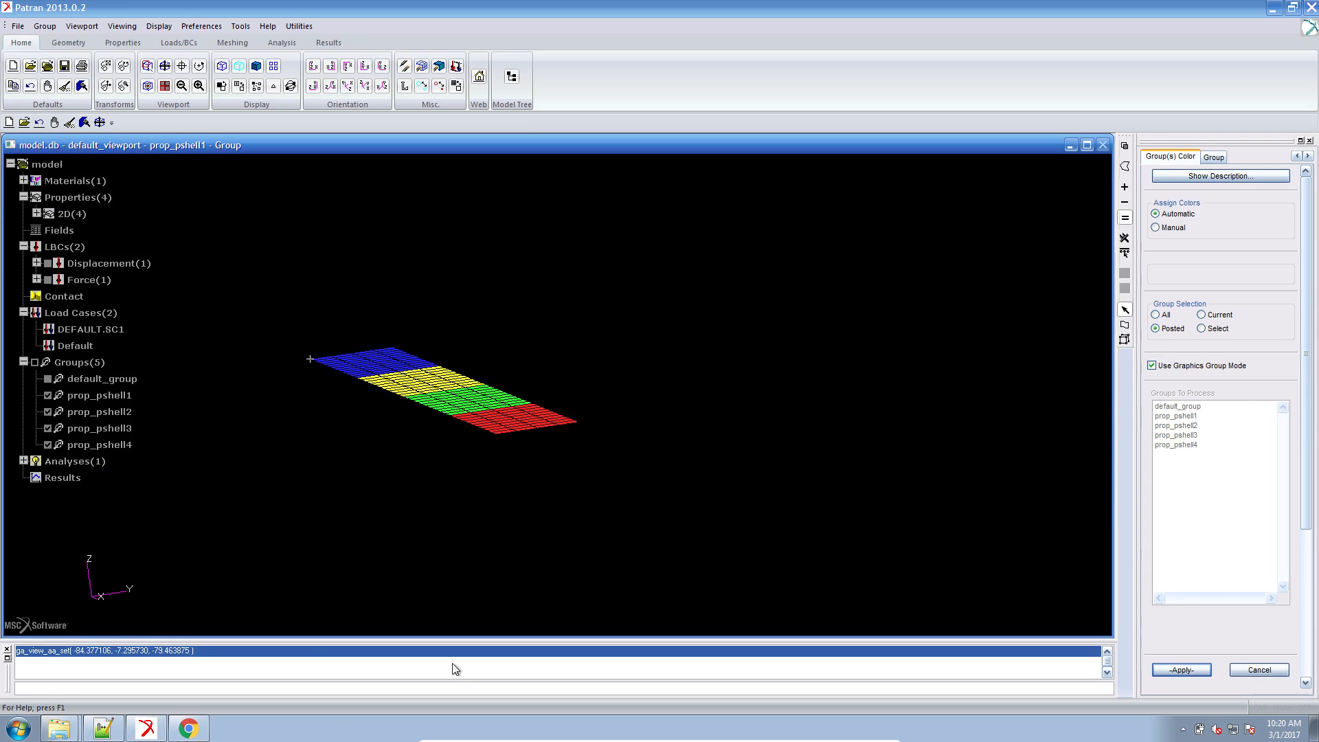
{"action": "left_click_drag", "start_coordinate": [556, 536], "coordinate": [555, 539]}
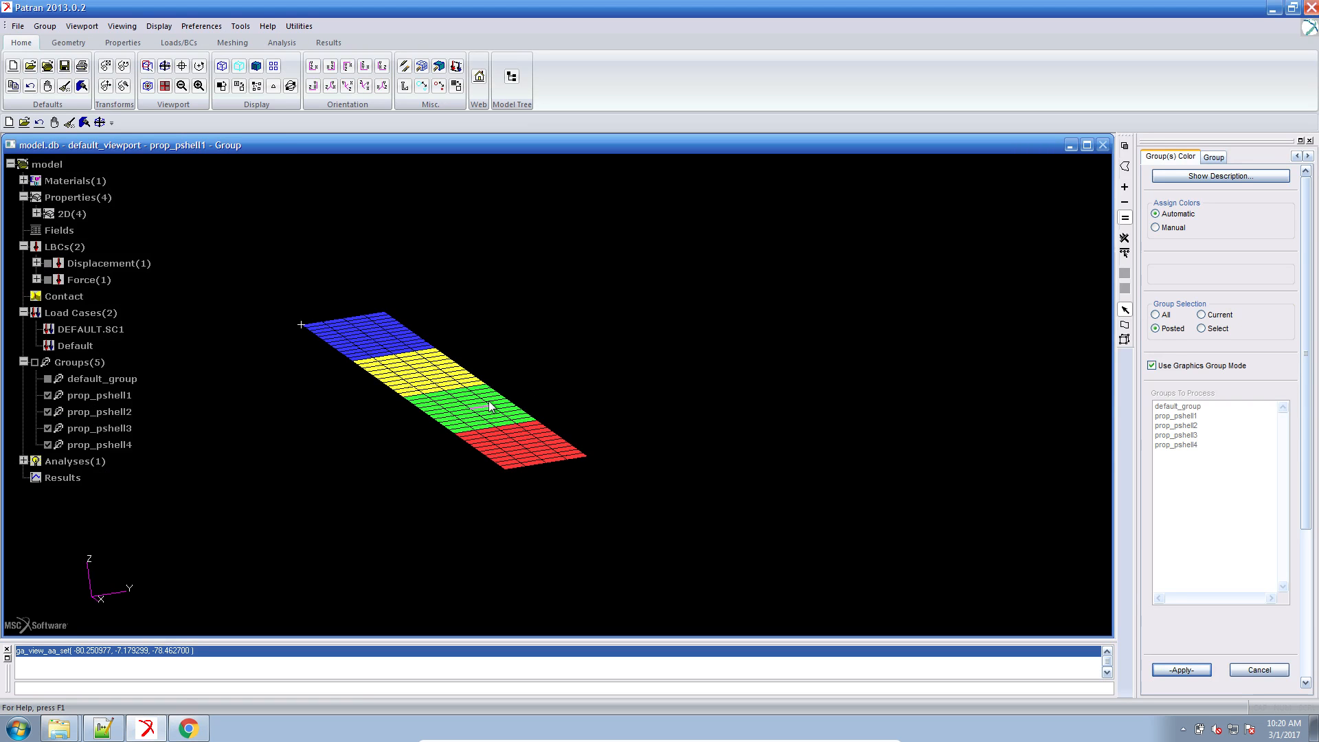
{"action": "left_click_drag", "start_coordinate": [501, 492], "coordinate": [502, 499]}
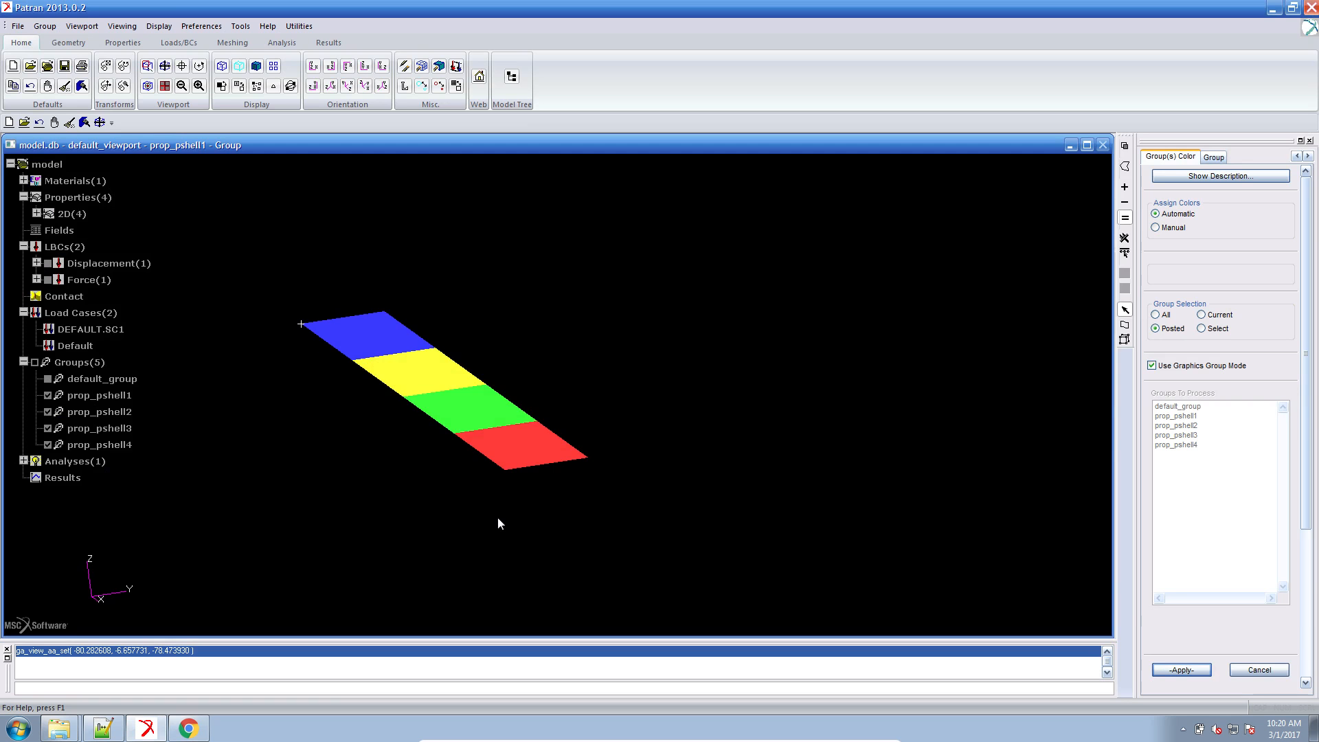
{"action": "left_click_drag", "start_coordinate": [540, 558], "coordinate": [539, 547]}
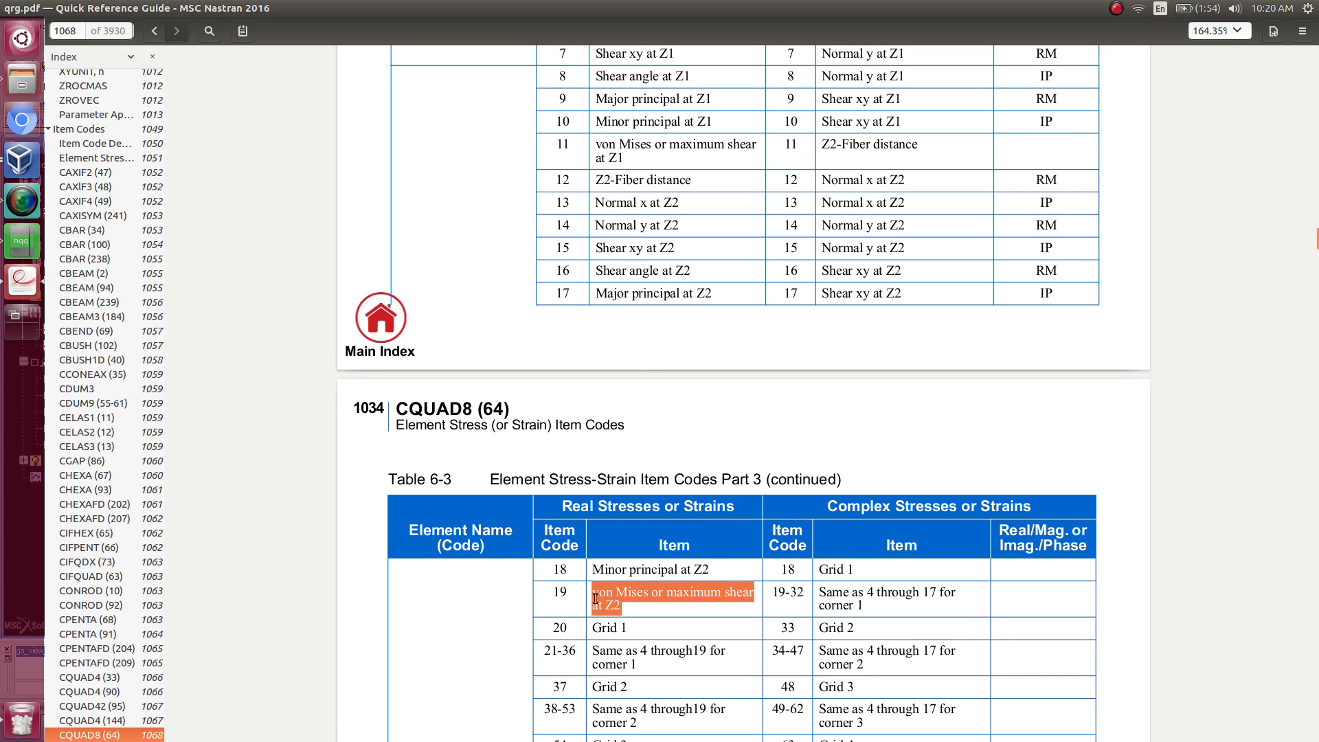
Back in the Quick Reference Guide, check the item code listed for von Mises or maximum shear at Z2
{"action": "left_click", "coordinate": [624, 607]}
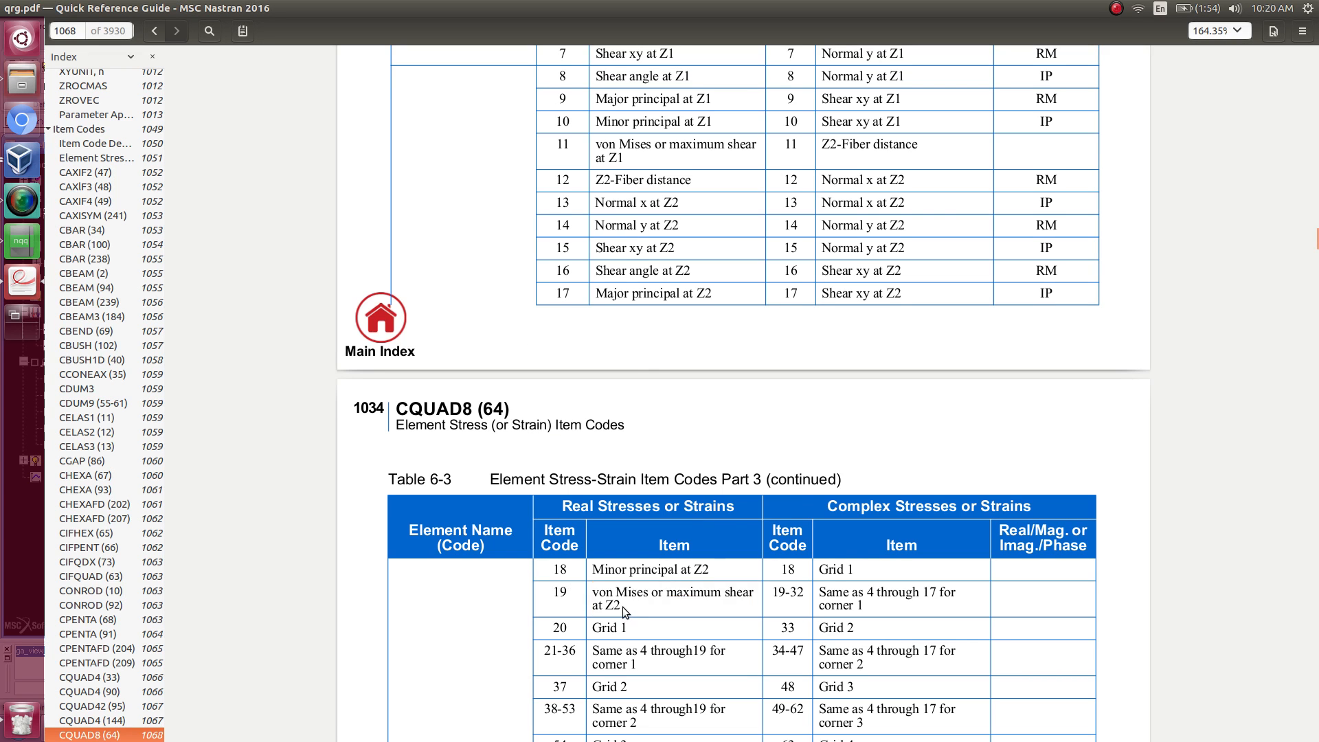
{"action": "left_click_drag", "start_coordinate": [619, 607], "coordinate": [606, 607]}
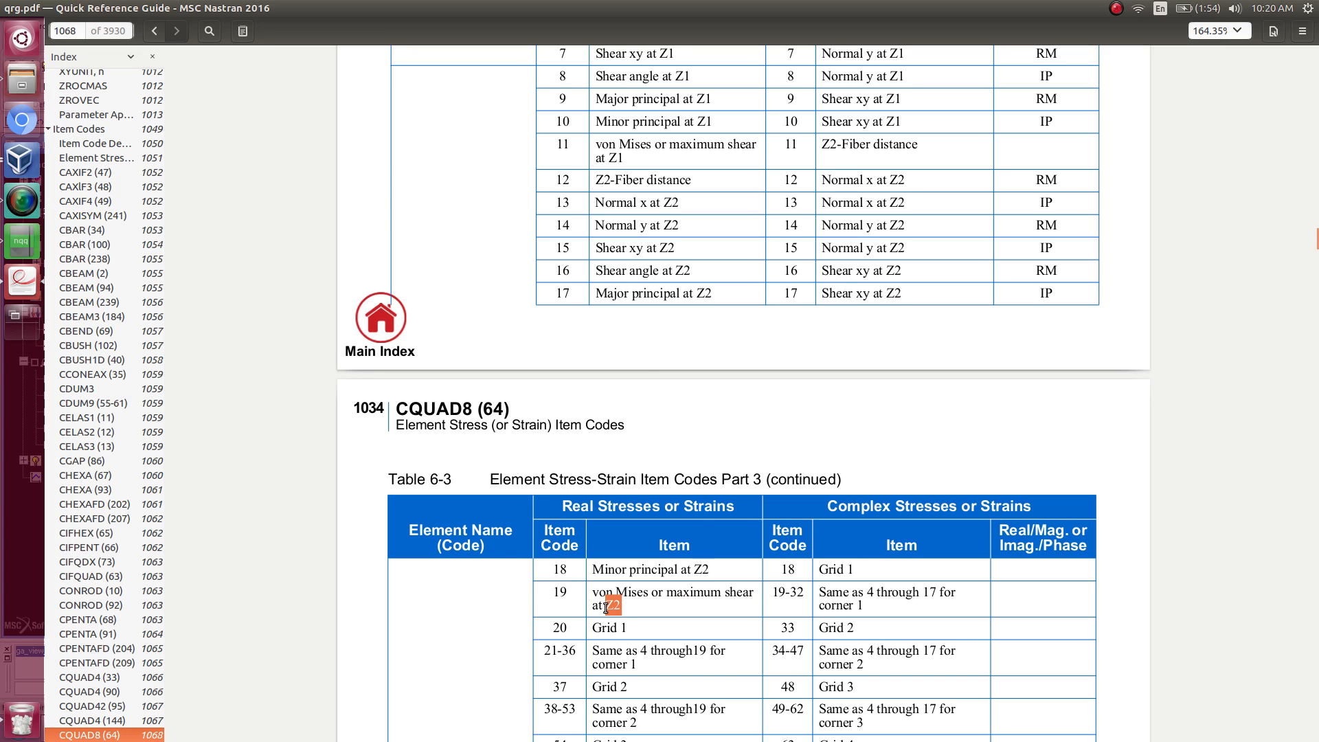
{"action": "left_click", "coordinate": [557, 595]}
{"action": "double_click", "coordinate": [557, 596]}
In the Chrome web app, add another stress constraint and copy r2's PSHELL property type into it
{"action": "left_click", "coordinate": [35, 169]}
{"action": "left_click", "coordinate": [189, 728]}
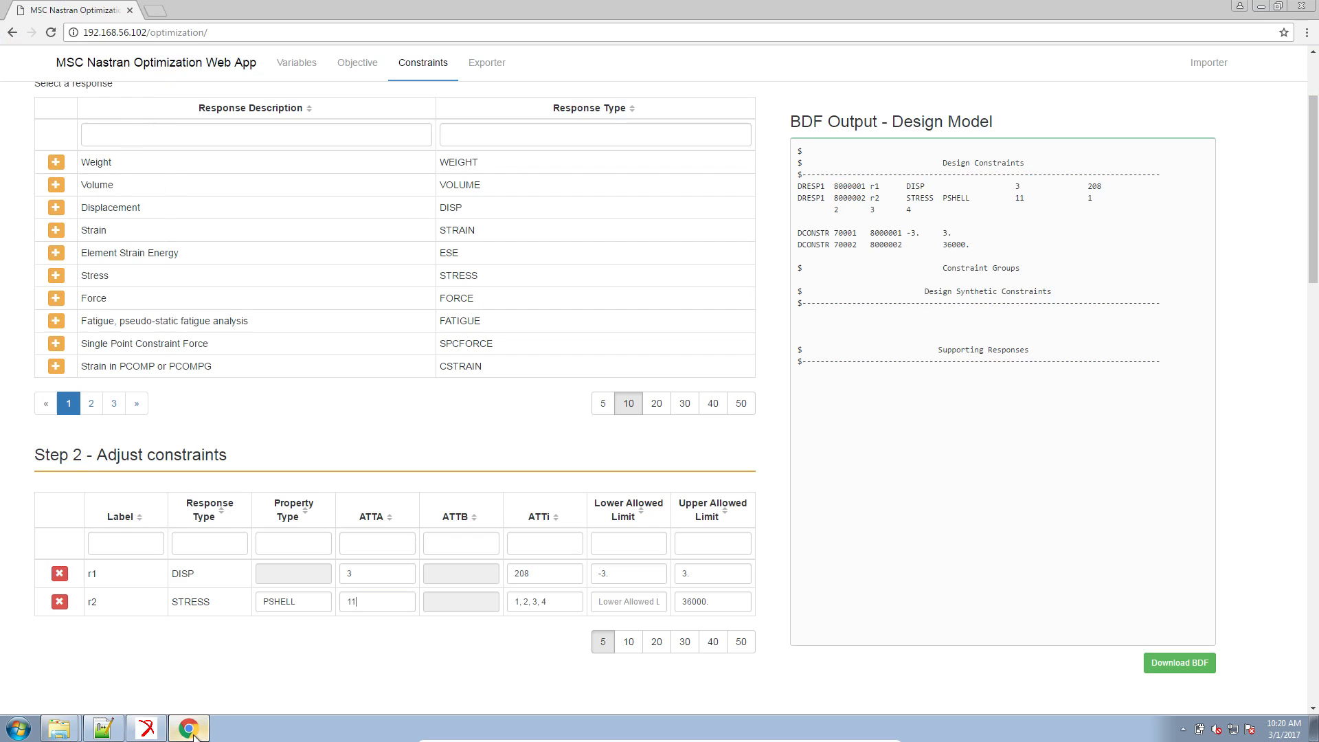
{"action": "left_click", "coordinate": [55, 275]}
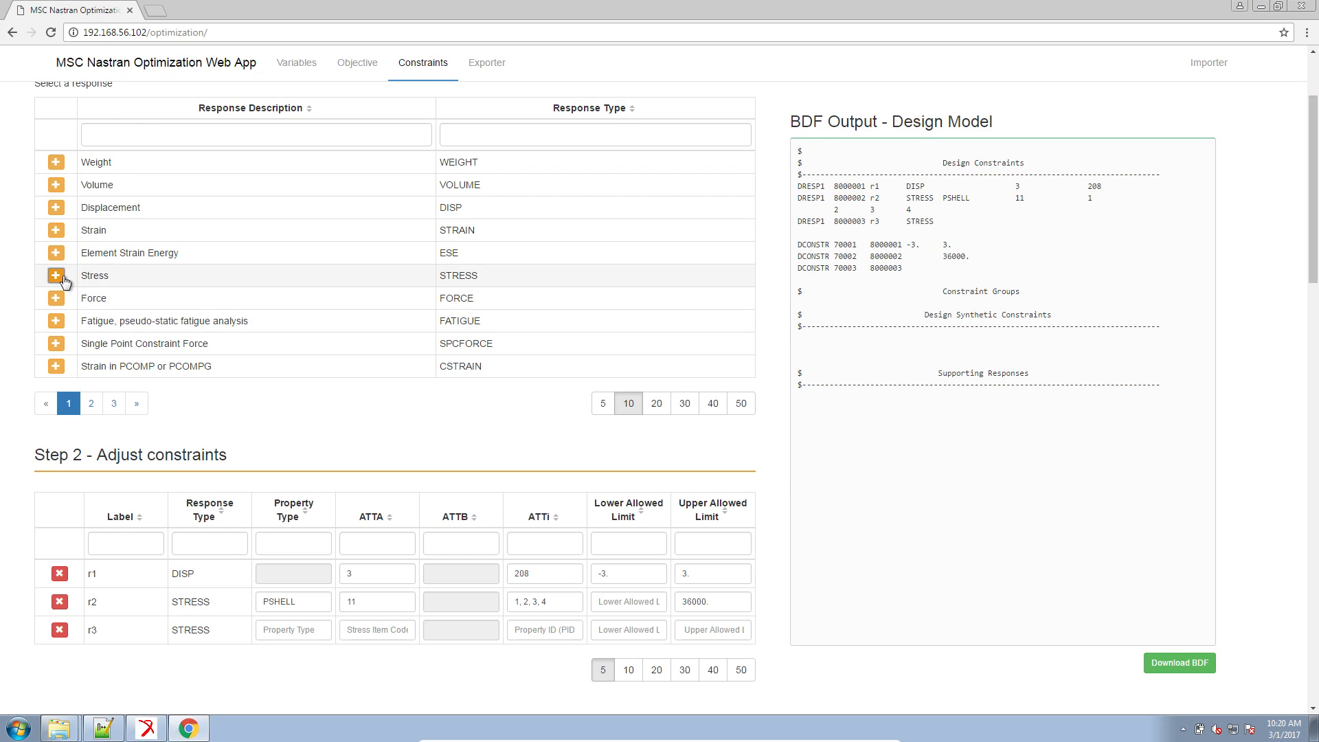
{"action": "double_click", "coordinate": [282, 602]}
{"action": "key", "text": "ctrl+c"}
{"action": "left_click", "coordinate": [294, 629]}
{"action": "key", "text": "ctrl+v"}
Copy r2's property IDs 1, 2, 3, 4 and upper limit 36000 to r3, and set r3's stress item code to 19
{"action": "triple_click", "coordinate": [533, 601]}
{"action": "key", "text": "ctrl+c"}
{"action": "left_click", "coordinate": [558, 629]}
{"action": "key", "text": "ctrl+v"}
{"action": "triple_click", "coordinate": [695, 601]}
{"action": "key", "text": "ctrl+c"}
{"action": "left_click", "coordinate": [695, 630]}
{"action": "key", "text": "ctrl+v"}
{"action": "left_click", "coordinate": [366, 626]}
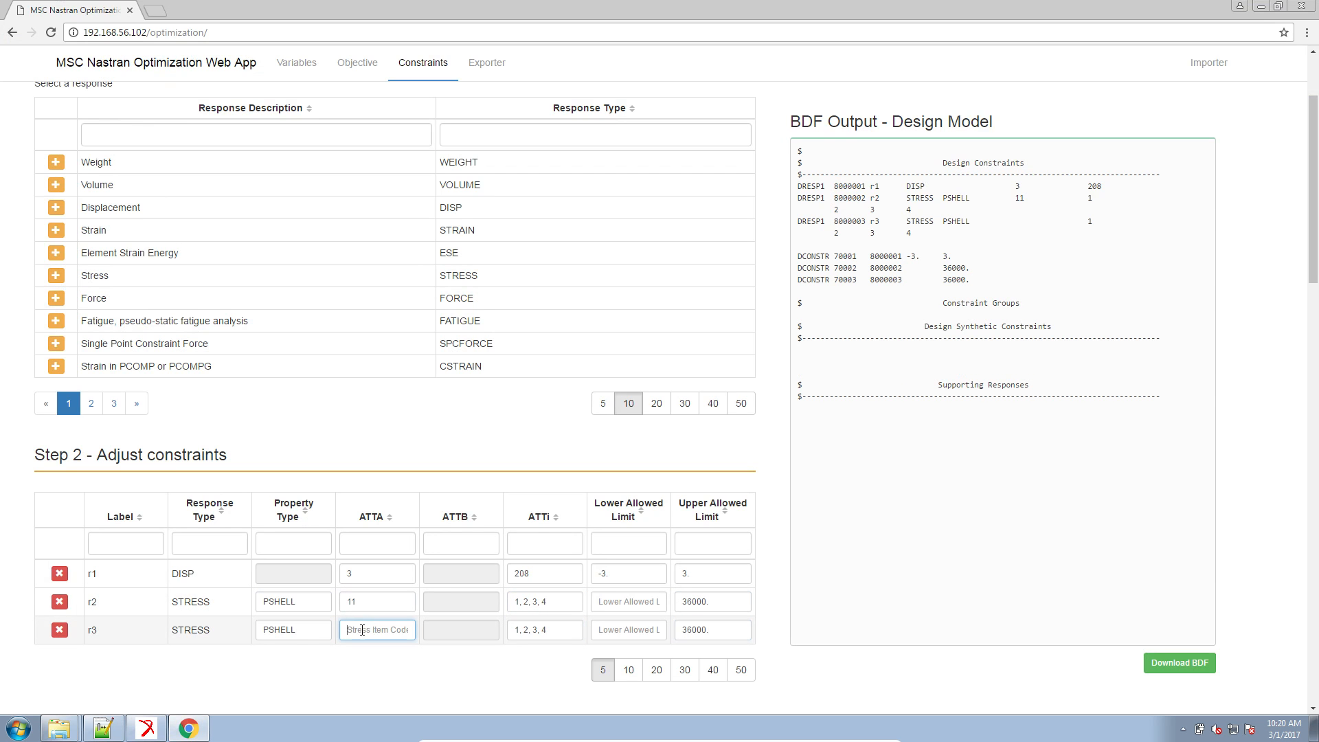
{"action": "type", "text": "19"}
{"action": "left_click", "coordinate": [379, 646]}
Add a new constraint group under Step 3 - Configure constraint groups
{"action": "scroll", "coordinate": [383, 648], "scroll_direction": "down", "scroll_amount": 2}
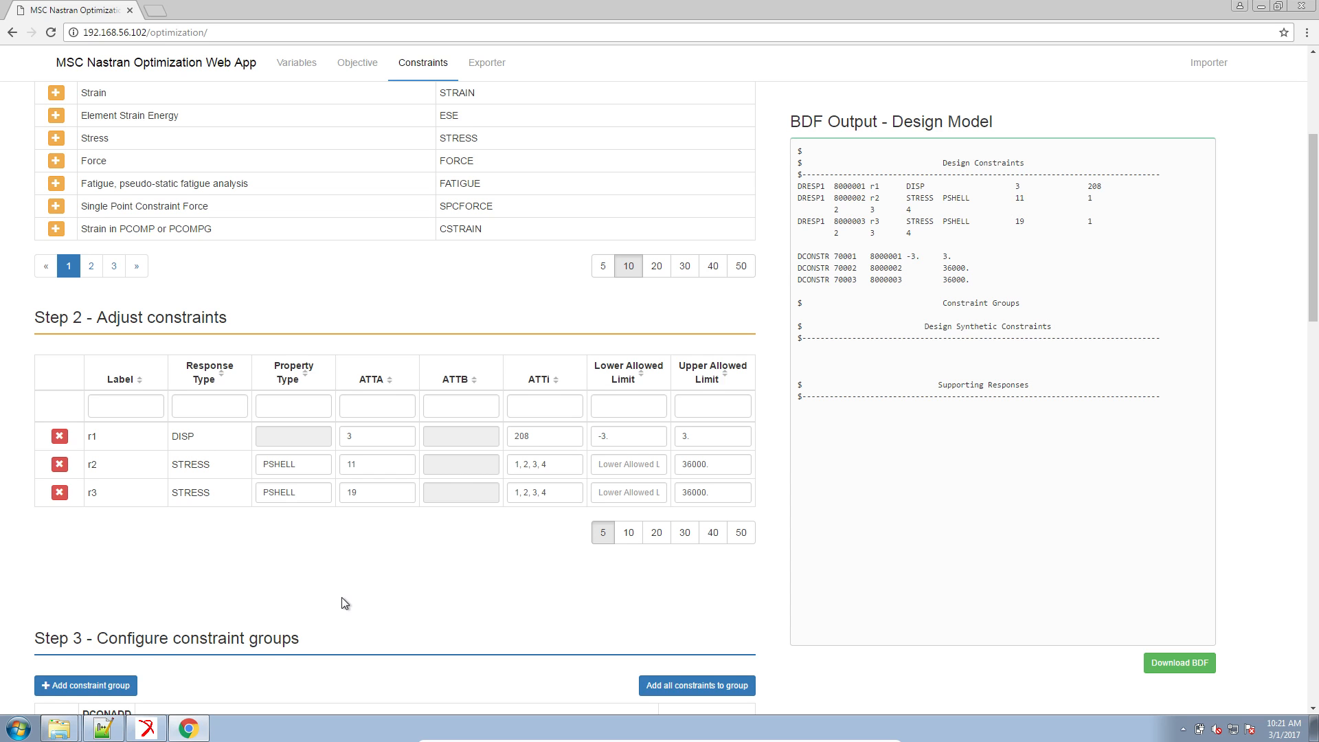
{"action": "scroll", "coordinate": [344, 605], "scroll_direction": "down", "scroll_amount": 3}
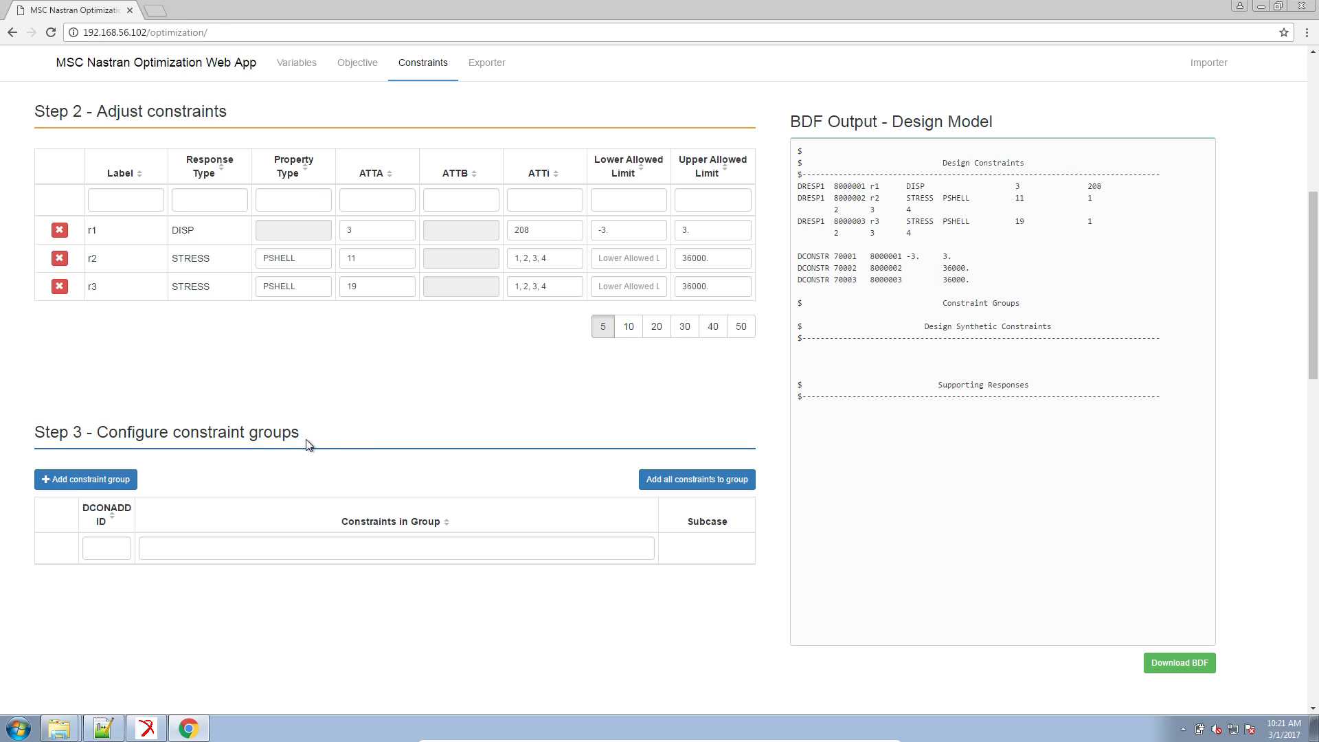
{"action": "left_click_drag", "start_coordinate": [69, 433], "coordinate": [296, 434]}
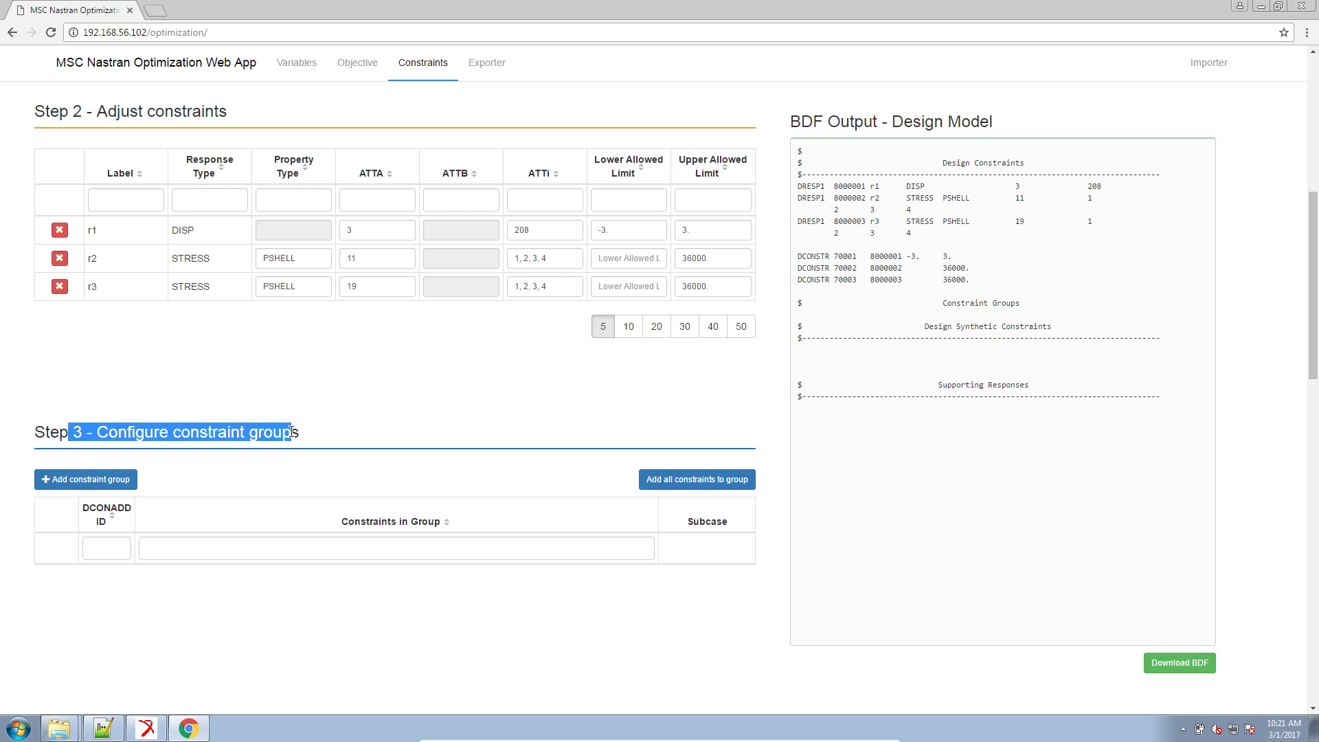
{"action": "left_click", "coordinate": [291, 435]}
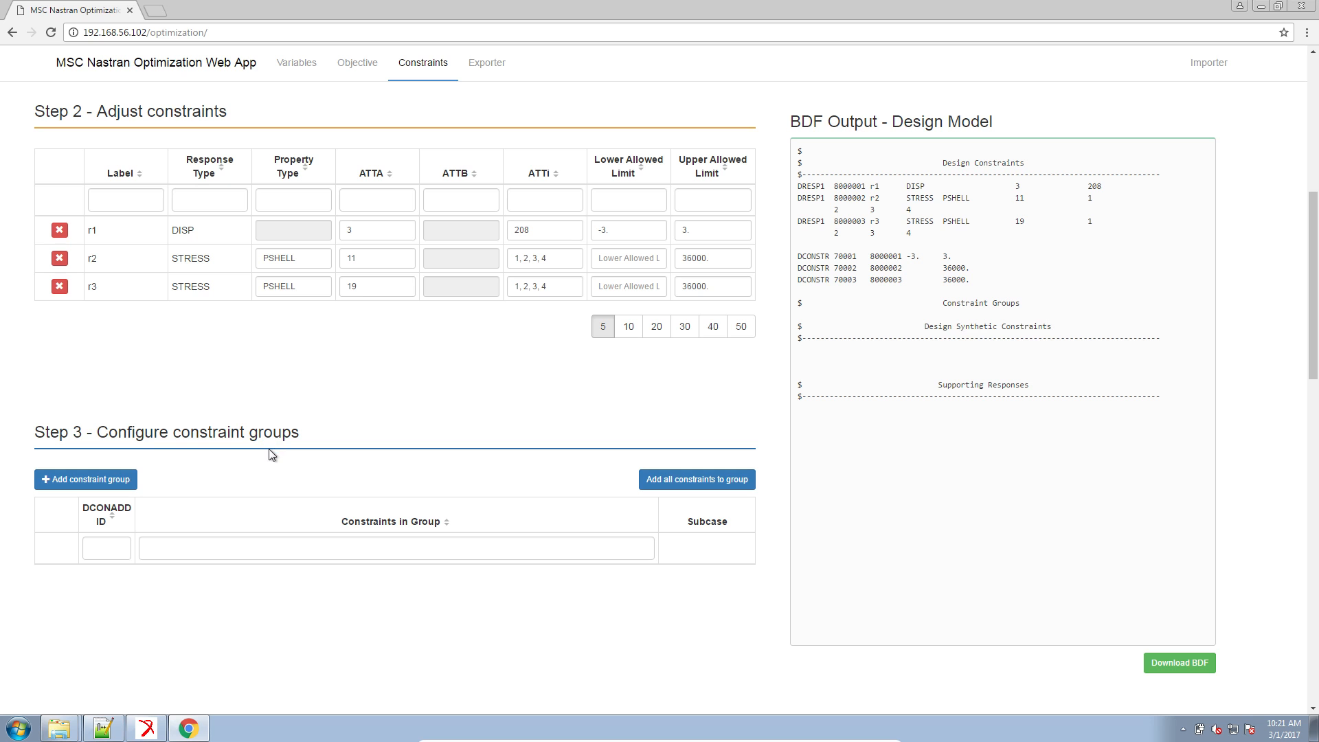
{"action": "left_click", "coordinate": [88, 488]}
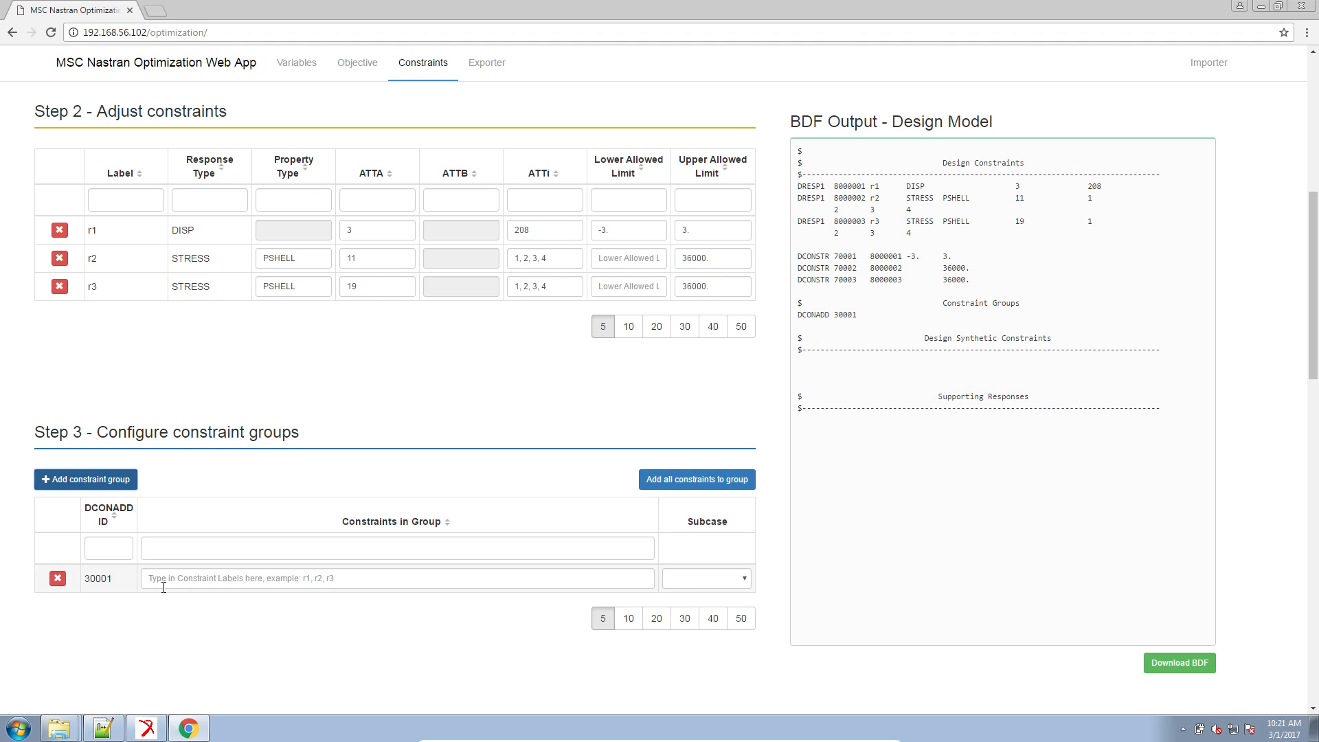
Assign constraints r1, r2, r3 to the new constraint group
{"action": "left_click", "coordinate": [166, 583]}
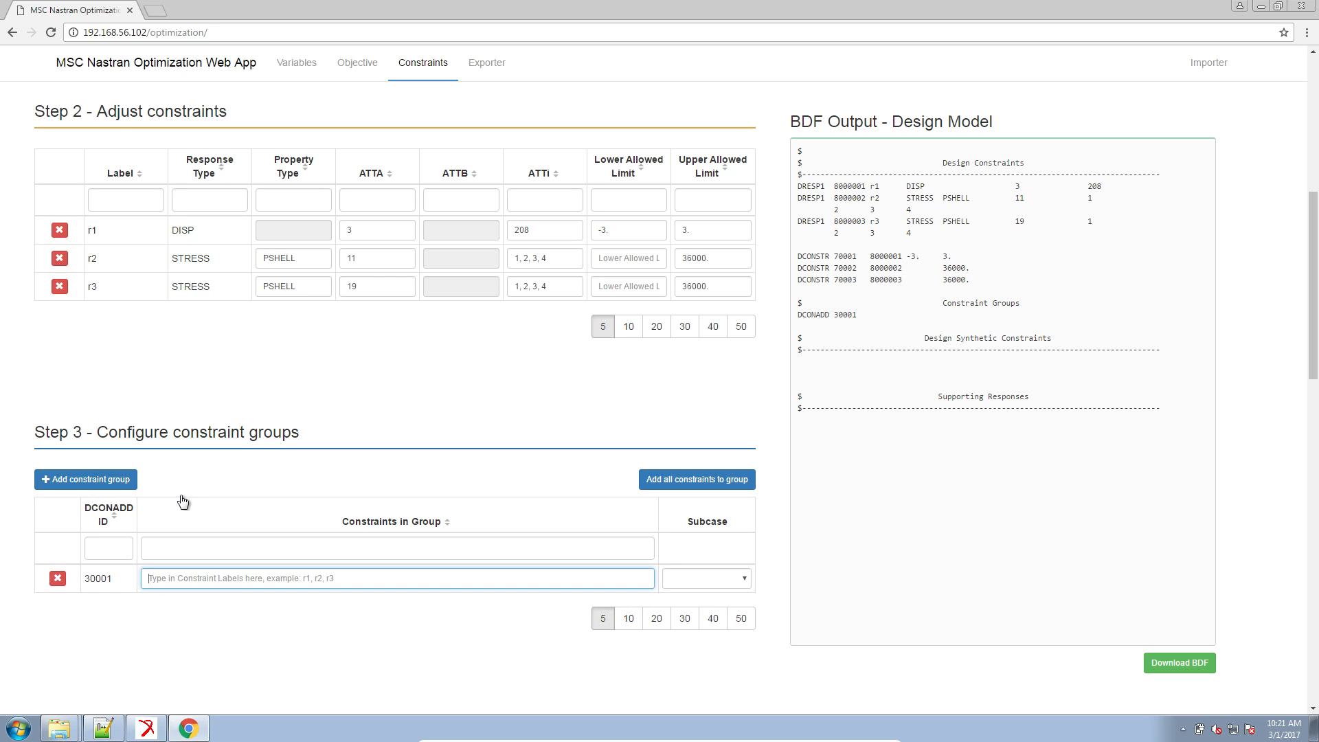
{"action": "left_click", "coordinate": [93, 231]}
{"action": "double_click", "coordinate": [90, 258]}
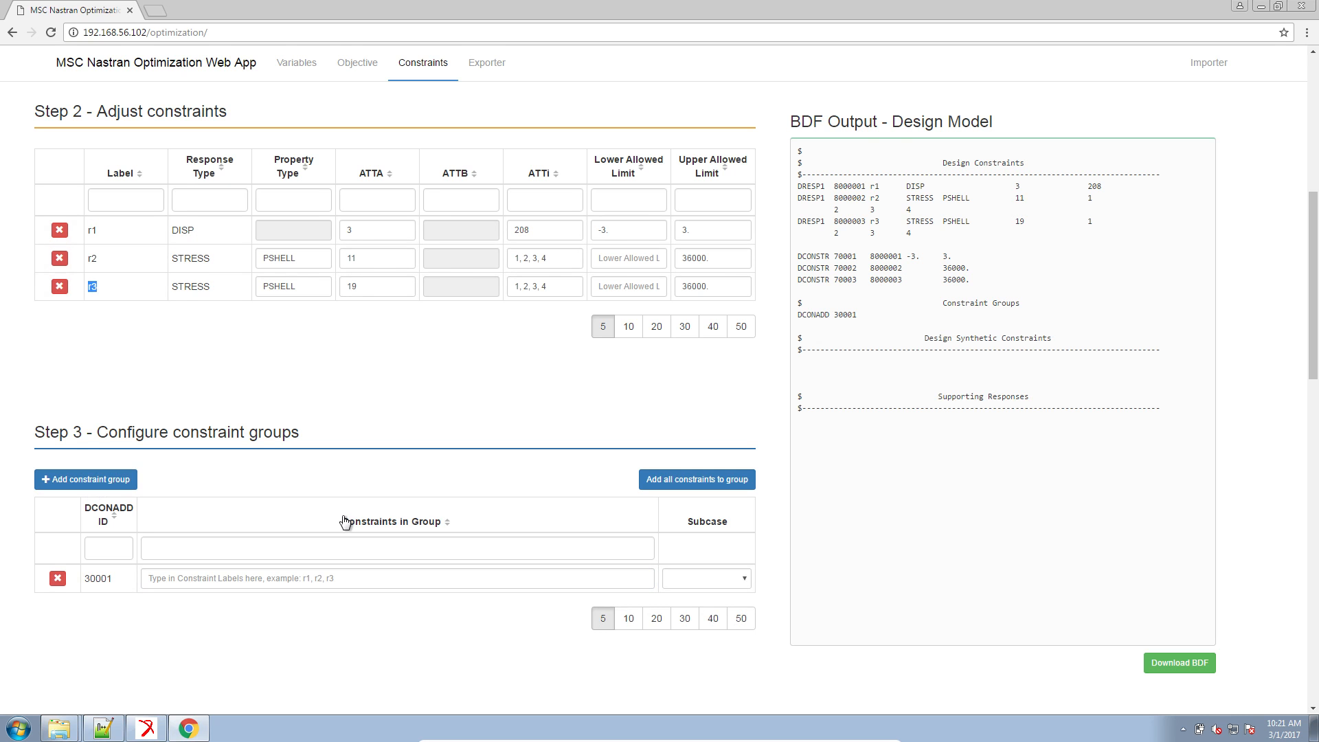
{"action": "key", "text": "ctrl+plus"}
{"action": "key", "text": "ctrl+plus"}
{"action": "key", "text": "ctrl+plus"}
{"action": "key", "text": "ctrl+plus"}
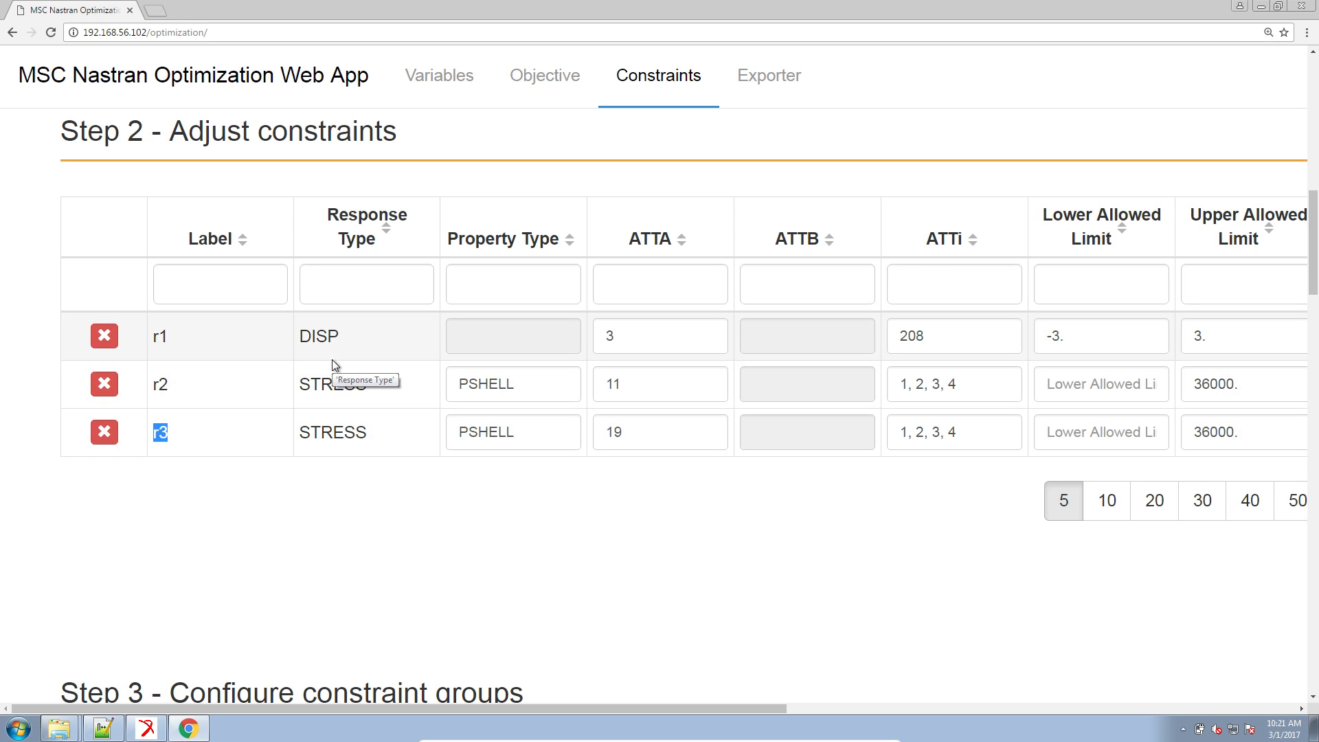
{"action": "scroll", "coordinate": [336, 410], "scroll_direction": "down", "scroll_amount": 5}
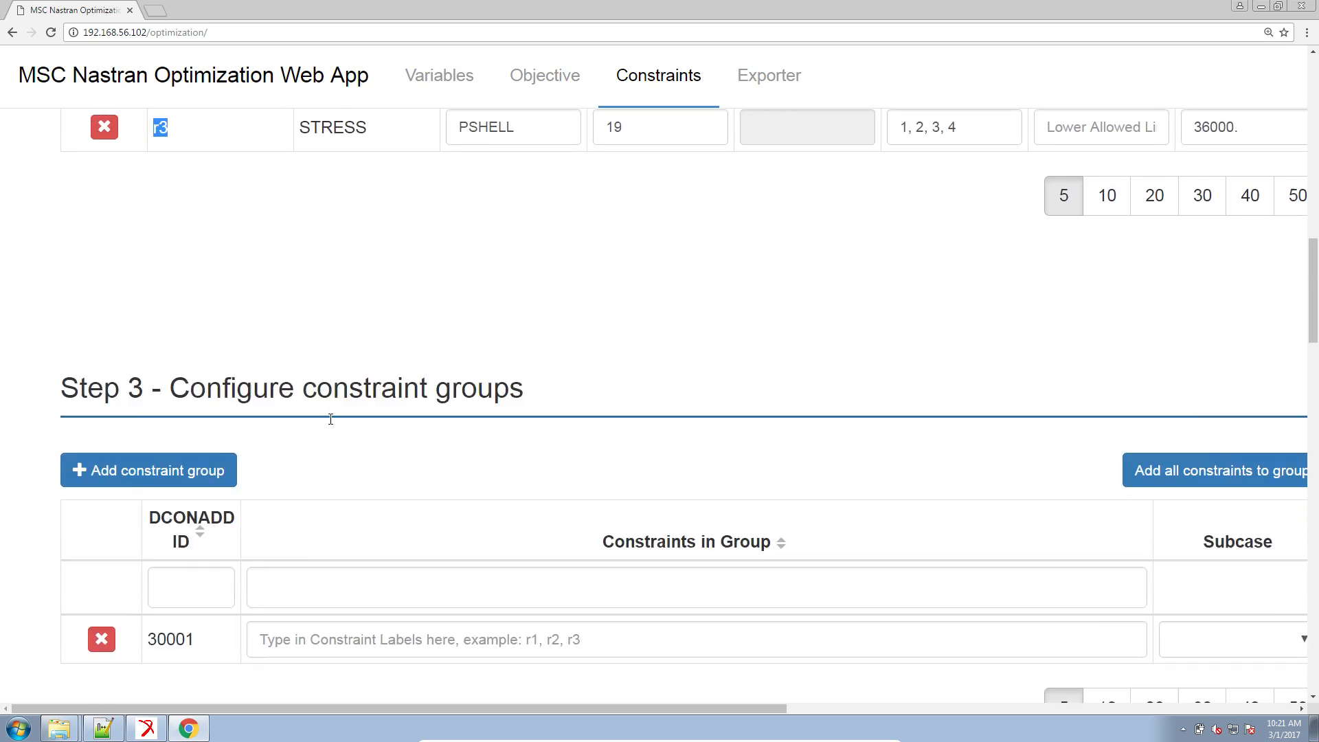
{"action": "left_click", "coordinate": [332, 454]}
{"action": "type", "text": "r1"}
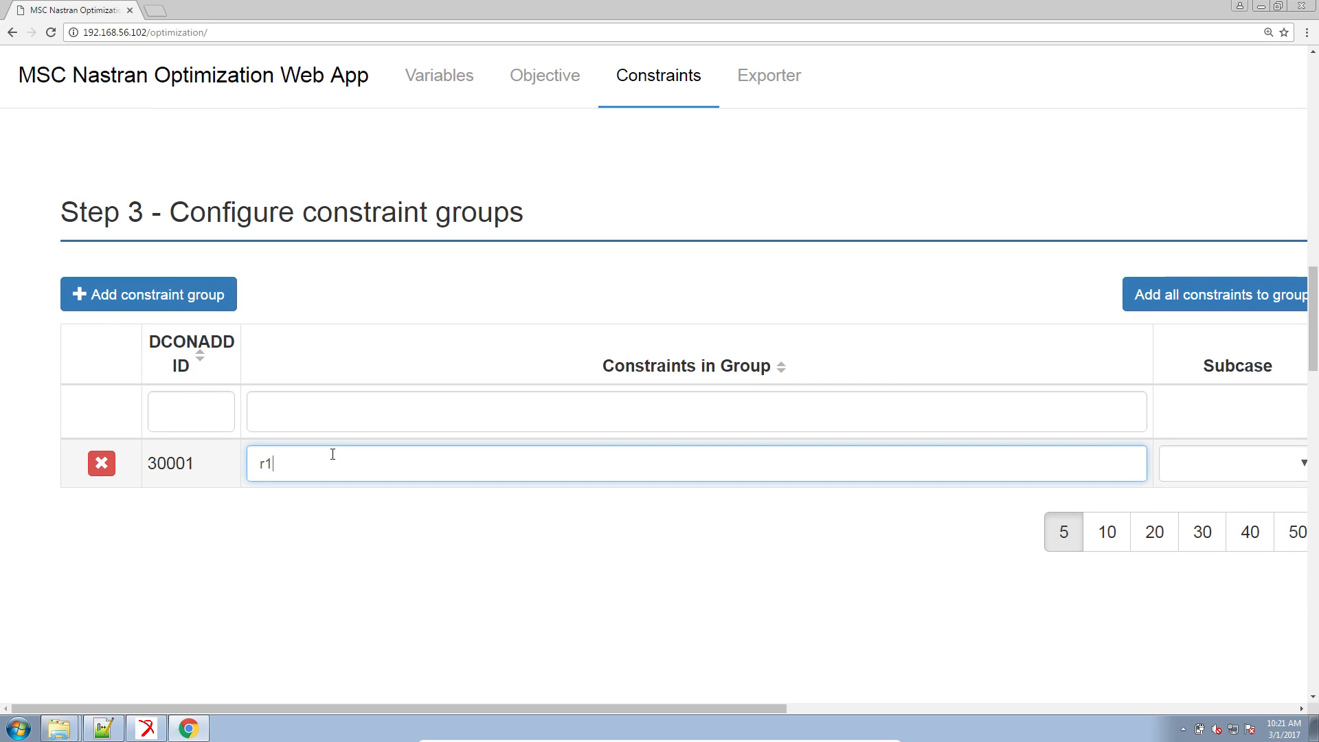
{"action": "type", "text": ", r2, r3"}
Set the constraint group's subcase to All Subcases
{"action": "left_click", "coordinate": [1232, 457]}
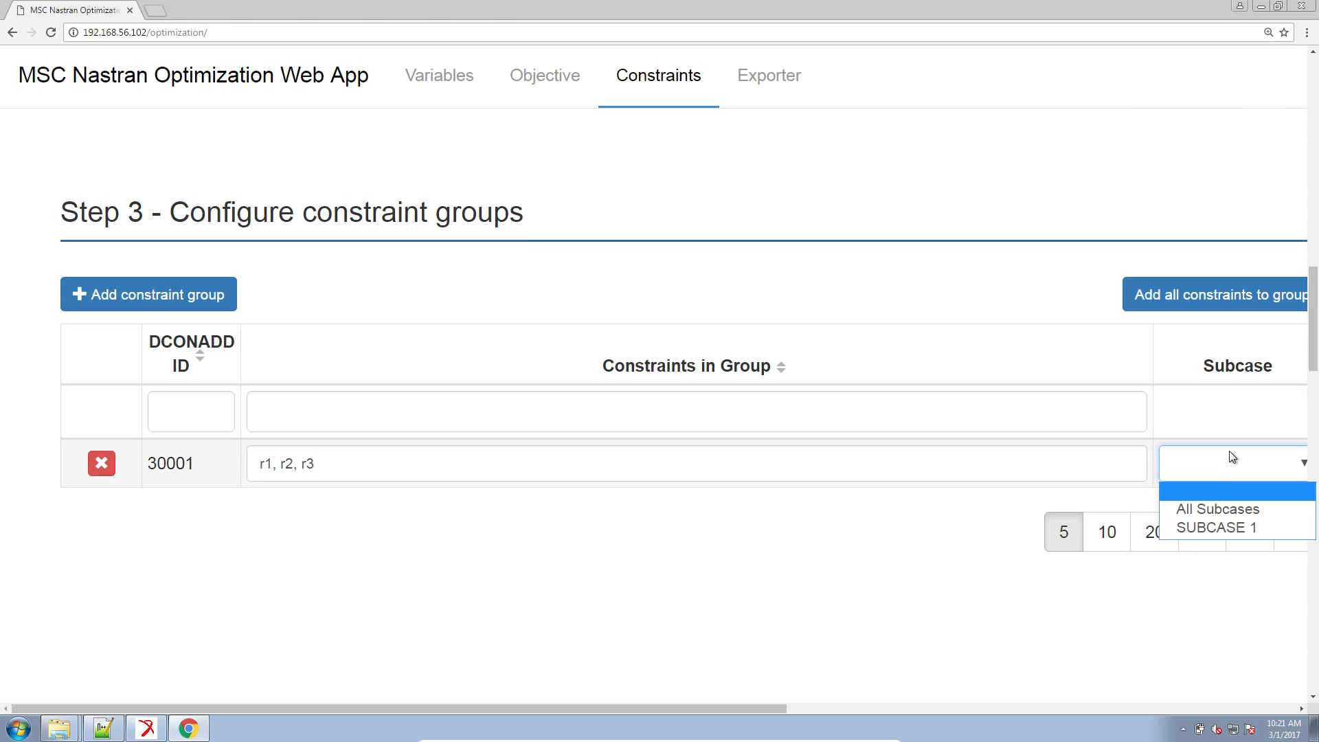
{"action": "left_click", "coordinate": [1222, 510]}
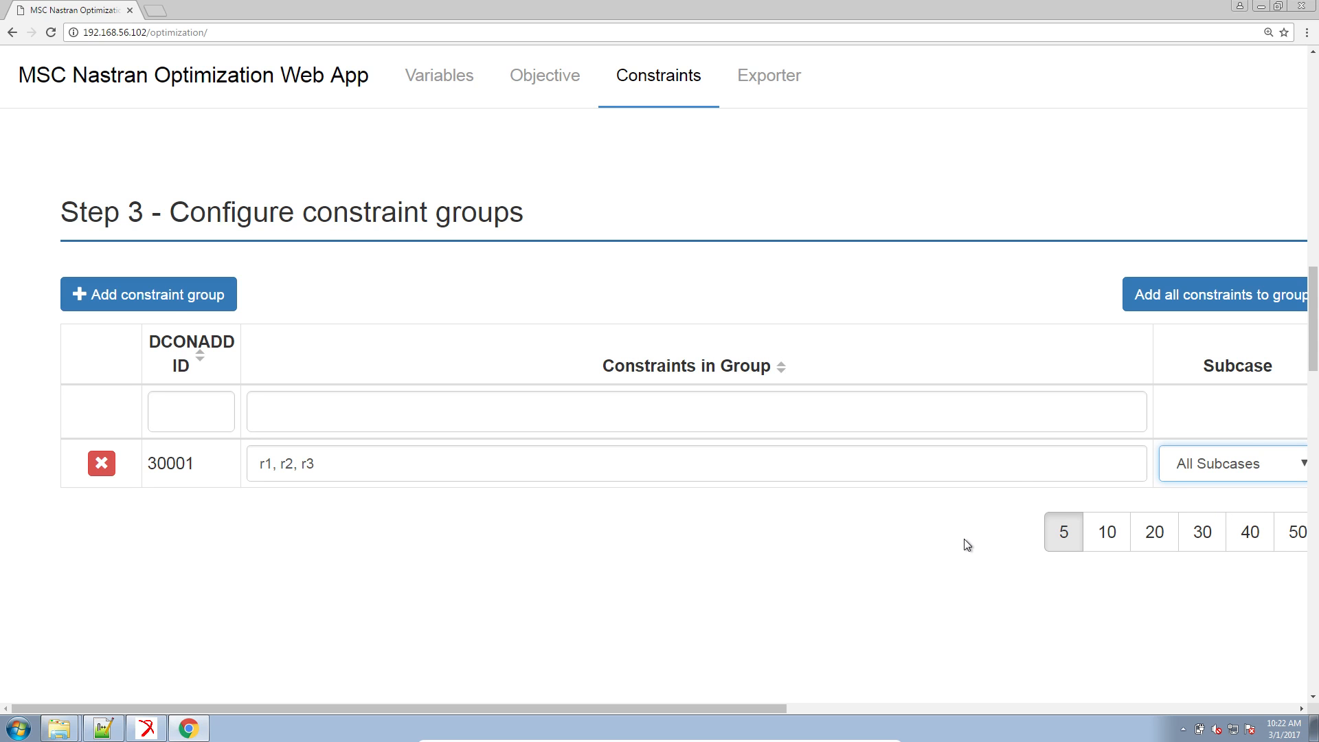
{"action": "key", "text": "ctrl+minus"}
{"action": "key", "text": "ctrl+minus"}
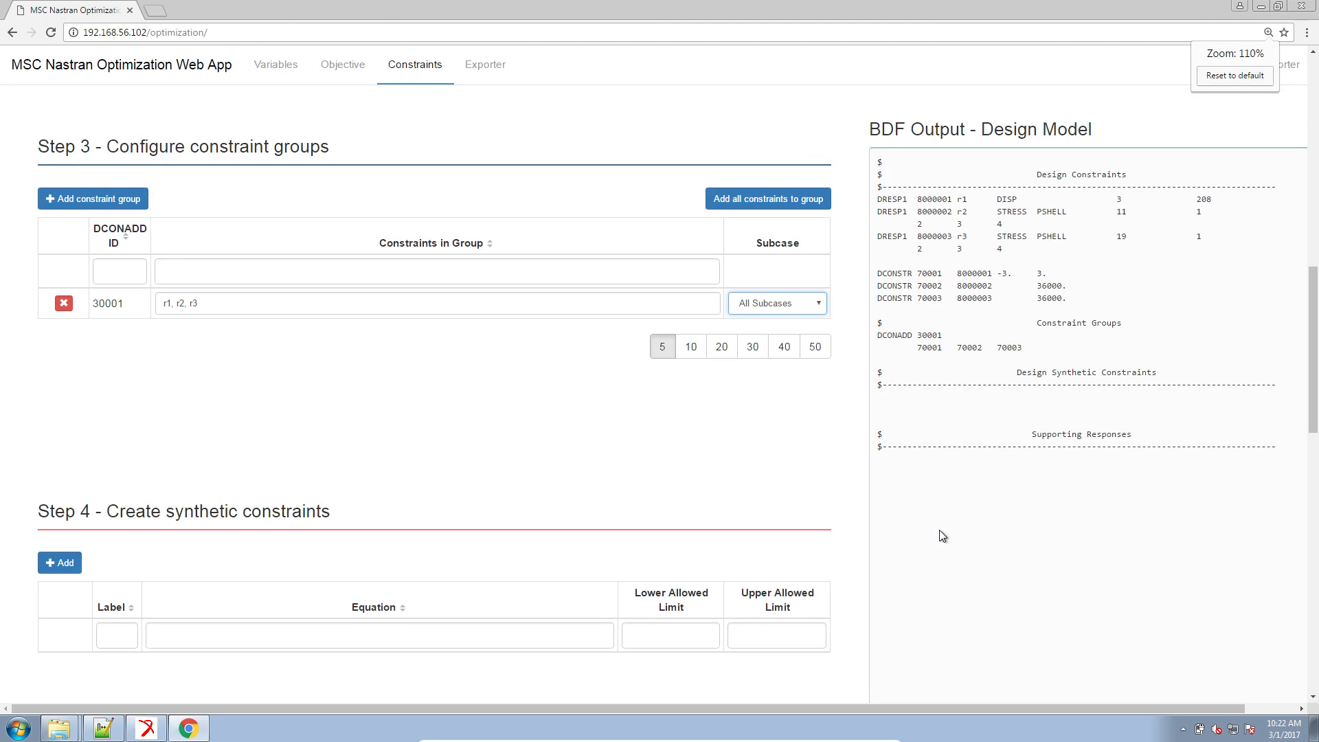
{"action": "key", "text": "ctrl+minus"}
{"action": "key", "text": "ctrl+plus"}
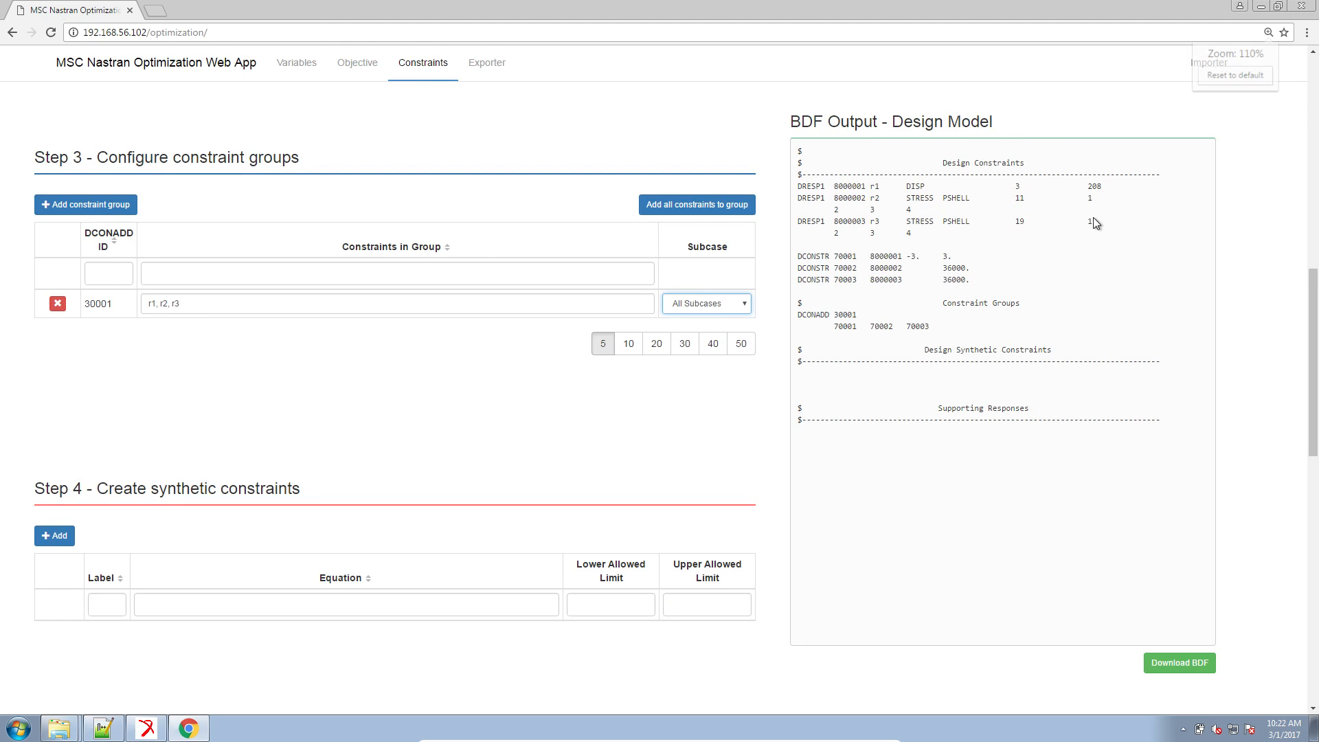
Reset the page zoom to its default and open the exporter view with the generated BDF files
{"action": "left_click", "coordinate": [1235, 76]}
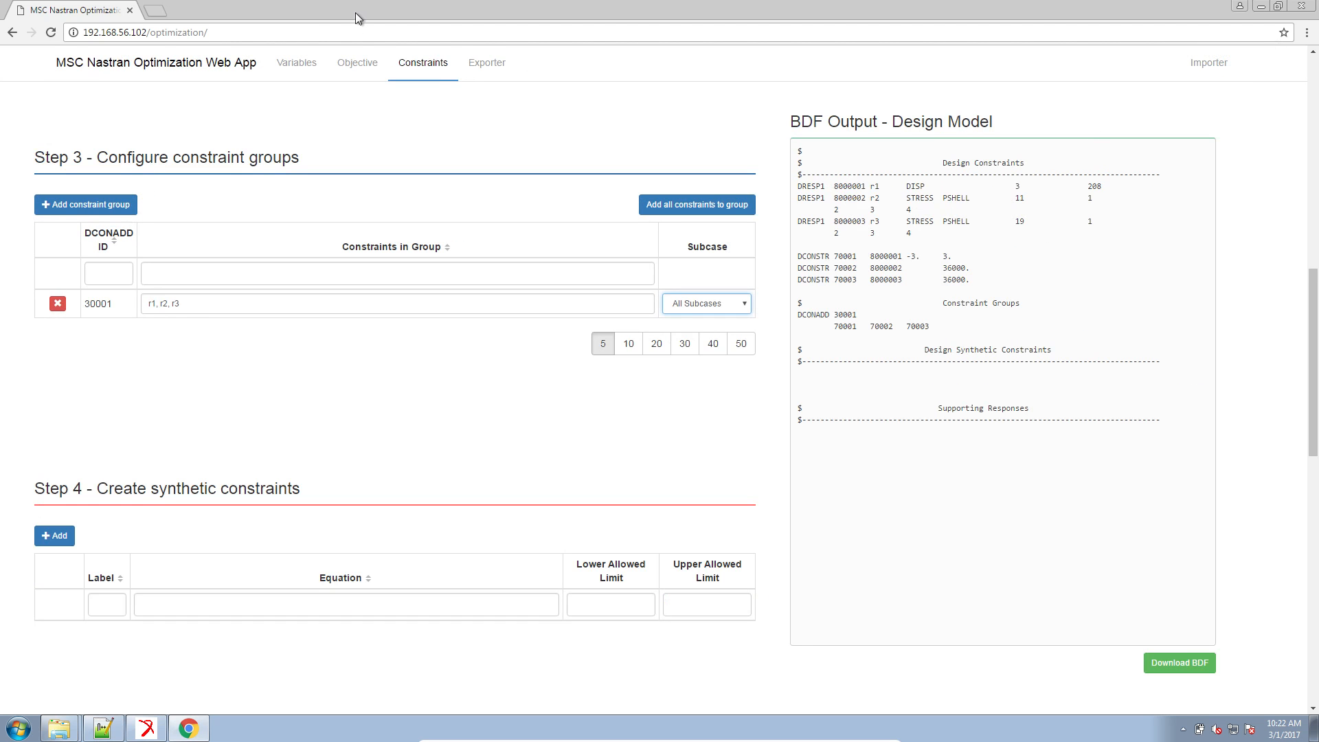
{"action": "left_click", "coordinate": [478, 70]}
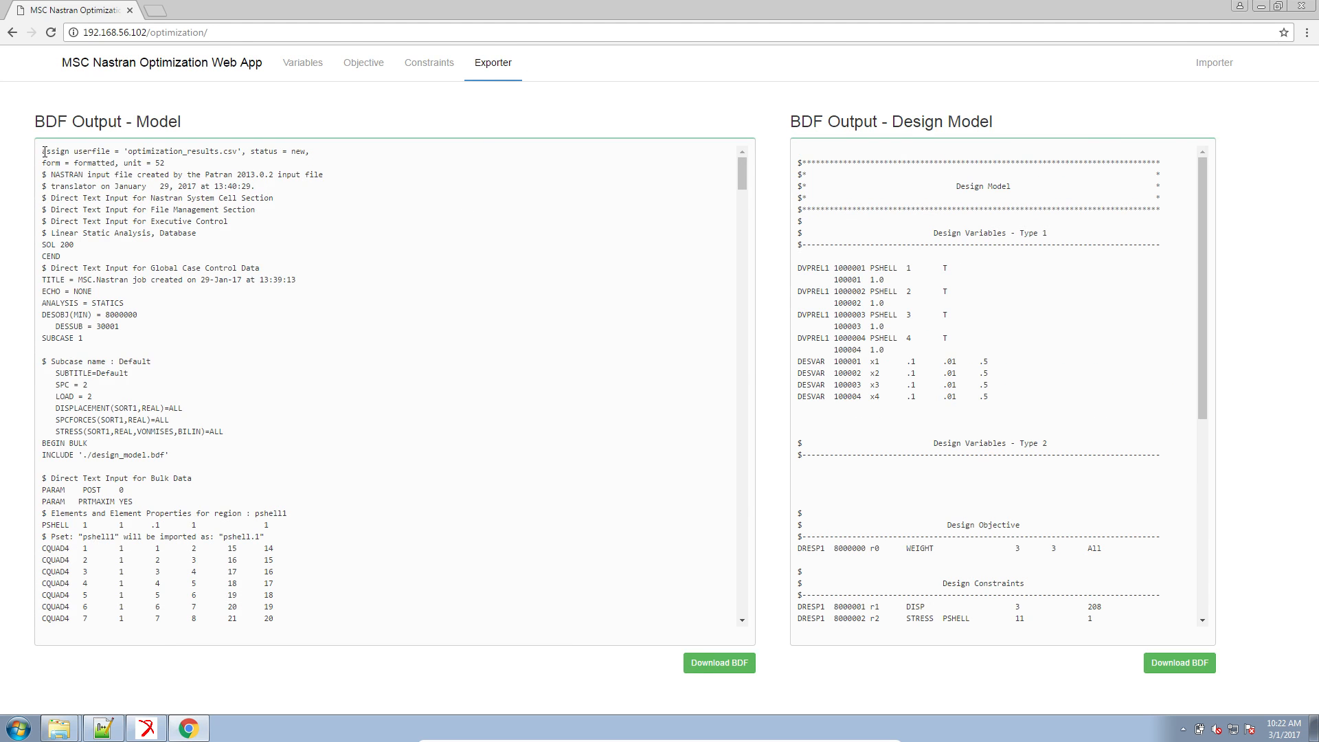
Switch to Notepad++, place the original model.bdf beside the exported model, and examine its SOL line and case control section
{"action": "left_click", "coordinate": [103, 728]}
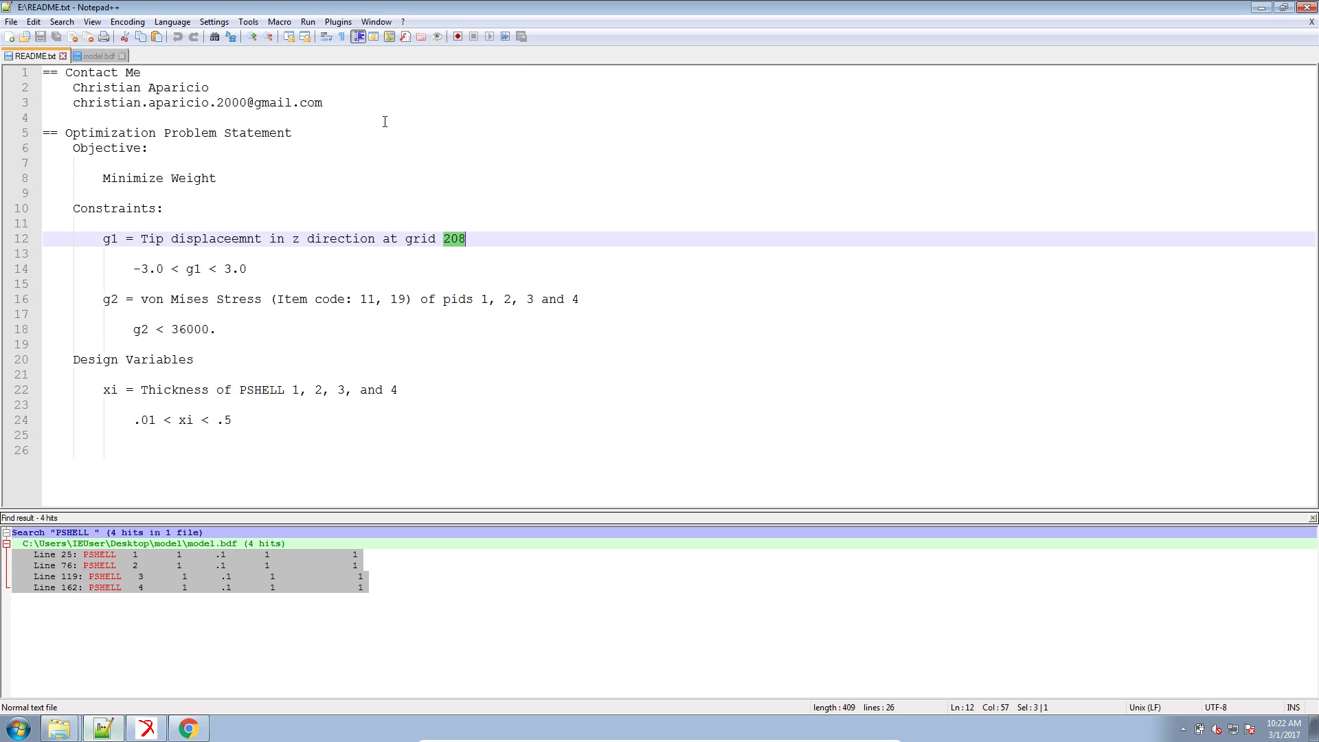
{"action": "left_click", "coordinate": [112, 55]}
{"action": "left_click_drag", "start_coordinate": [117, 8], "coordinate": [1316, 265]}
{"action": "scroll", "coordinate": [993, 344], "scroll_direction": "down", "scroll_amount": 4}
{"action": "left_click_drag", "start_coordinate": [712, 143], "coordinate": [912, 442]}
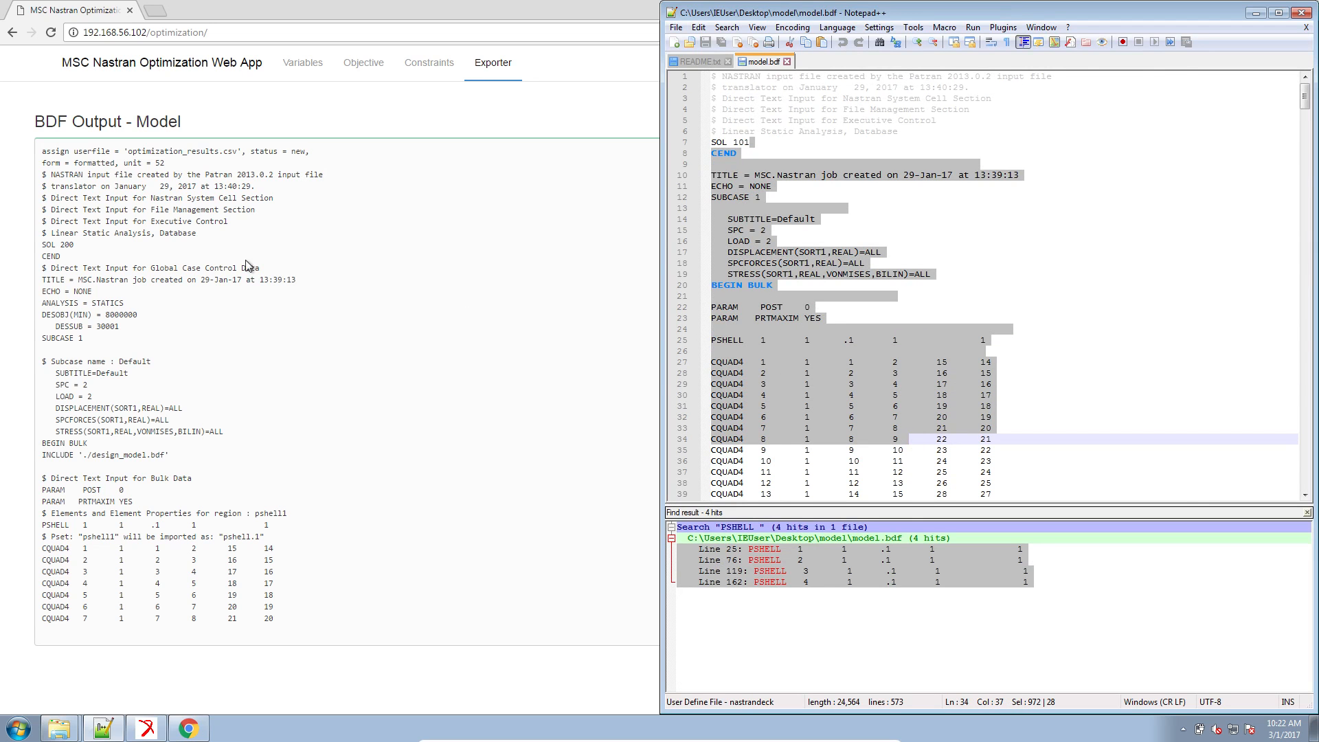
{"action": "left_click", "coordinate": [730, 165]}
{"action": "left_click_drag", "start_coordinate": [752, 144], "coordinate": [704, 142]}
Examine the exported model's SOL 200 line, its ANALYSIS, DESOBJ and DESSUB entries, and the INCLUDE statement for design_model.bdf
{"action": "left_click_drag", "start_coordinate": [84, 240], "coordinate": [39, 249]}
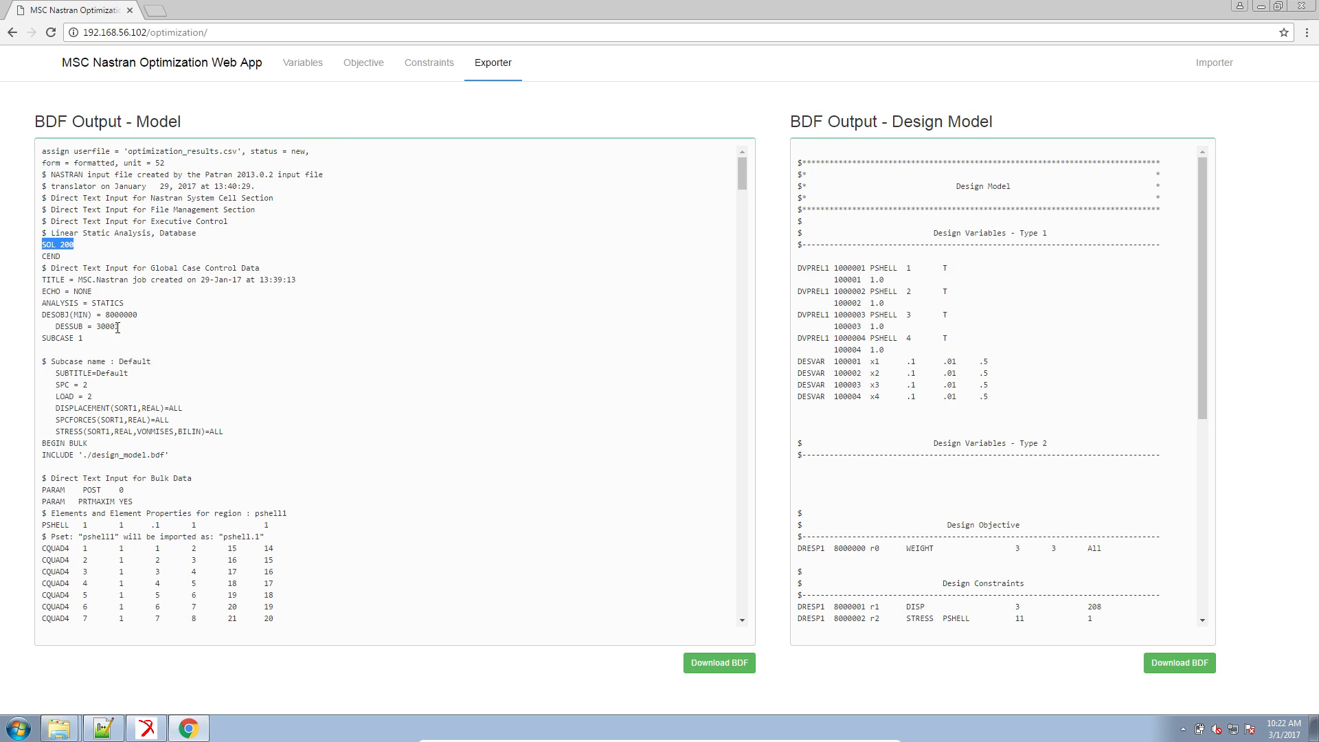
{"action": "left_click_drag", "start_coordinate": [121, 327], "coordinate": [39, 301]}
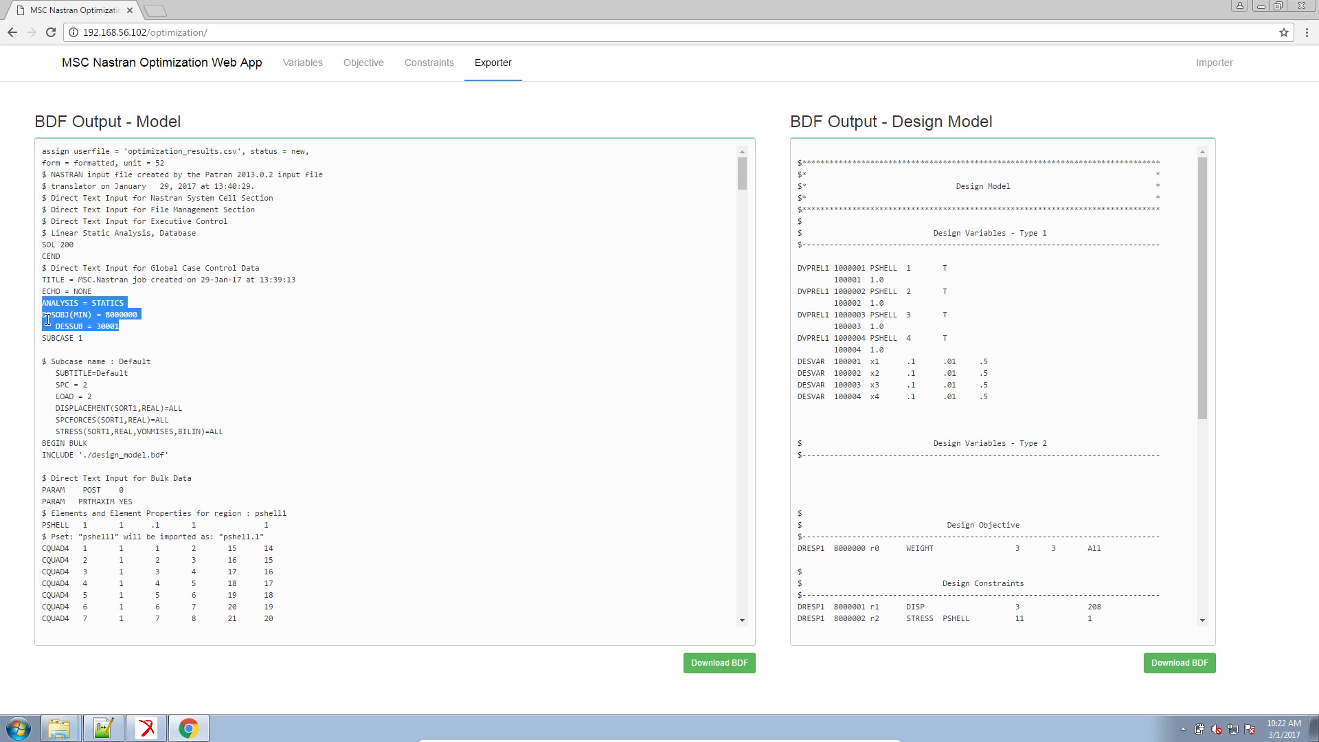
{"action": "left_click_drag", "start_coordinate": [169, 455], "coordinate": [39, 456]}
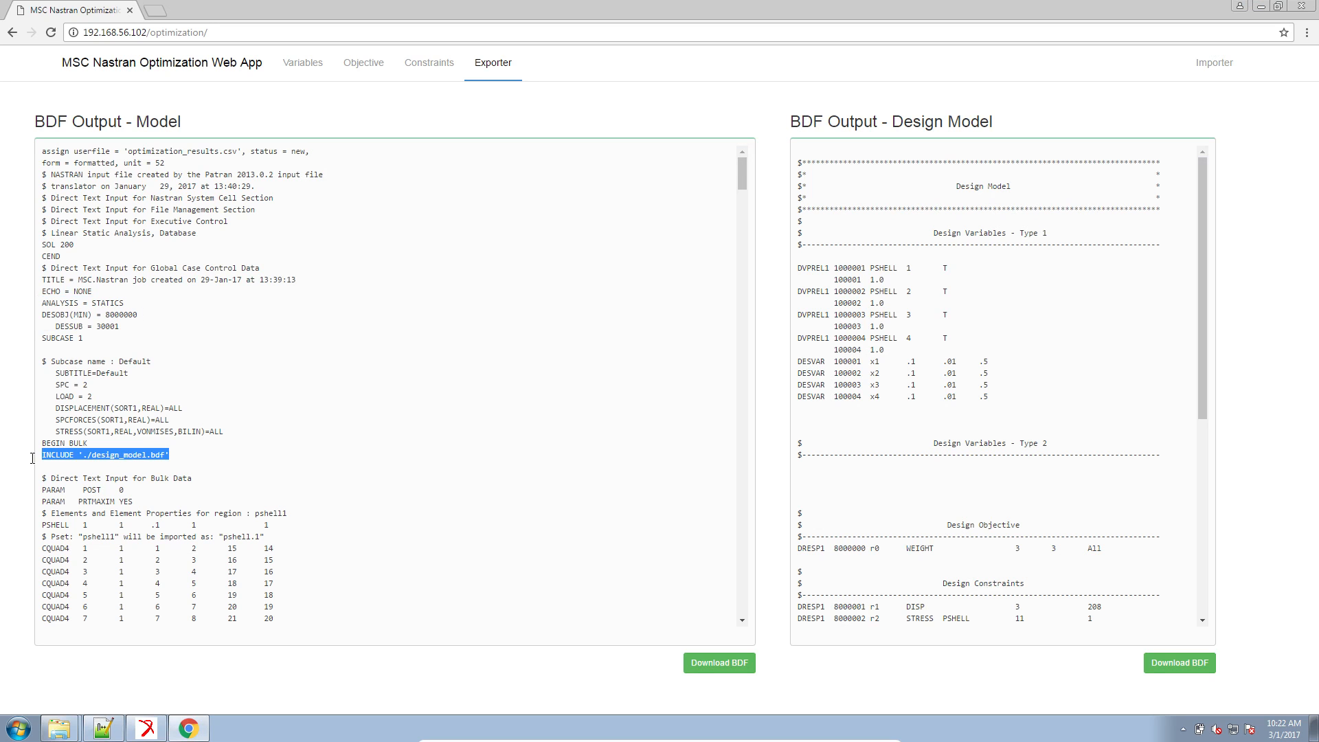
{"action": "left_click", "coordinate": [303, 407]}
Review the exported design model's design variables, weight objective, constraints and DCONADD constraint group
{"action": "left_click_drag", "start_coordinate": [795, 152], "coordinate": [833, 333]}
{"action": "scroll", "coordinate": [832, 333], "scroll_direction": "down", "scroll_amount": 1}
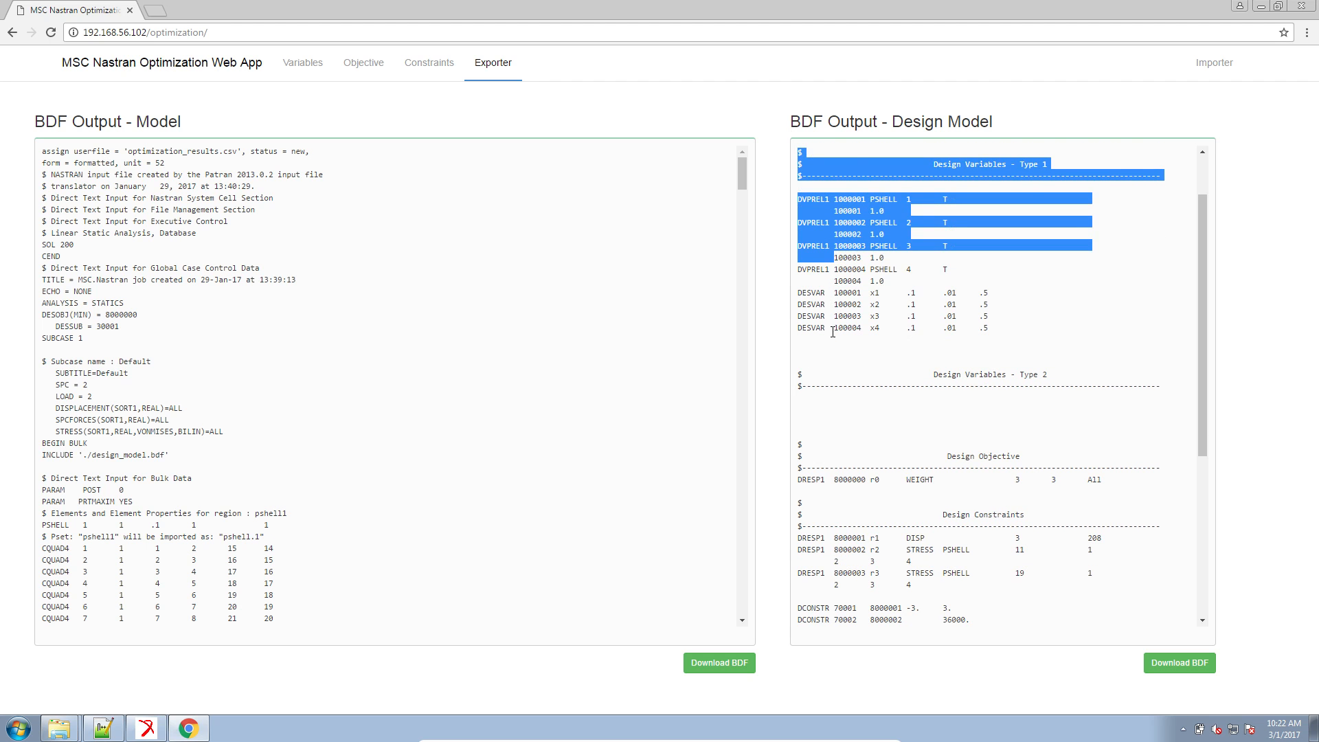
{"action": "scroll", "coordinate": [832, 333], "scroll_direction": "up", "scroll_amount": 1}
{"action": "left_click", "coordinate": [1004, 407]}
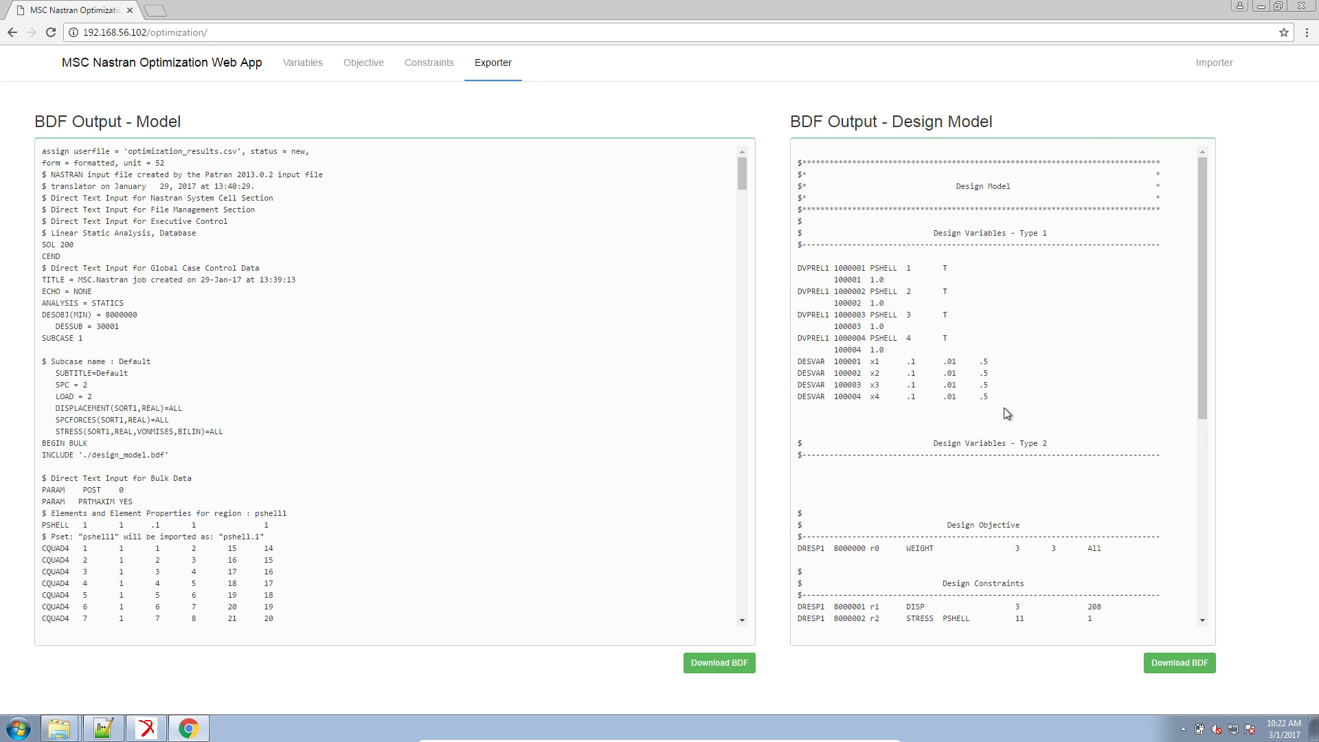
{"action": "left_click_drag", "start_coordinate": [997, 406], "coordinate": [796, 268]}
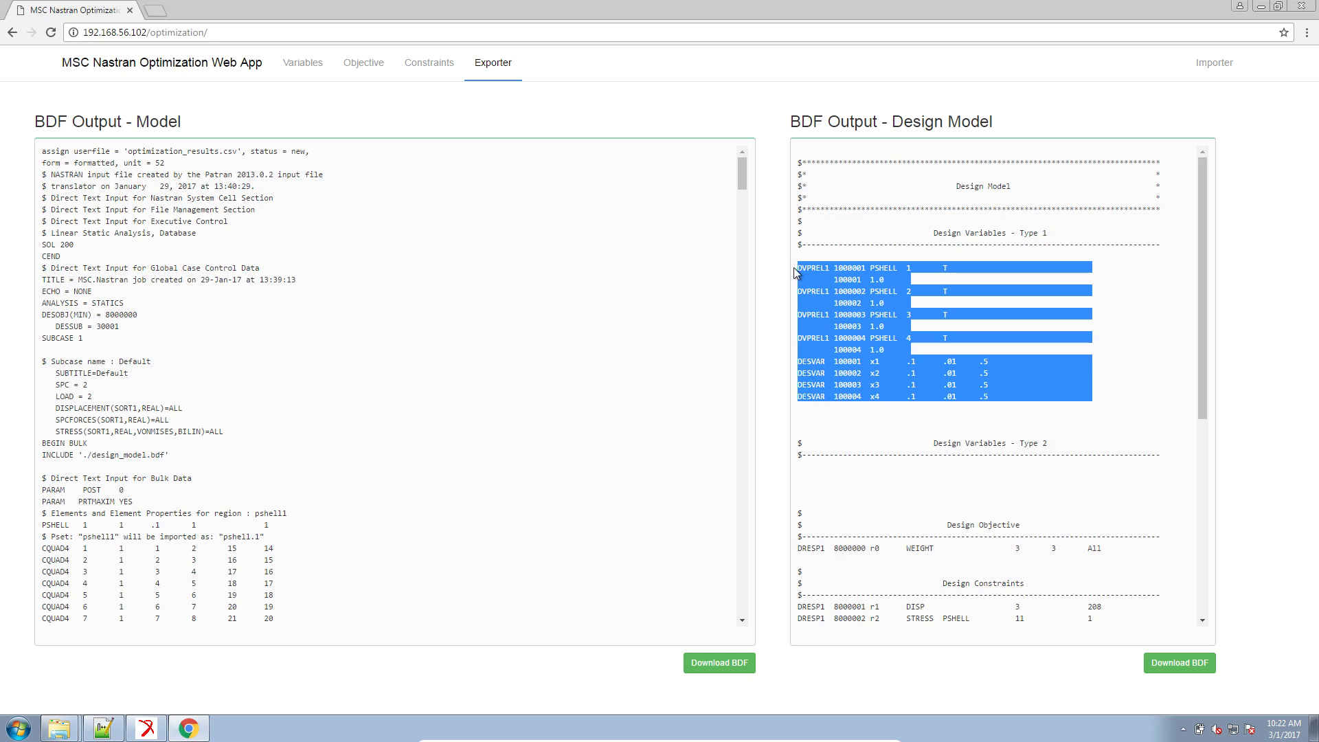
{"action": "scroll", "coordinate": [863, 340], "scroll_direction": "down", "scroll_amount": 3}
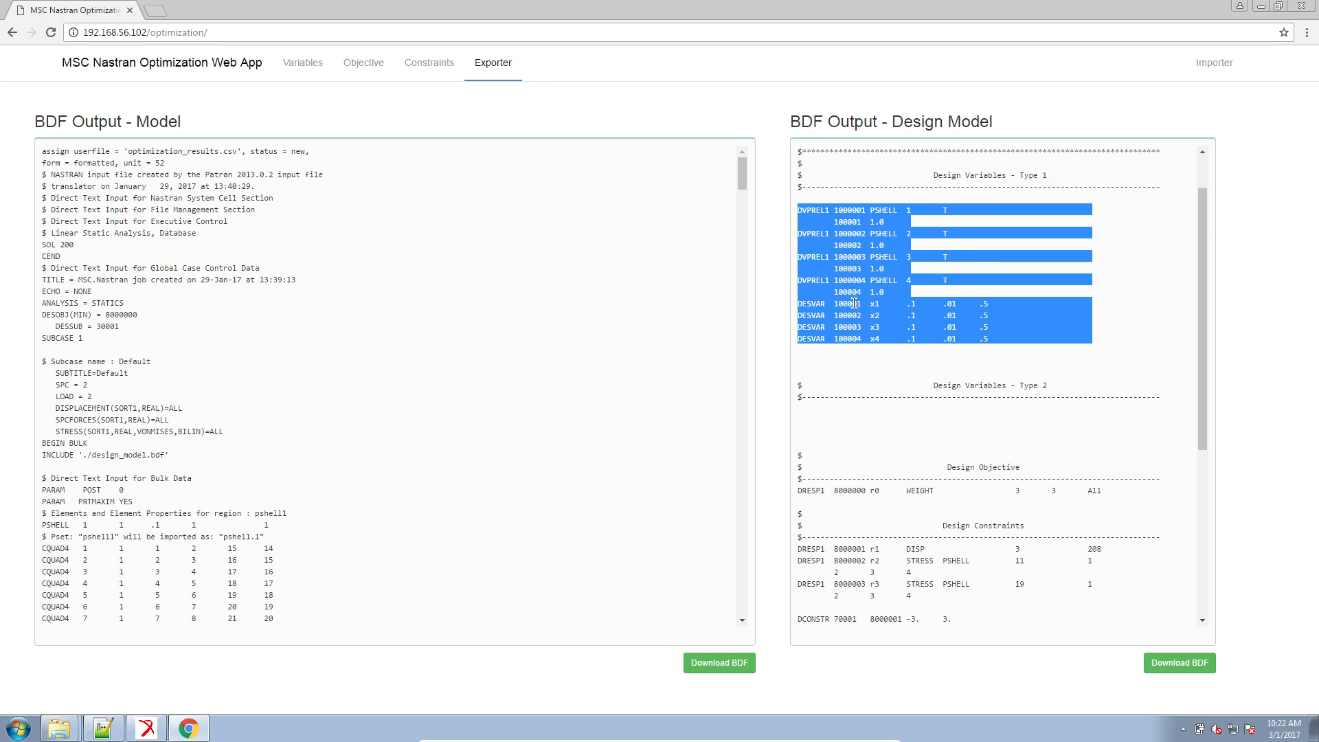
{"action": "left_click_drag", "start_coordinate": [858, 319], "coordinate": [880, 376]}
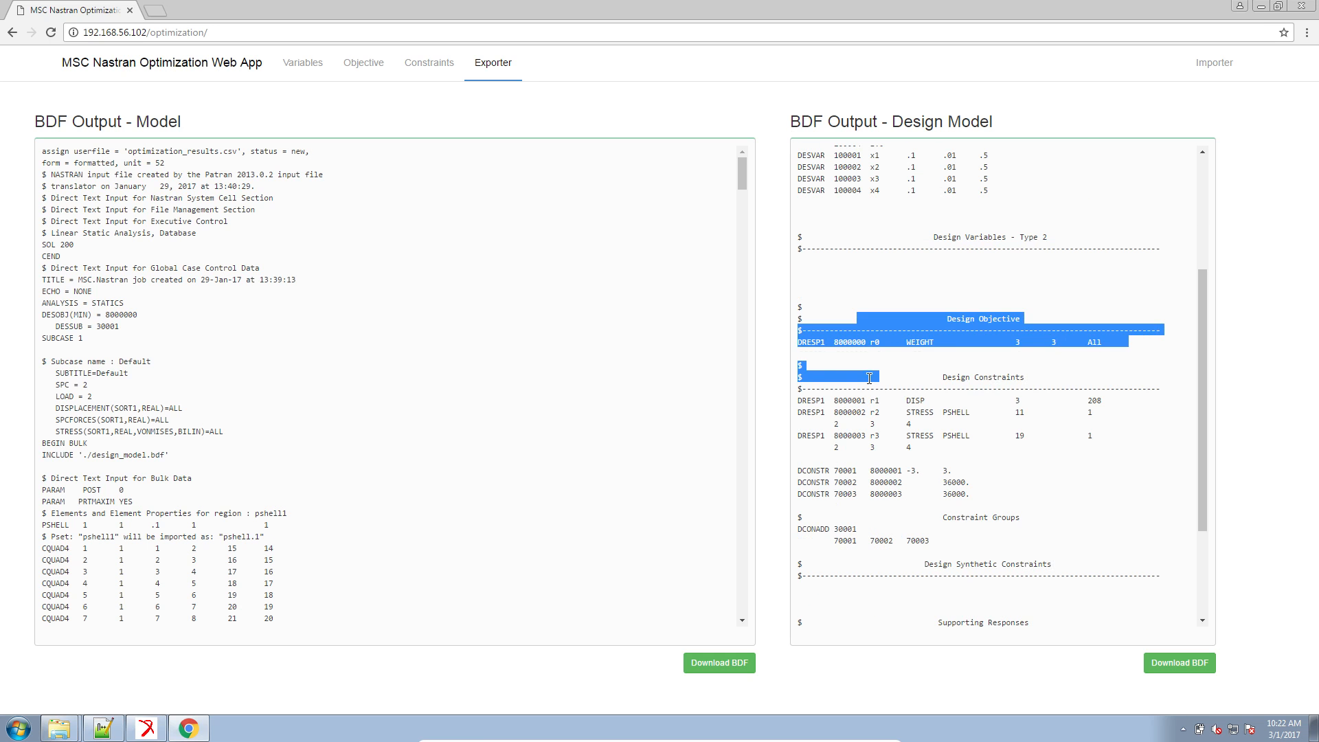
{"action": "left_click", "coordinate": [870, 379]}
{"action": "scroll", "coordinate": [886, 475], "scroll_direction": "down", "scroll_amount": 2}
{"action": "left_click_drag", "start_coordinate": [941, 405], "coordinate": [820, 393]}
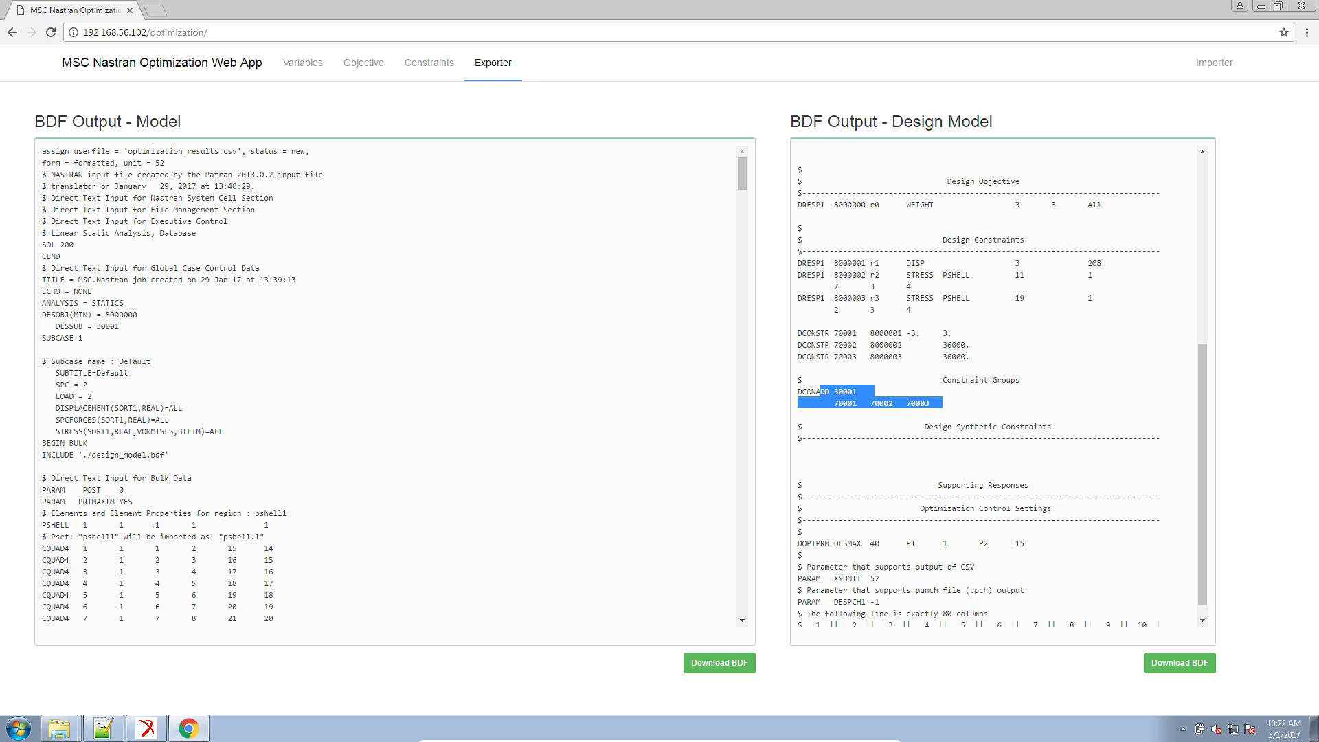
Check the Downloads folder, and download both the model and the design model BDF files from the exporter
{"action": "left_click", "coordinate": [56, 728]}
{"action": "left_click", "coordinate": [52, 700]}
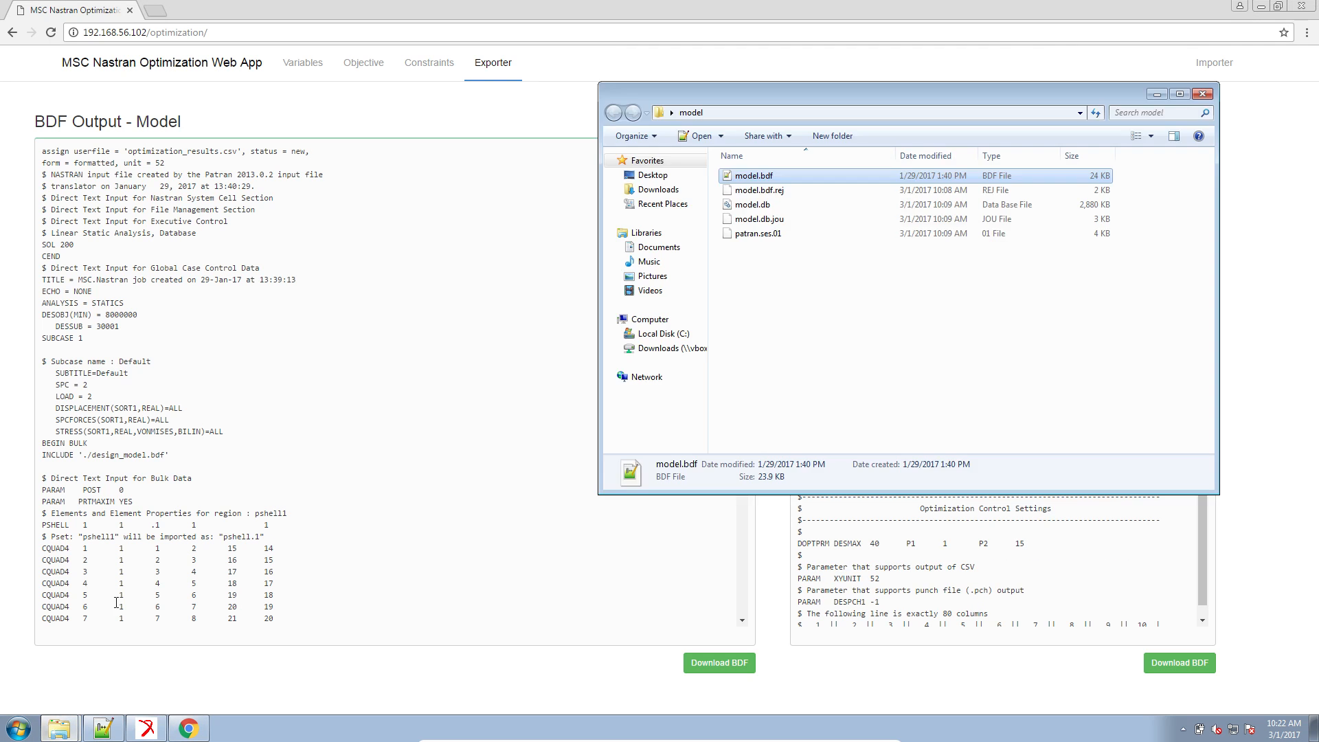
{"action": "left_click", "coordinate": [658, 190]}
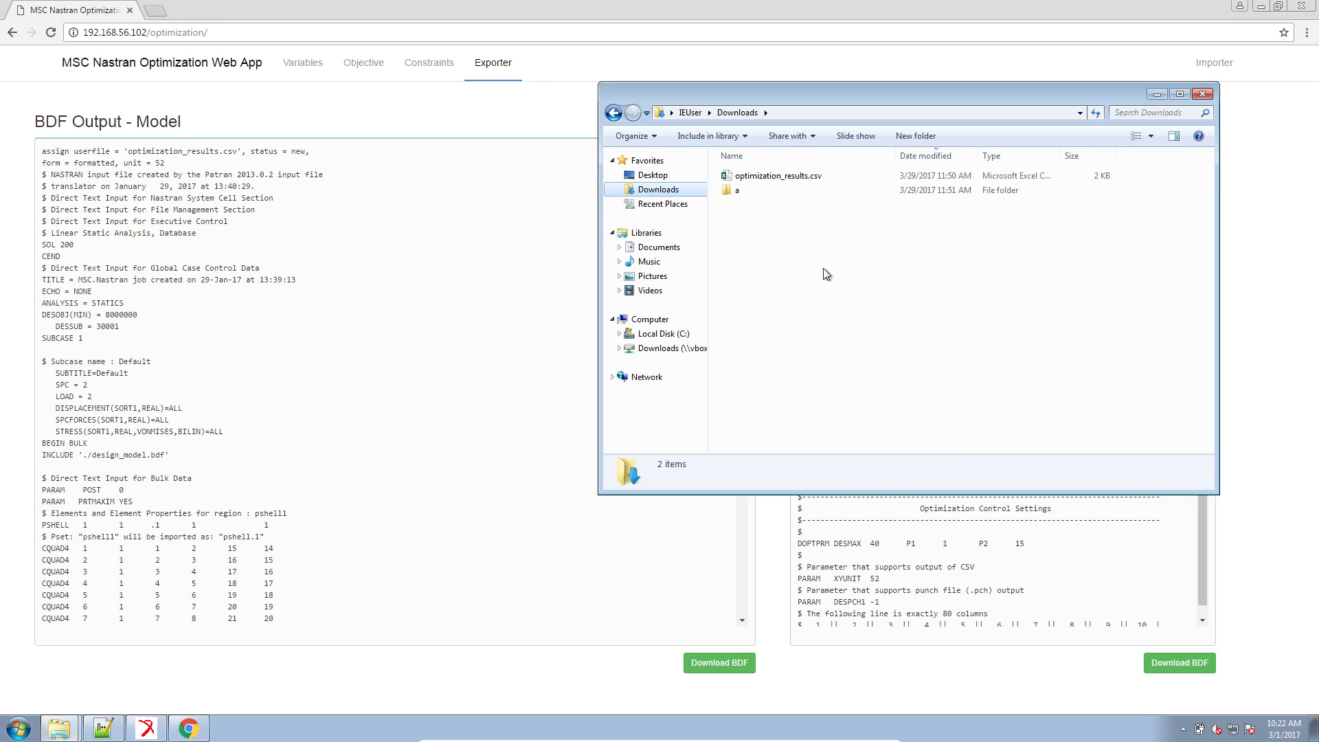
{"action": "left_click", "coordinate": [763, 627]}
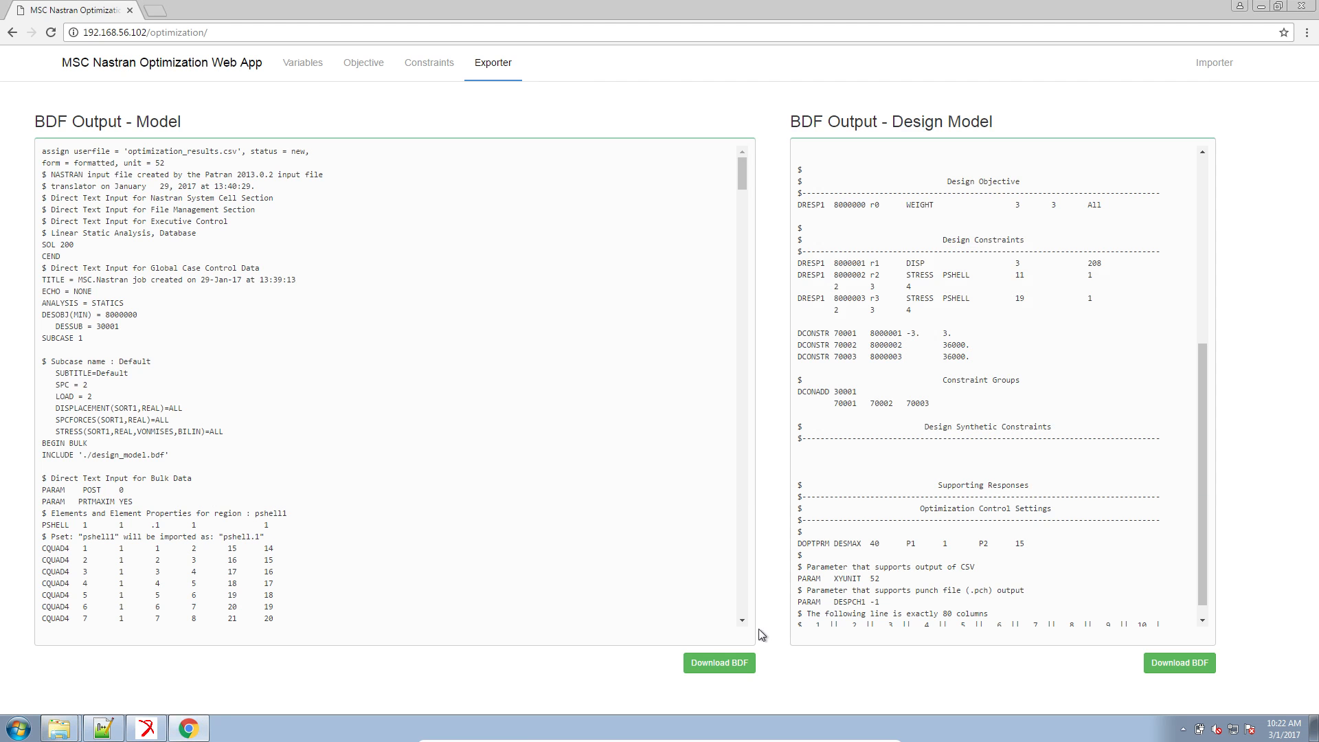
{"action": "left_click", "coordinate": [744, 664]}
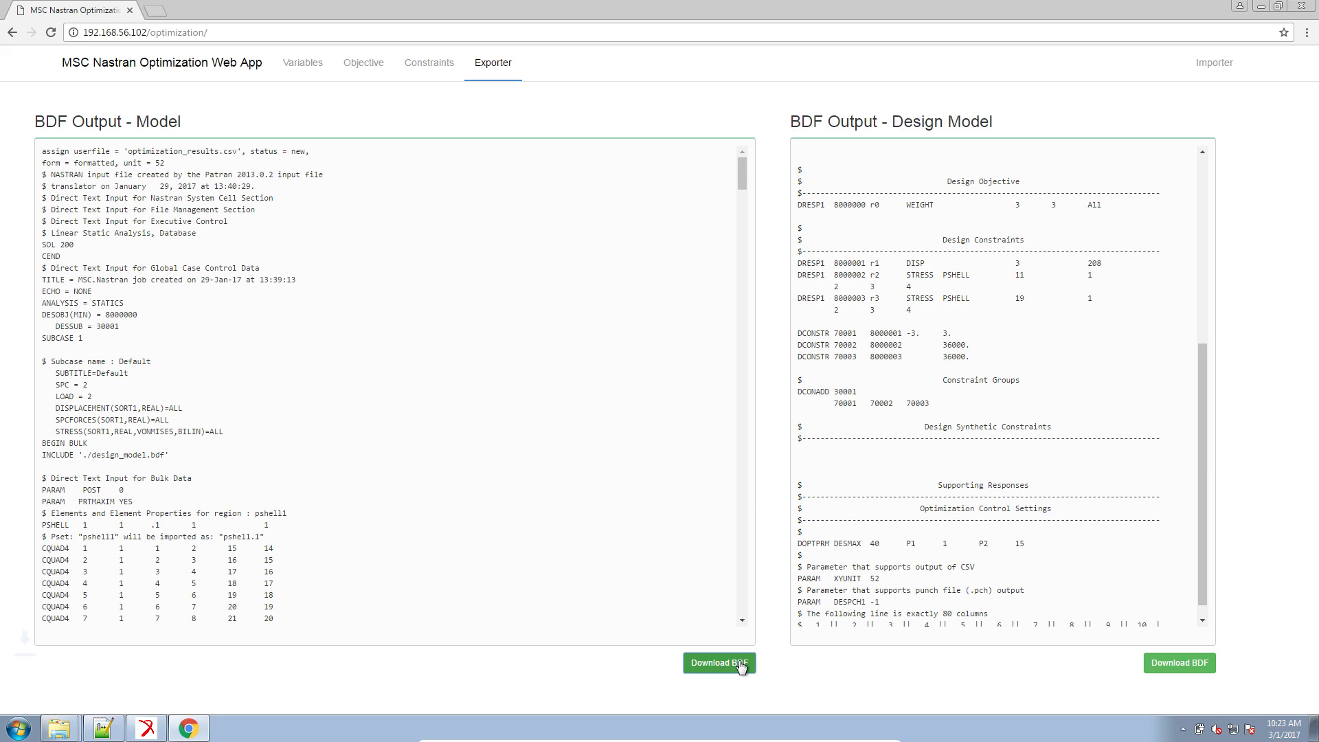
{"action": "left_click", "coordinate": [1201, 668]}
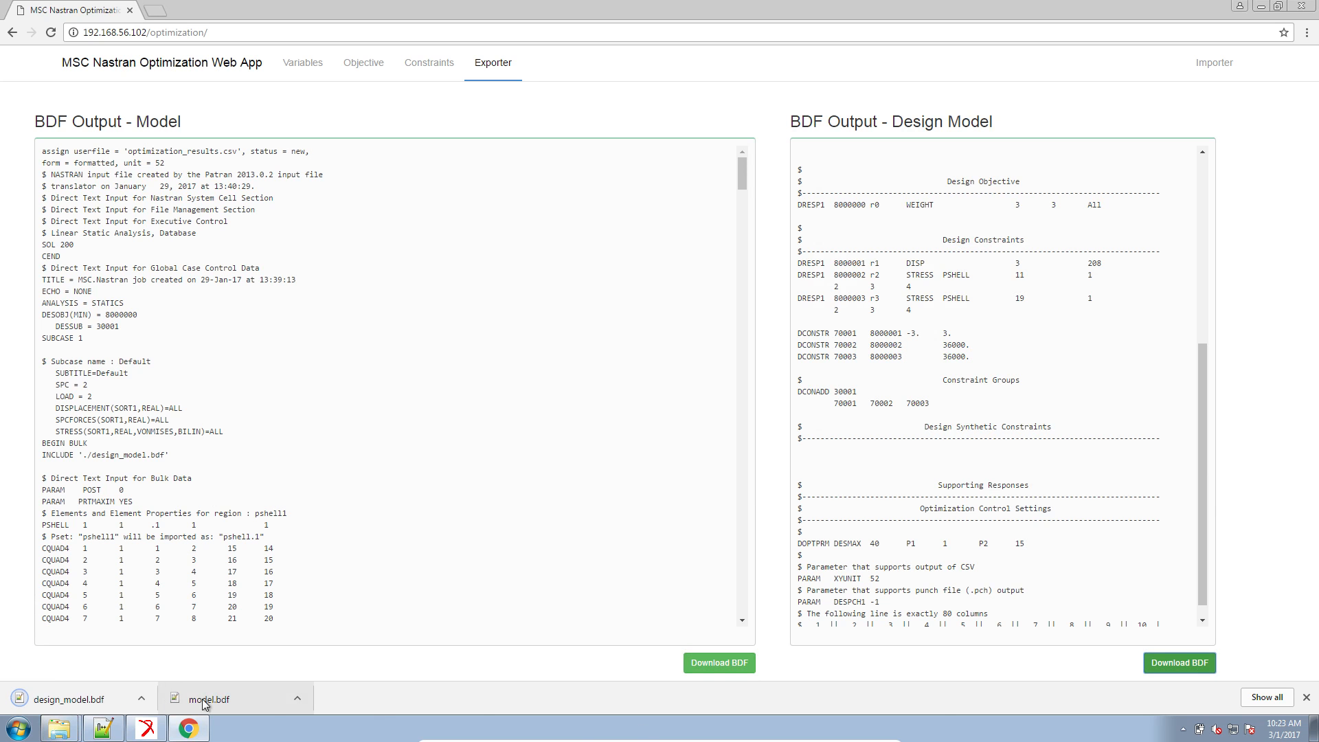
Copy design_model.bdf and model.bdf from the Downloads folder
{"action": "left_click", "coordinate": [59, 727]}
{"action": "left_click", "coordinate": [78, 702]}
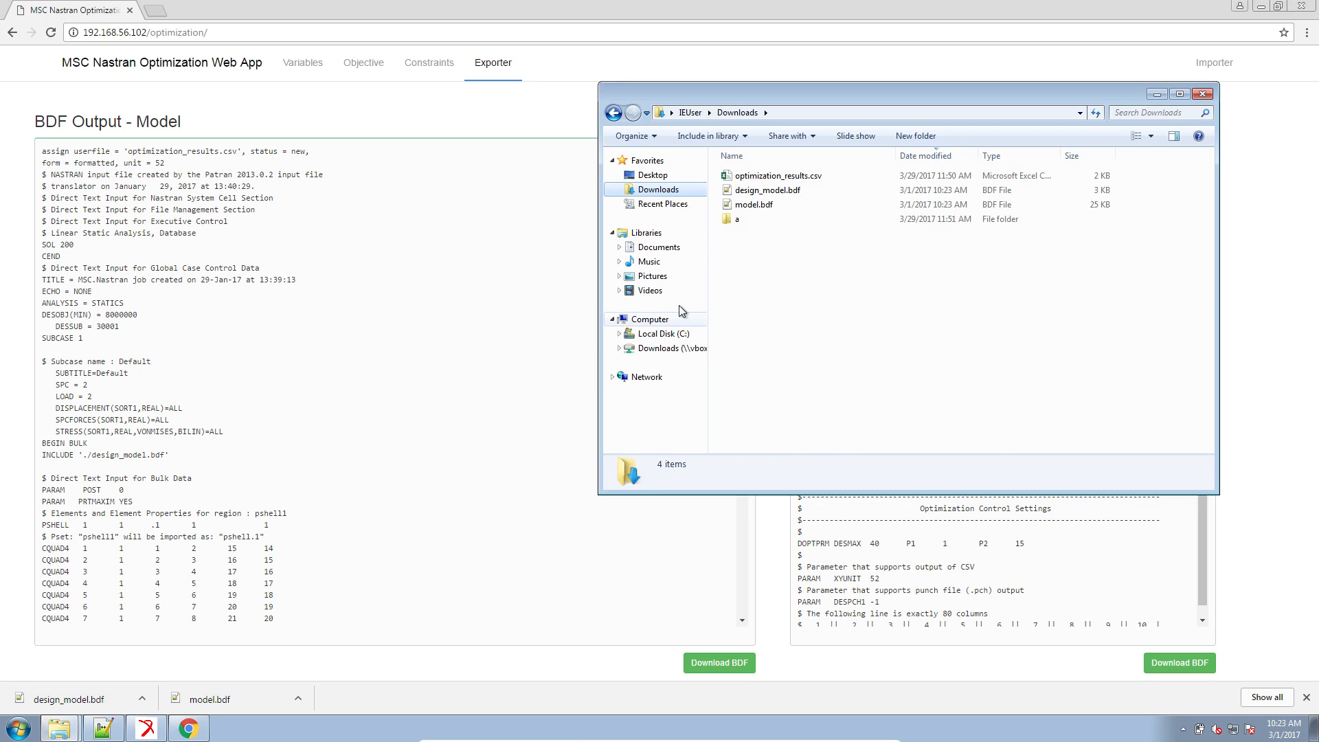
{"action": "left_click", "coordinate": [805, 190]}
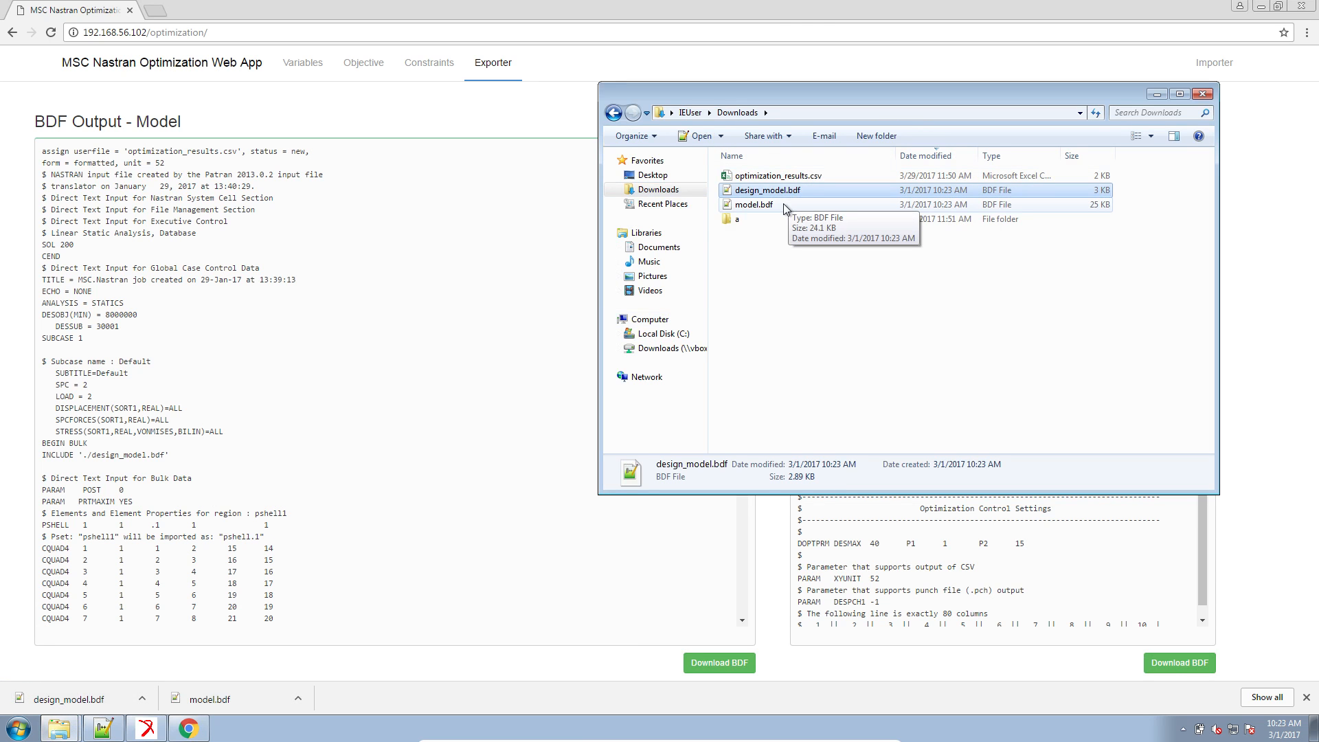
{"action": "left_click", "coordinate": [784, 205], "text": "ctrl"}
{"action": "right_click", "coordinate": [784, 204]}
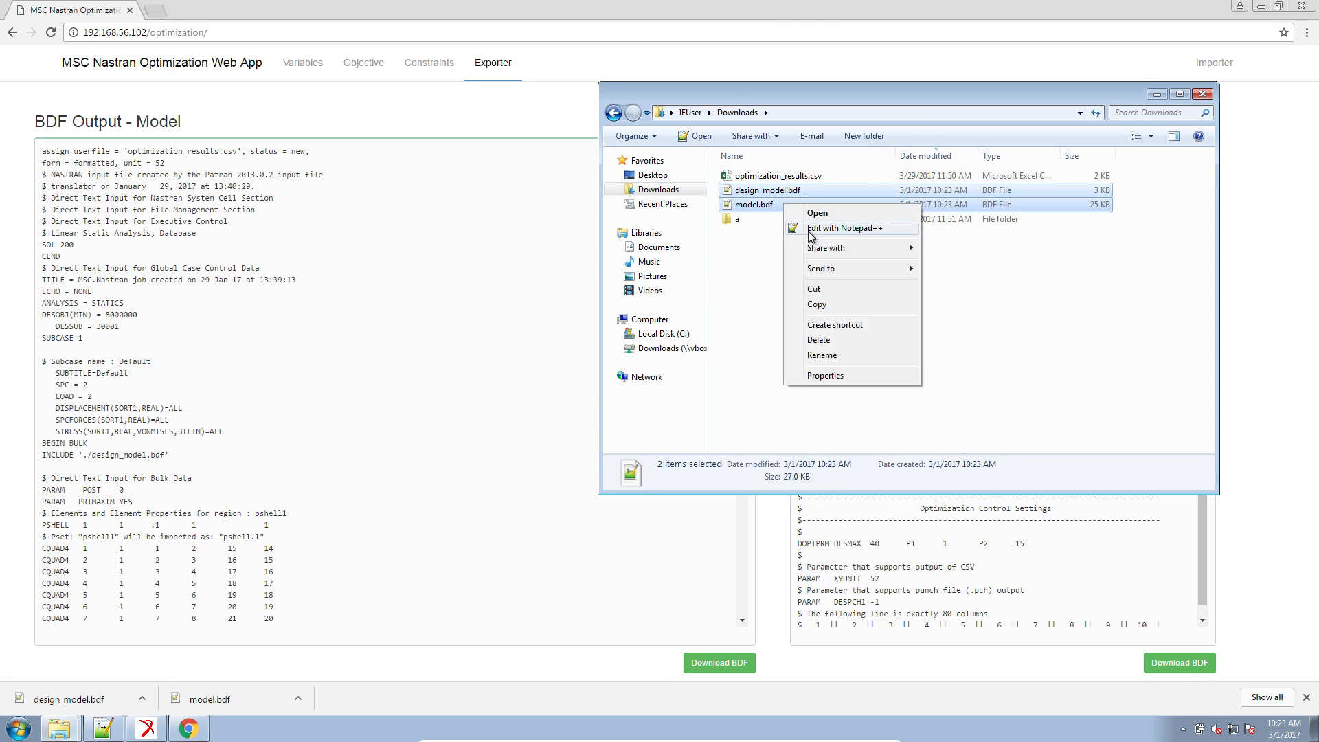
{"action": "left_click", "coordinate": [821, 304]}
Create a new folder named "optimization" on the Desktop
{"action": "left_click", "coordinate": [653, 175]}
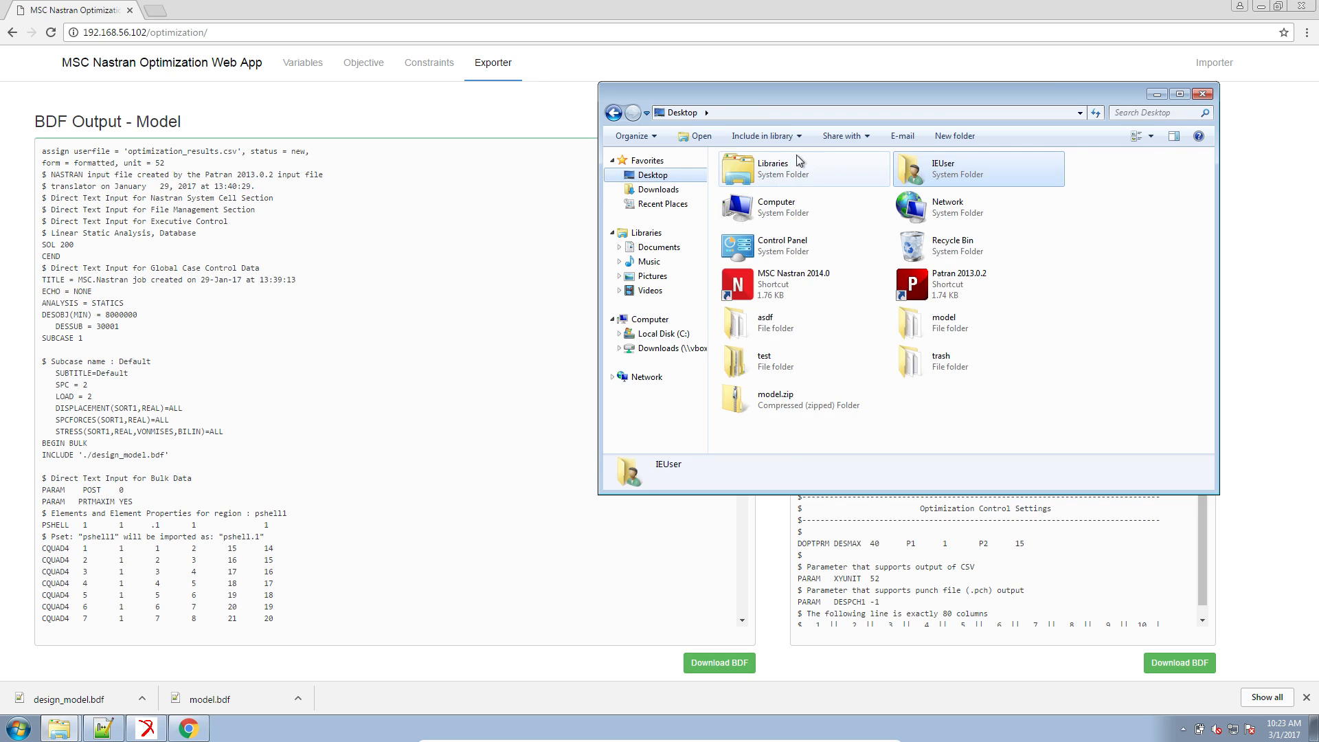
{"action": "left_click", "coordinate": [936, 138]}
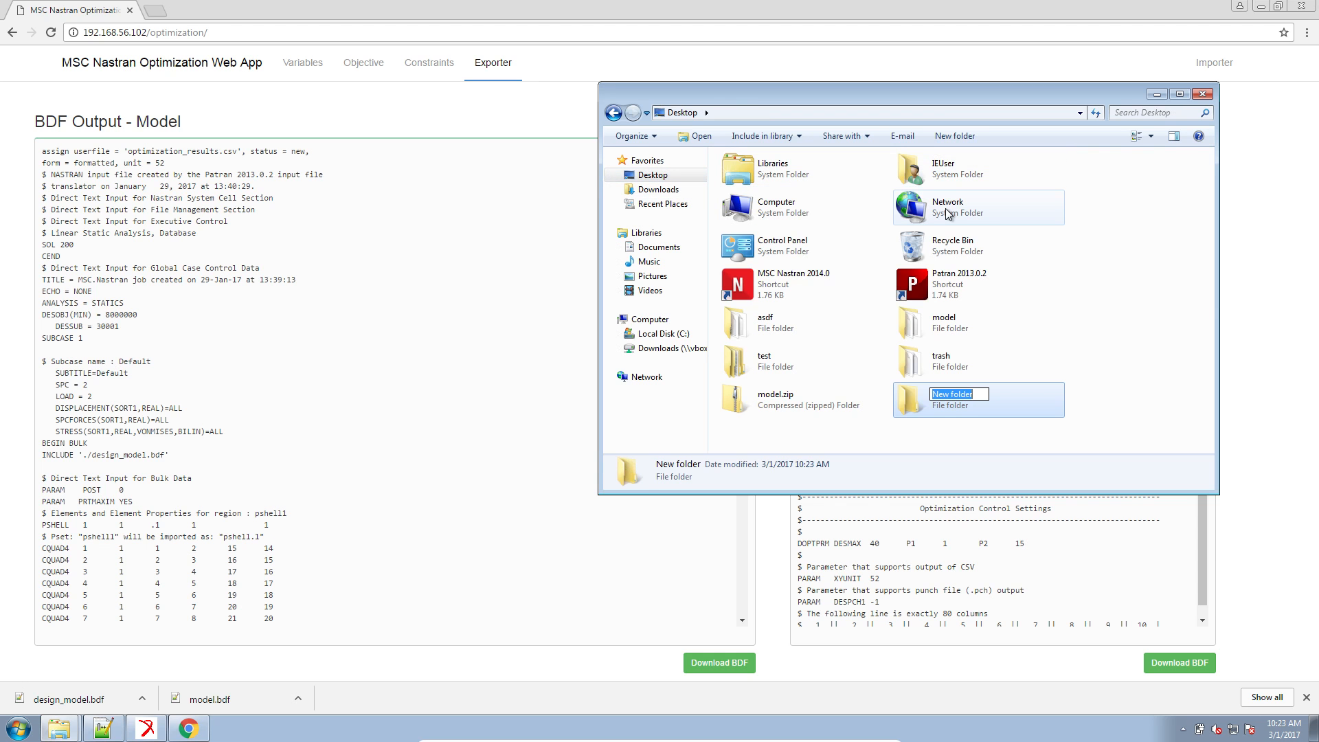
{"action": "type", "text": "optimization"}
{"action": "key", "text": "Return"}
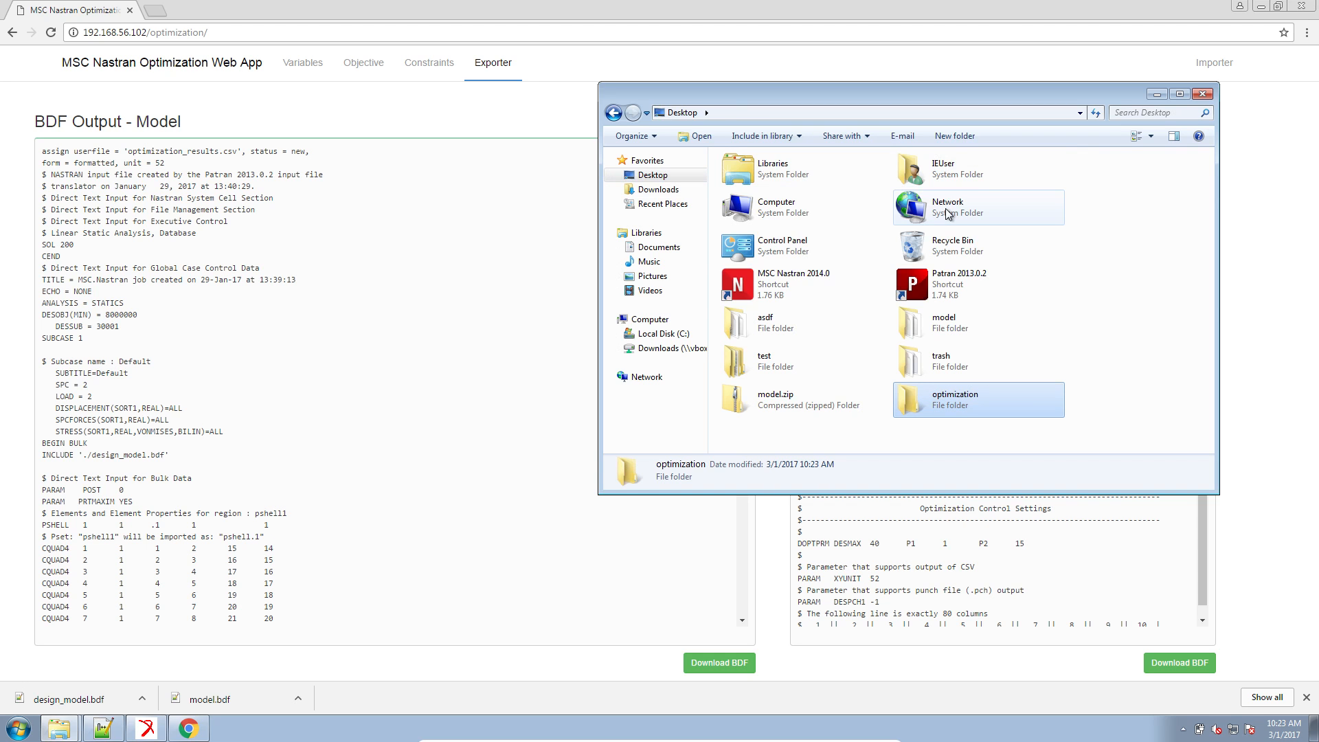
Paste the copied BDF files into the optimization folder
{"action": "double_click", "coordinate": [982, 414]}
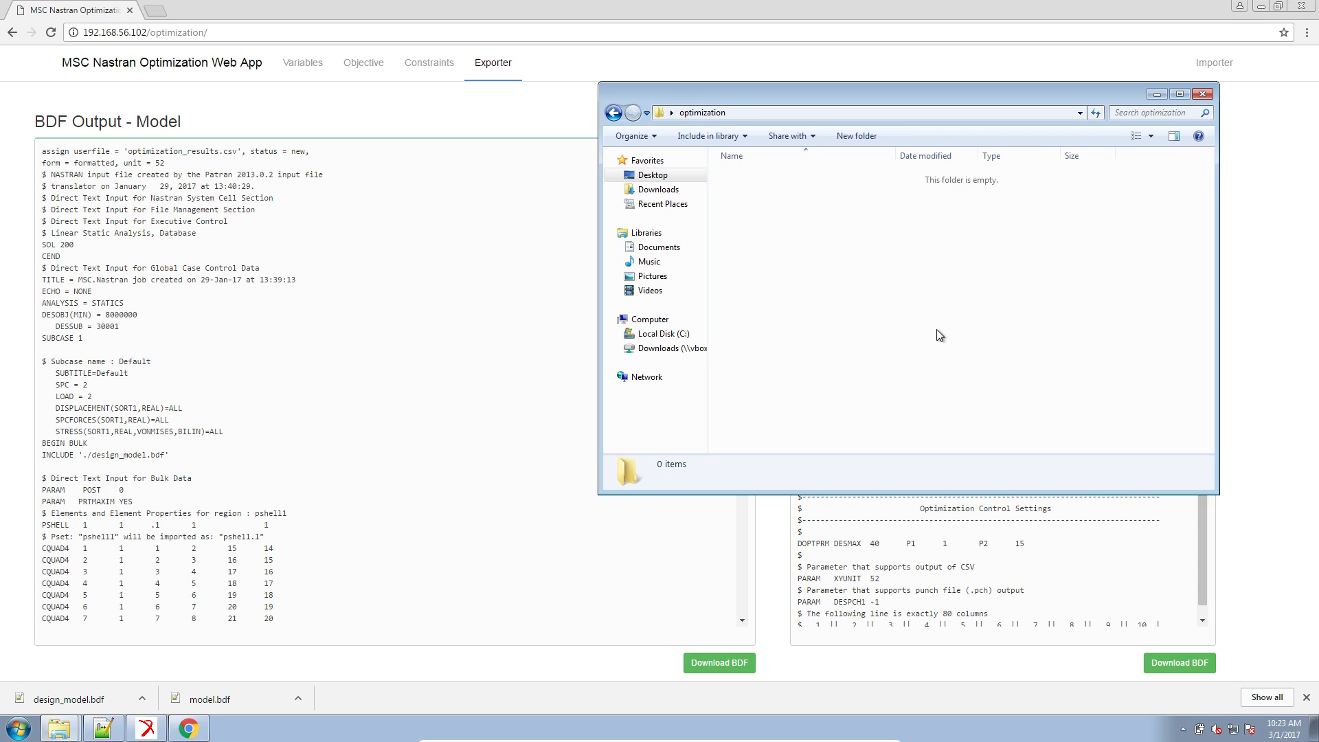
{"action": "key", "text": "ctrl+v"}
{"action": "left_click", "coordinate": [921, 320]}
{"action": "left_click_drag", "start_coordinate": [886, 252], "coordinate": [730, 158]}
{"action": "left_click", "coordinate": [780, 232]}
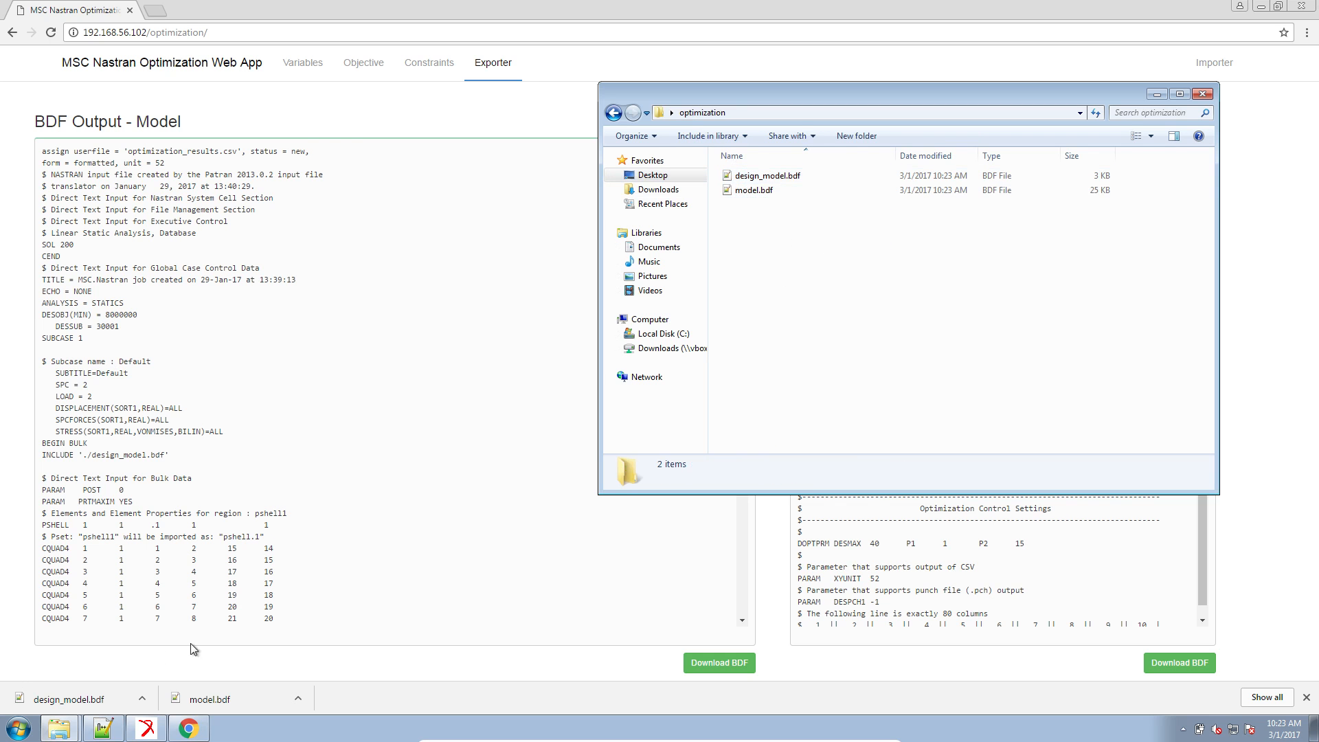
Launch MSC Nastran and run the analysis with model.bdf from the optimization folder as the input file
{"action": "left_click", "coordinate": [15, 729]}
{"action": "type", "text": "nast"}
{"action": "key", "text": "Return"}
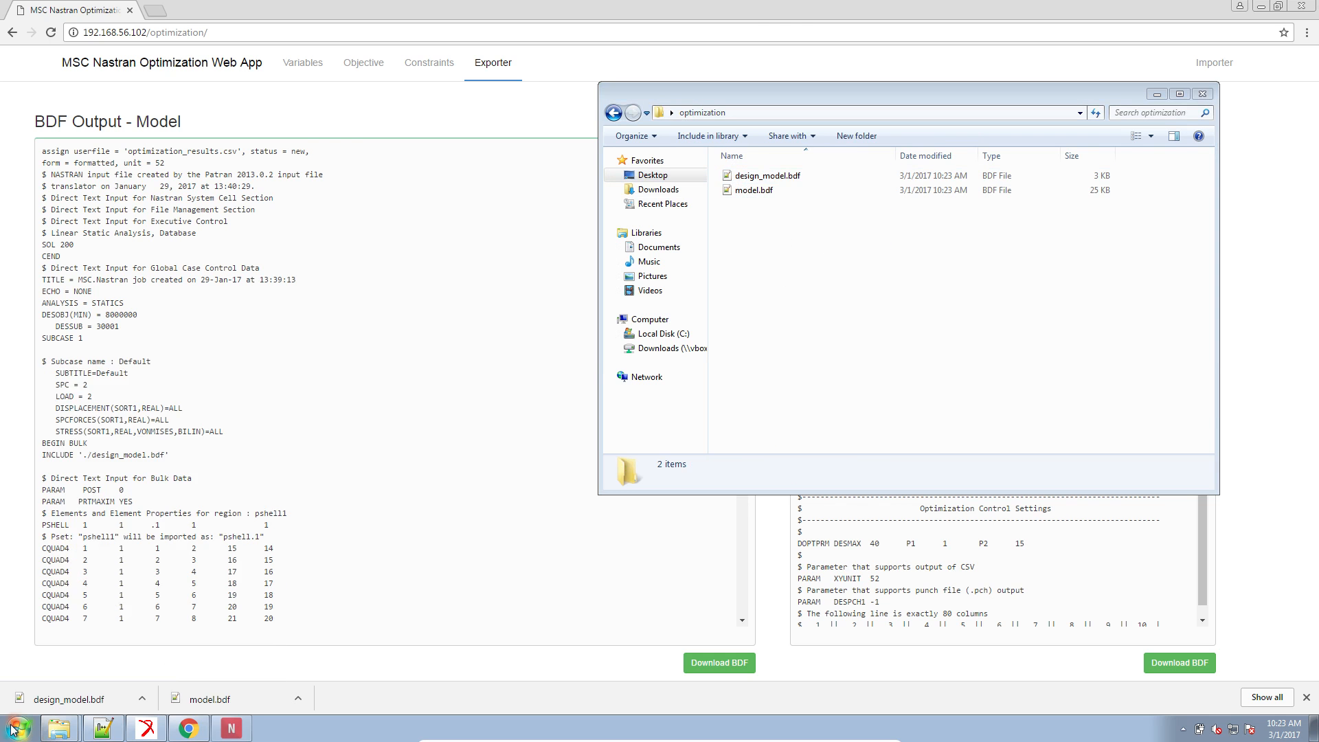
{"action": "left_click", "coordinate": [56, 94]}
{"action": "double_click", "coordinate": [203, 199]}
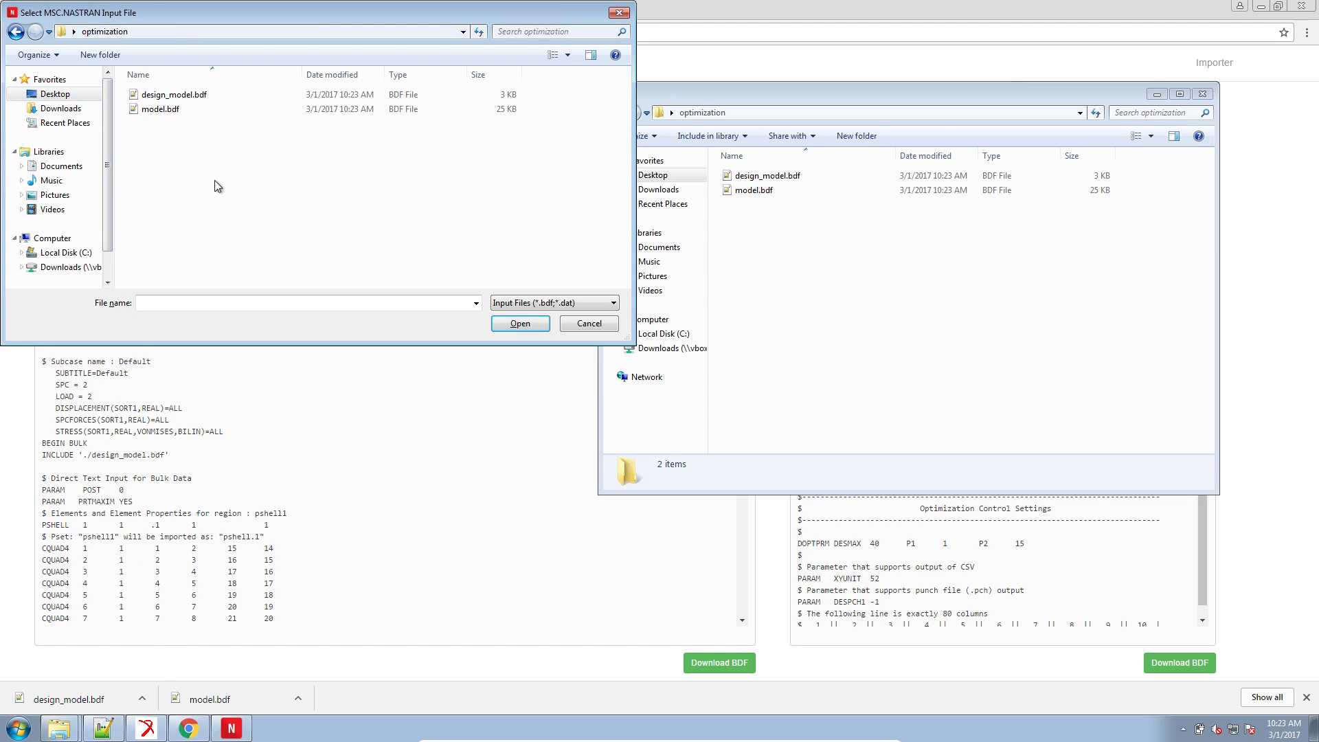
{"action": "double_click", "coordinate": [214, 111]}
{"action": "left_click", "coordinate": [46, 139]}
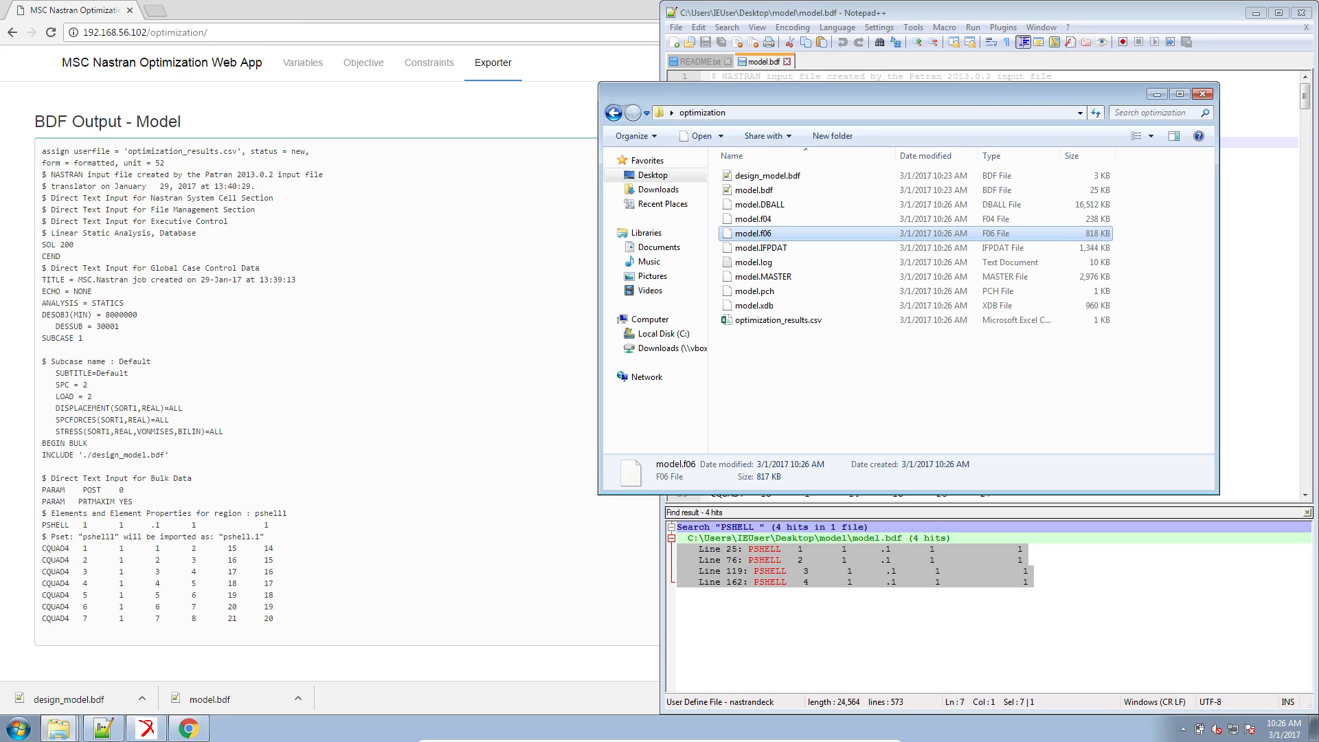
Open the model.f06 results file in Notepad++ and maximize the window
{"action": "right_click", "coordinate": [739, 236]}
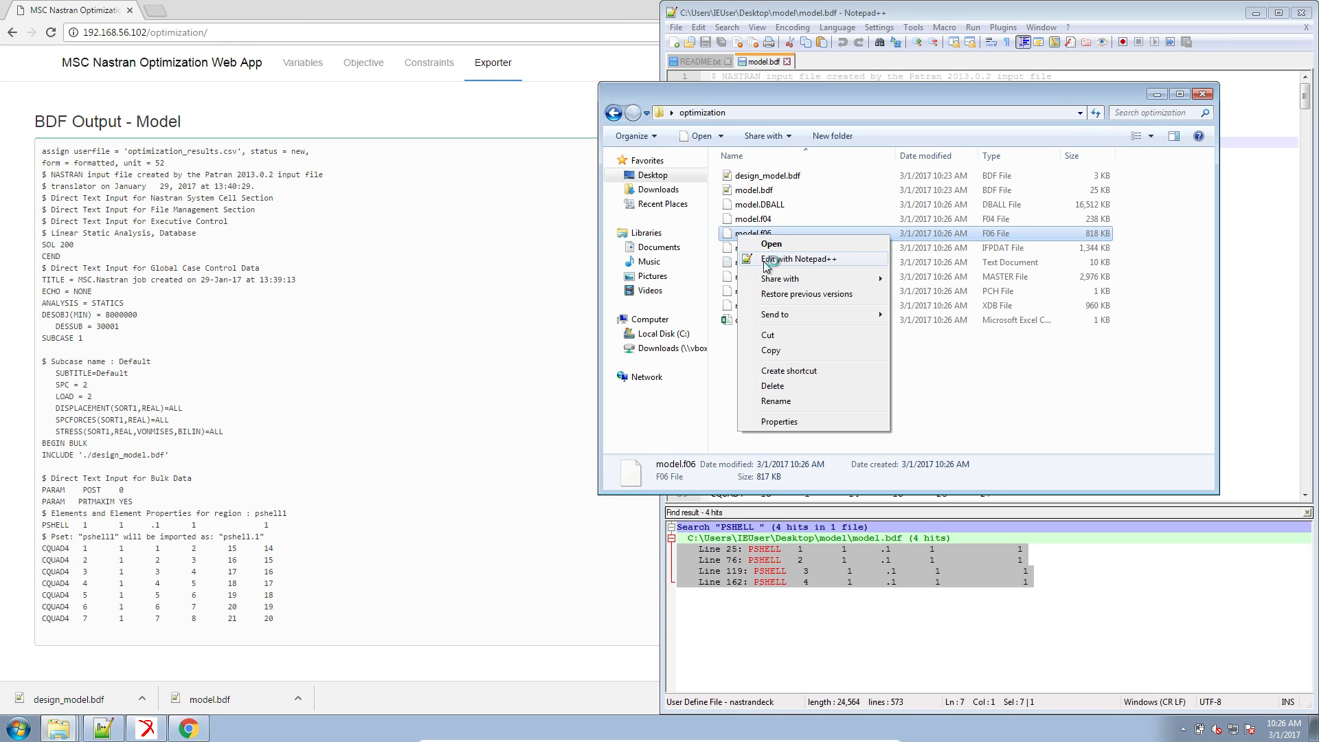
{"action": "left_click", "coordinate": [764, 261]}
{"action": "key", "text": "super+Left"}
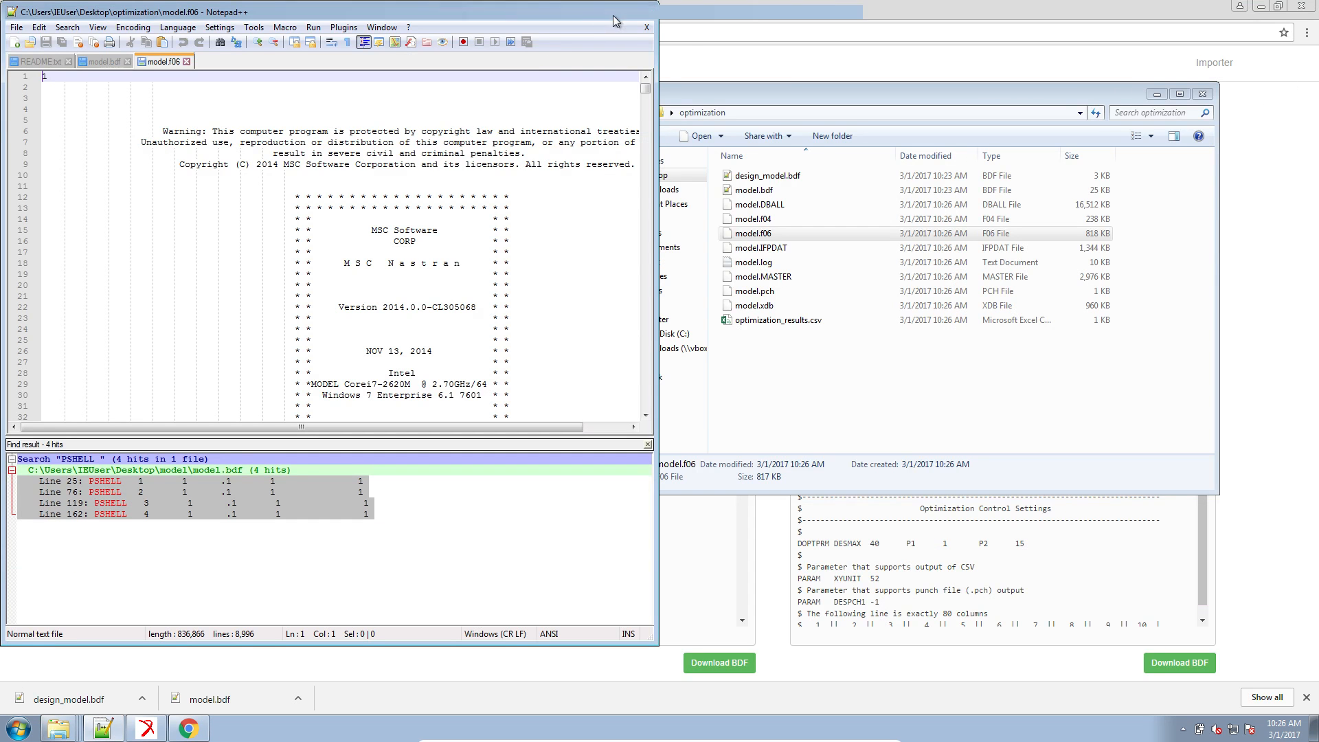
{"action": "left_click", "coordinate": [619, 12]}
Examine the convergence message, design variable history, and objective and maximum constraint history near the end of model.f06
{"action": "left_click_drag", "start_coordinate": [1315, 88], "coordinate": [1315, 492]}
{"action": "scroll", "coordinate": [118, 235], "scroll_direction": "up", "scroll_amount": 5}
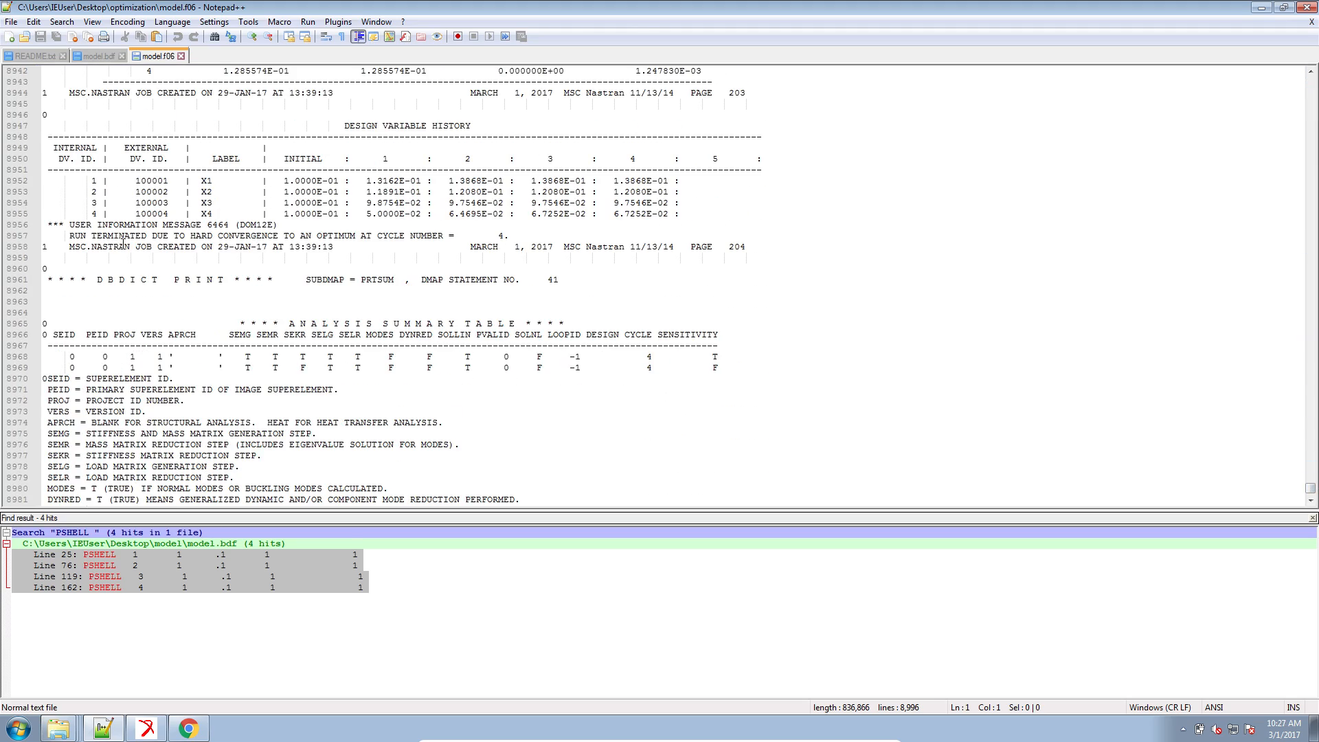
{"action": "triple_click", "coordinate": [289, 236]}
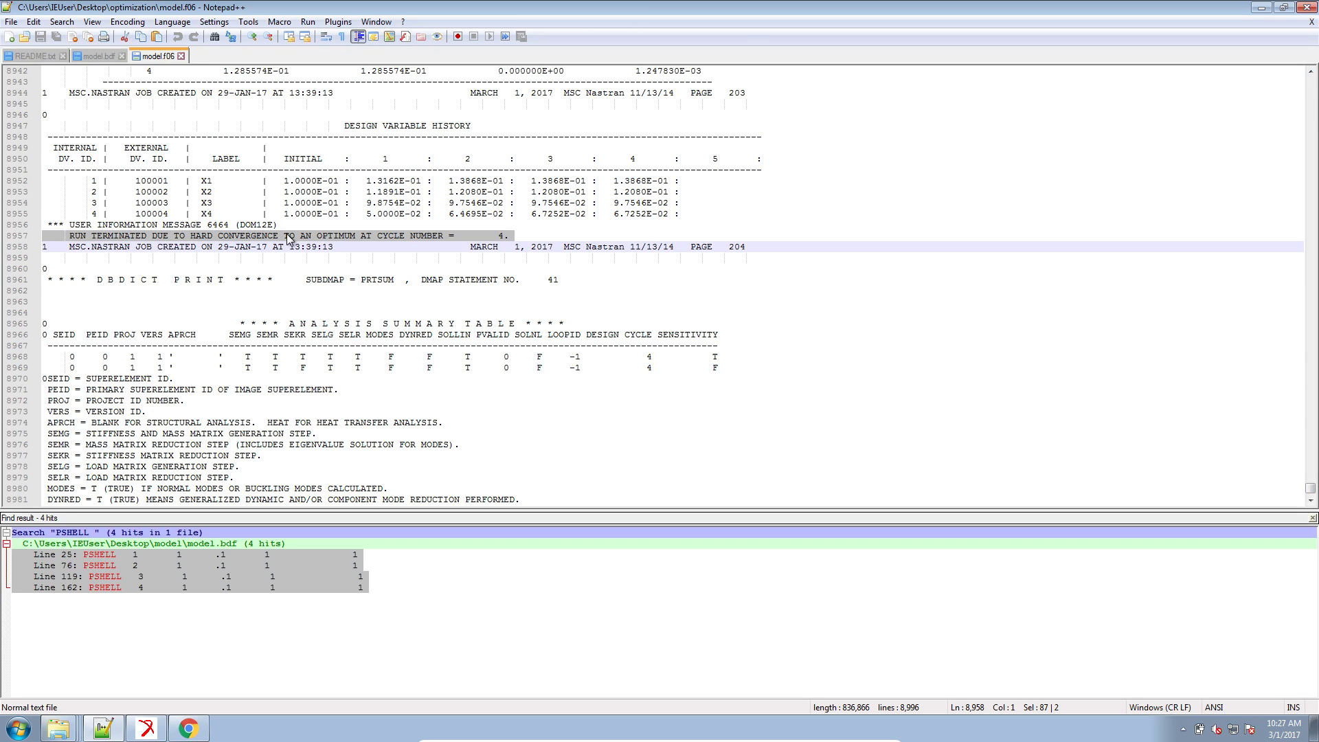
{"action": "scroll", "coordinate": [289, 237], "scroll_direction": "up", "scroll_amount": 5}
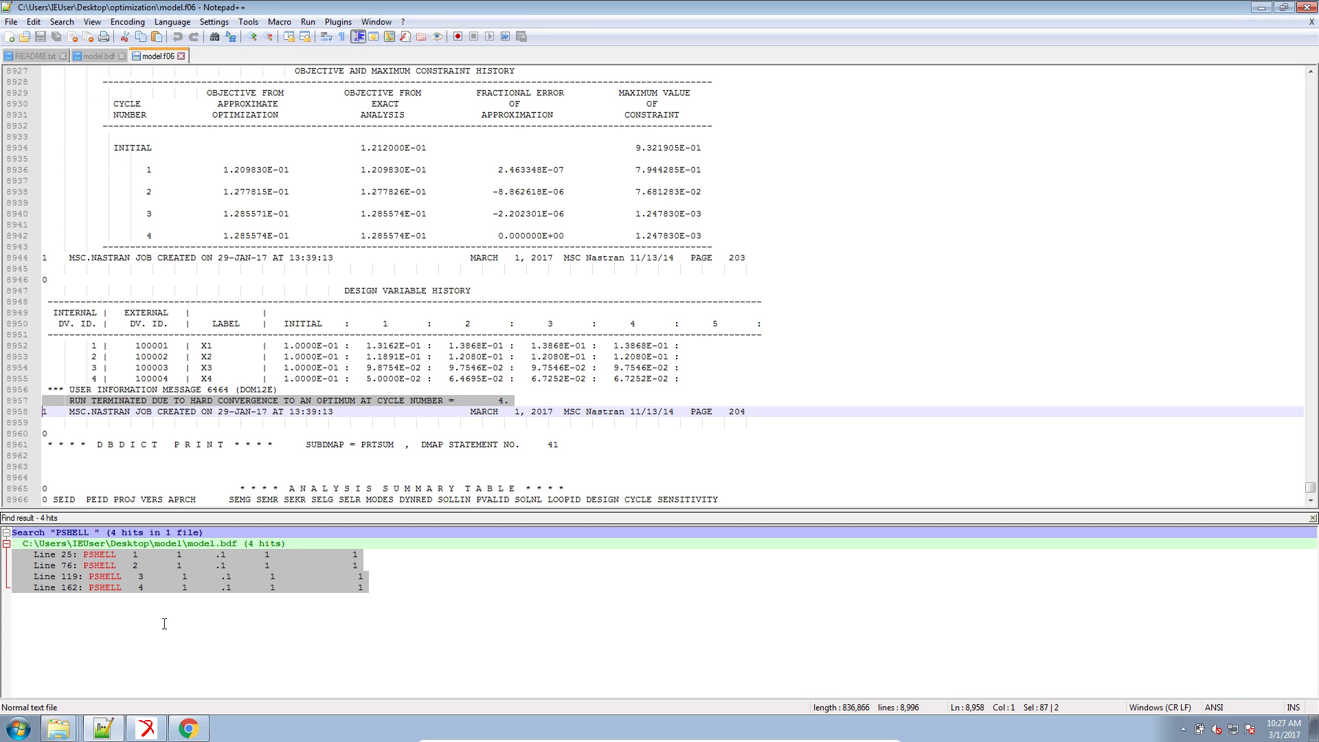
Open optimization_results.csv from the optimization folder in Excel and maximize the window
{"action": "left_click", "coordinate": [58, 728]}
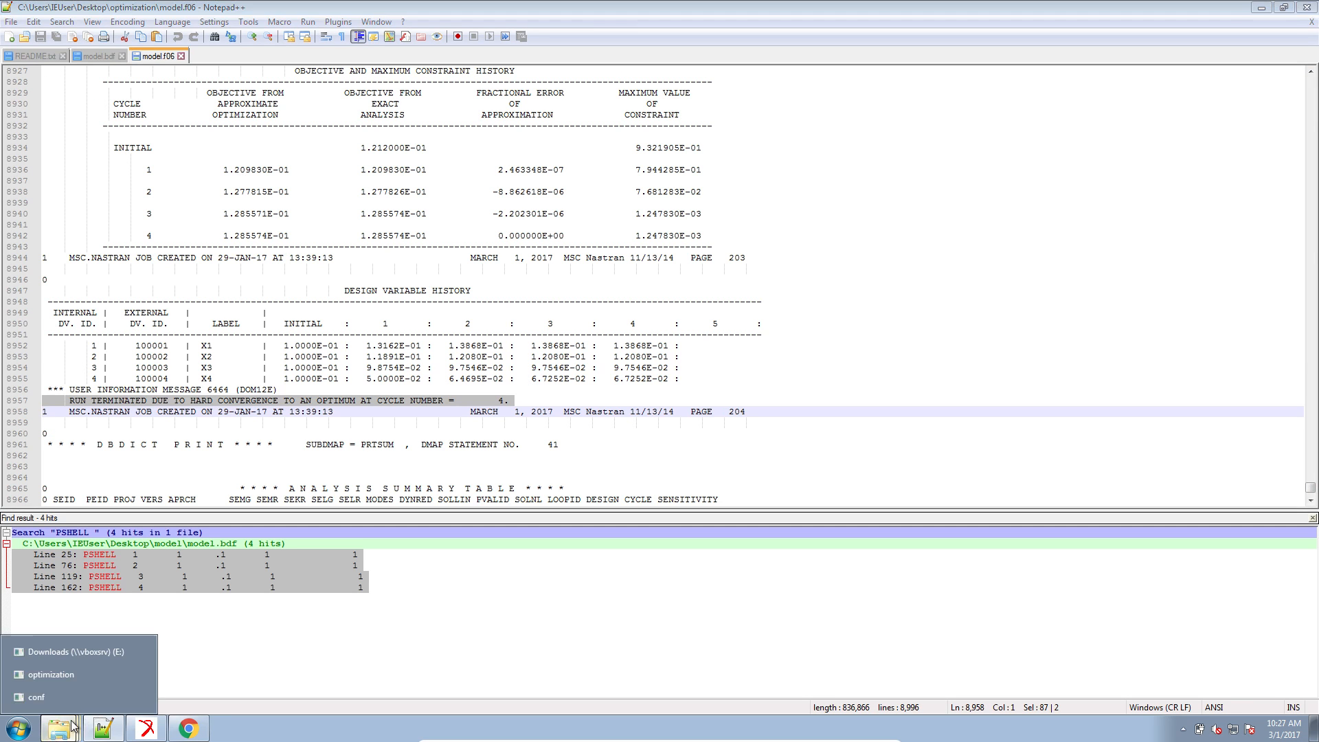
{"action": "left_click", "coordinate": [77, 673]}
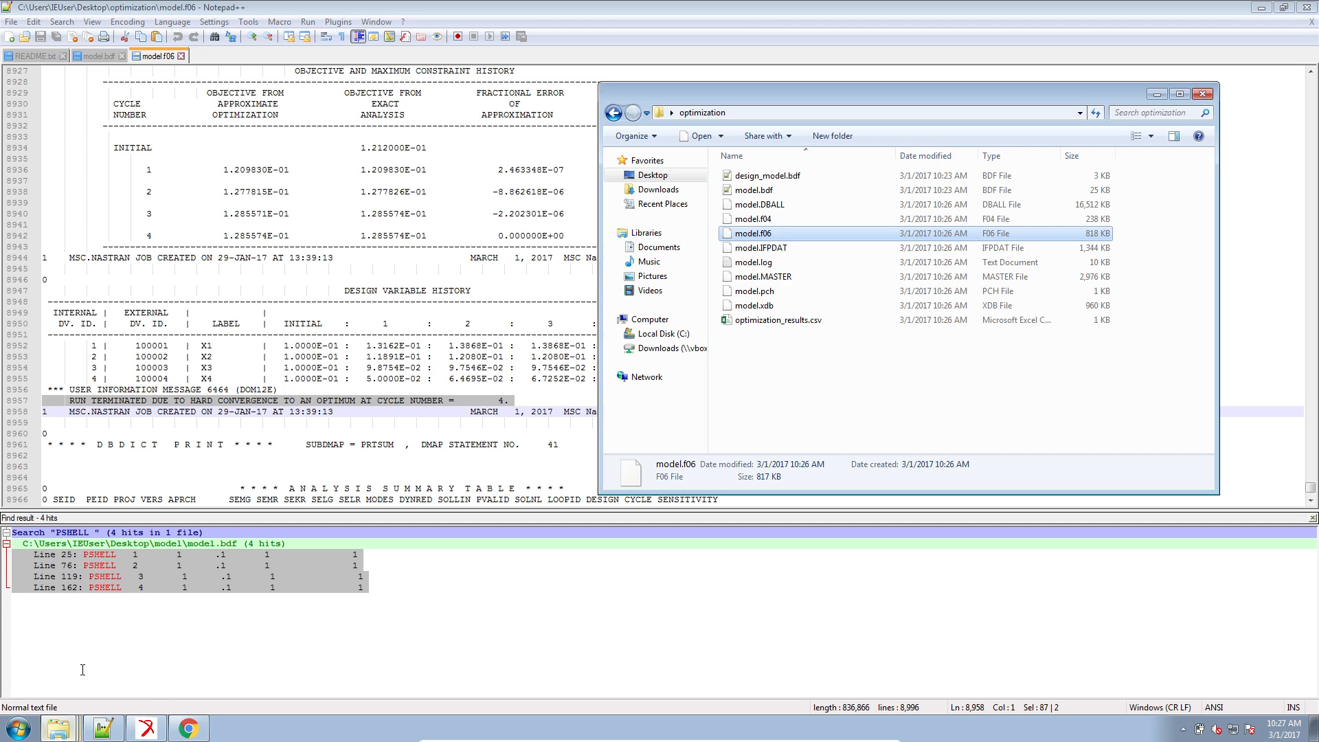
{"action": "double_click", "coordinate": [768, 320]}
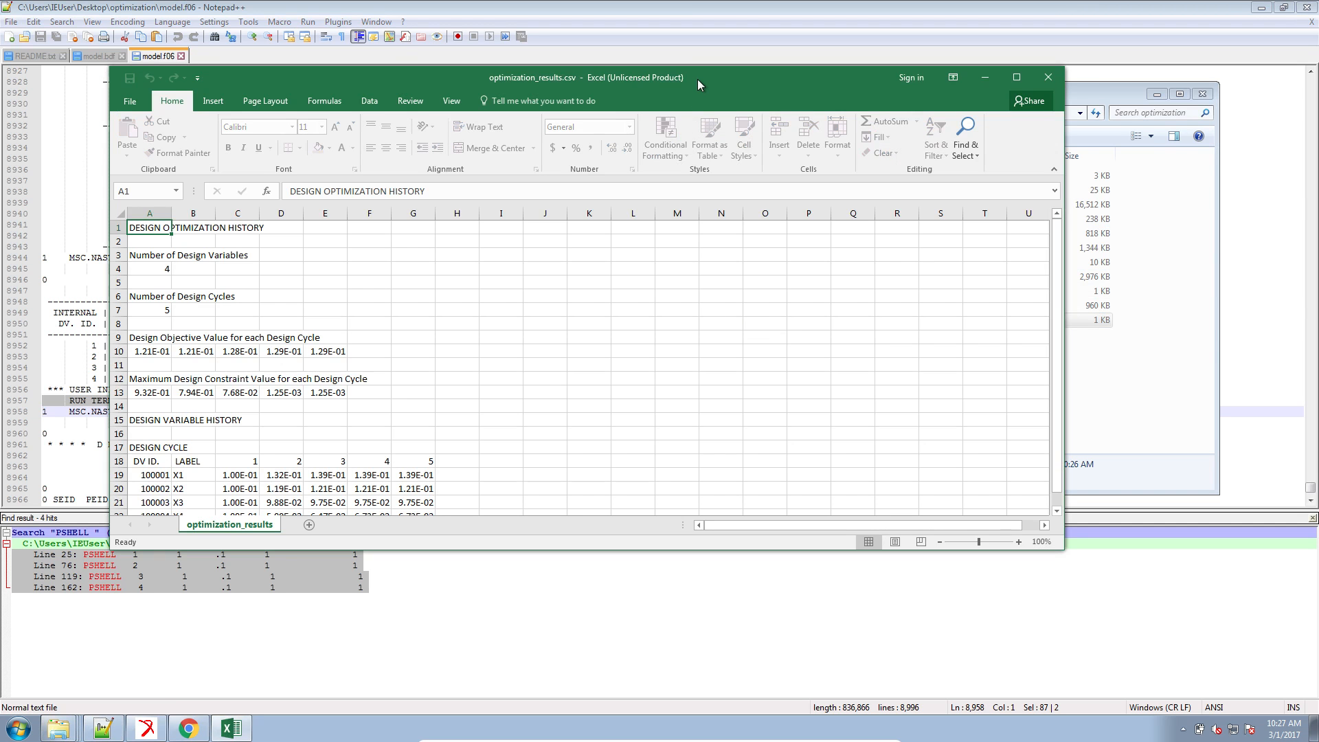
{"action": "double_click", "coordinate": [698, 79]}
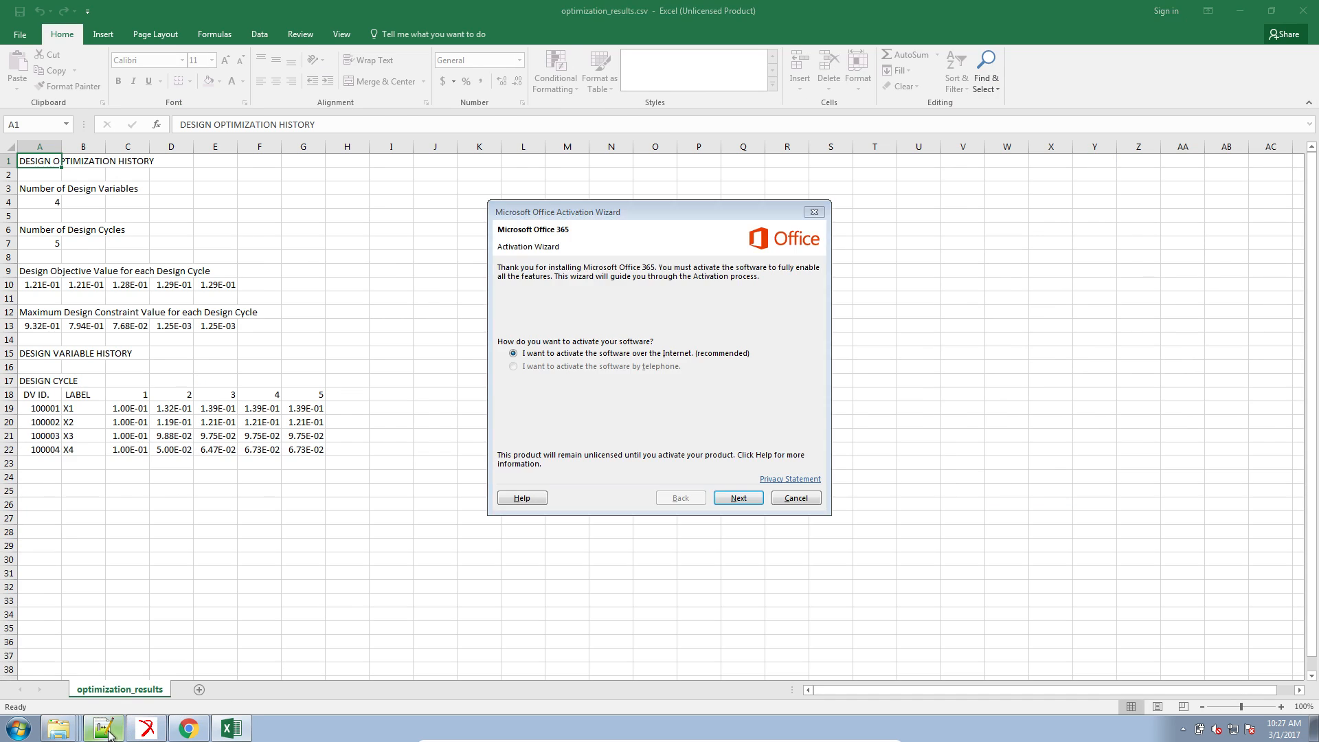
Switch to README.txt in Notepad++ and enlarge its text to review the optimization problem statement
{"action": "left_click", "coordinate": [109, 734]}
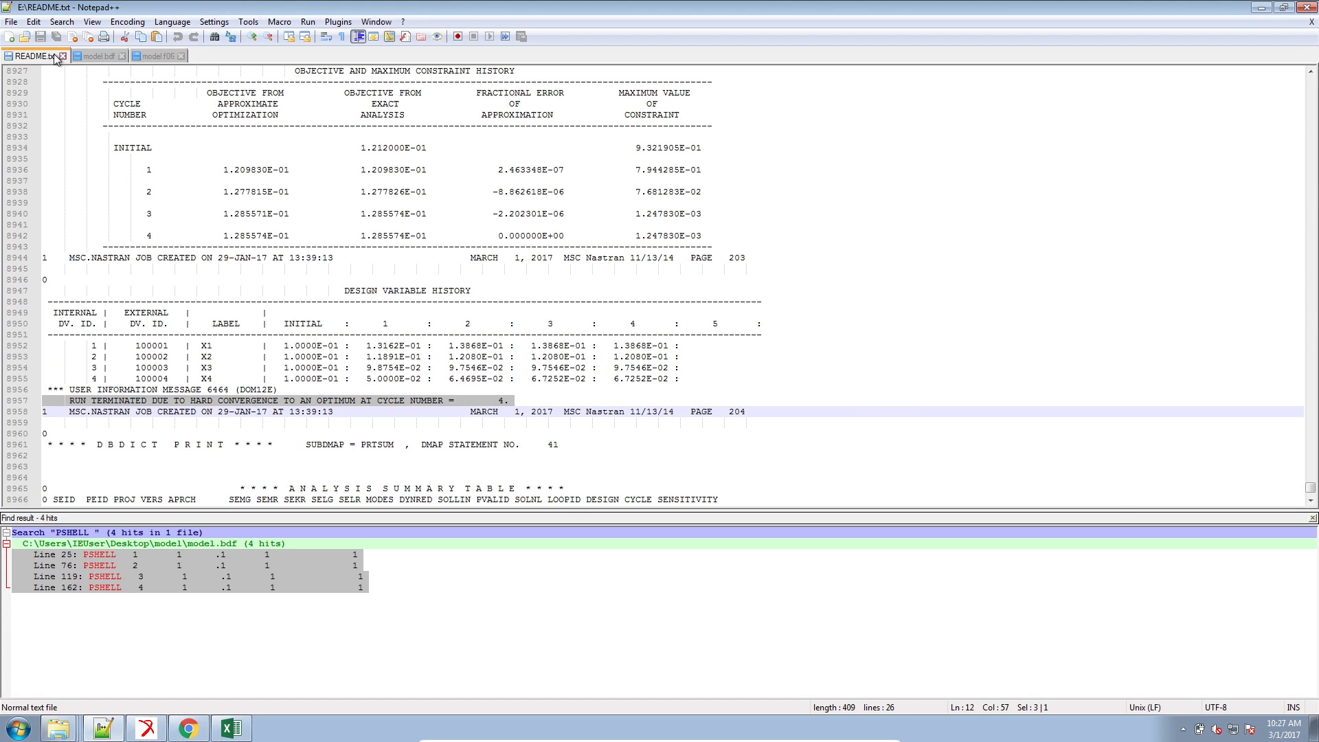
{"action": "left_click", "coordinate": [53, 54]}
{"action": "left_click", "coordinate": [261, 335]}
{"action": "scroll", "coordinate": [252, 366], "scroll_direction": "up", "scroll_amount": 3, "text": "ctrl"}
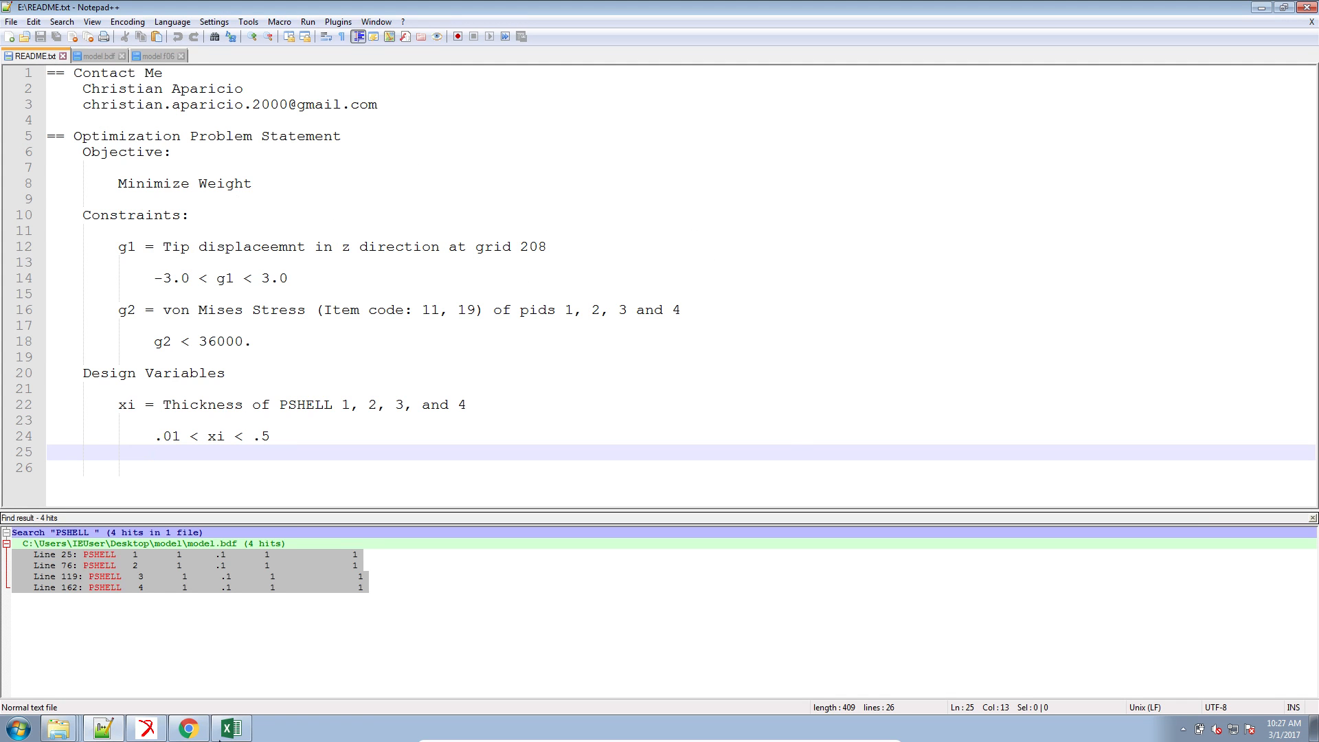
View the exported BDF output in the optimization web app in Chrome, and return to the contact details in README.txt
{"action": "left_click", "coordinate": [188, 728]}
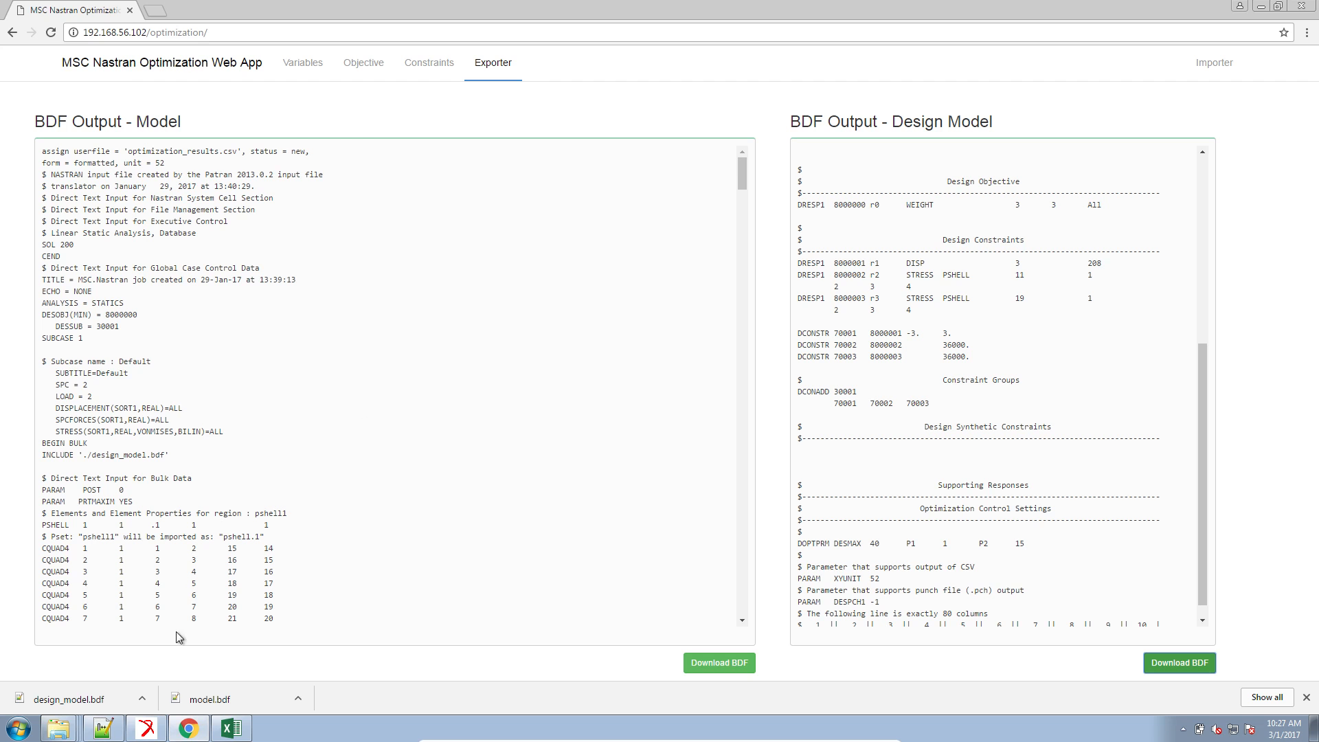
{"action": "left_click", "coordinate": [103, 728]}
{"action": "triple_click", "coordinate": [255, 108]}
{"action": "left_click", "coordinate": [255, 121]}
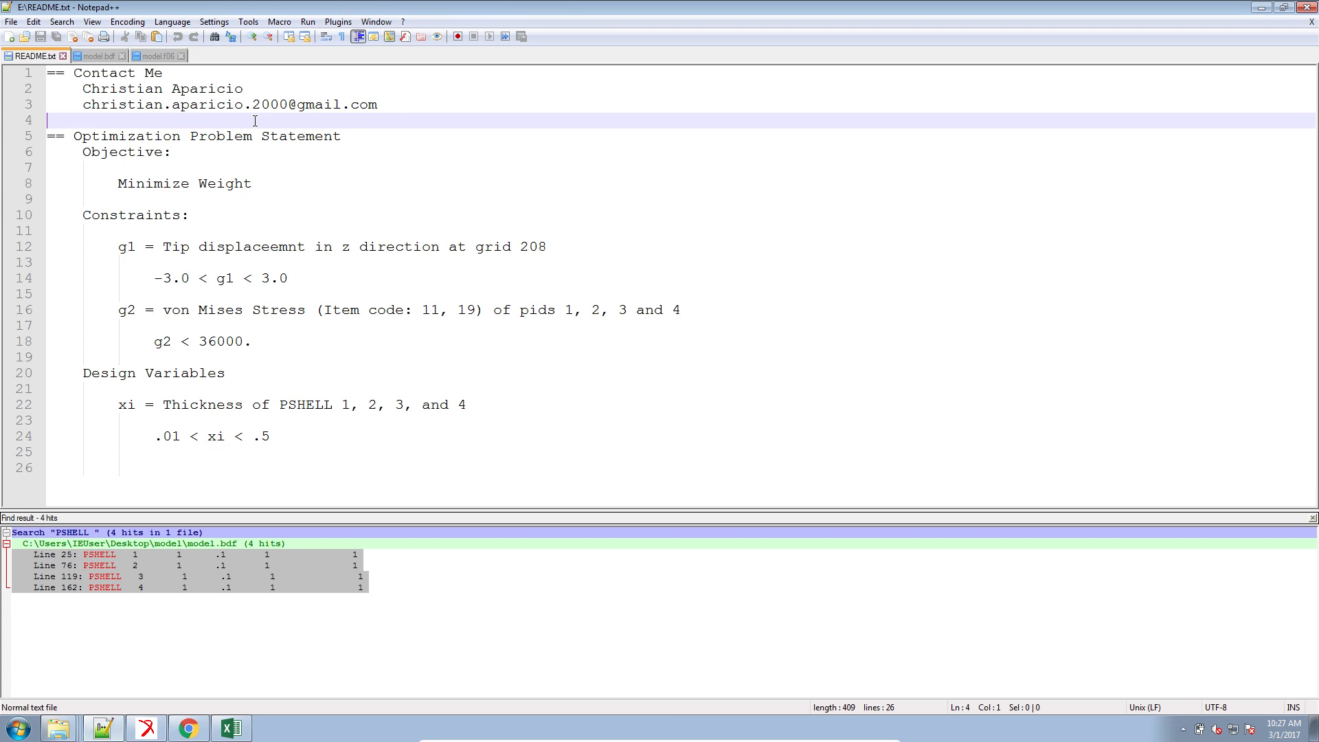